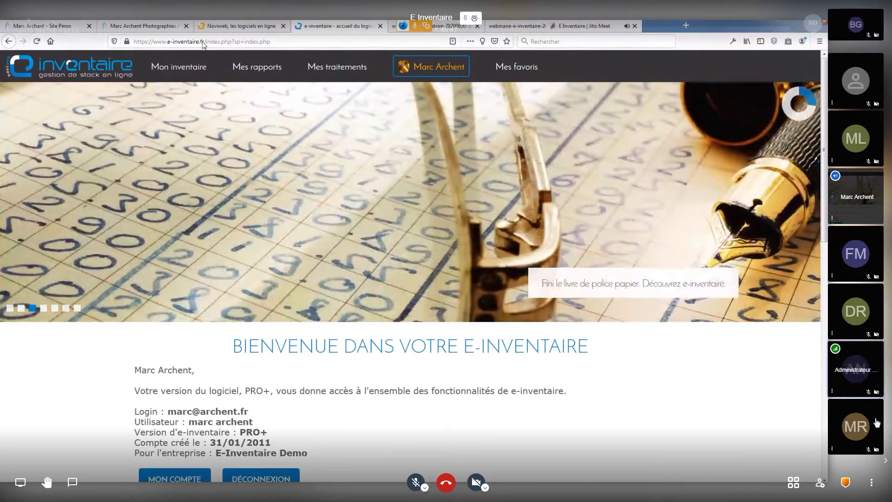
- Hide the participant thumbnails in the meeting and show the shared browser in full screen
left_click(885, 462)
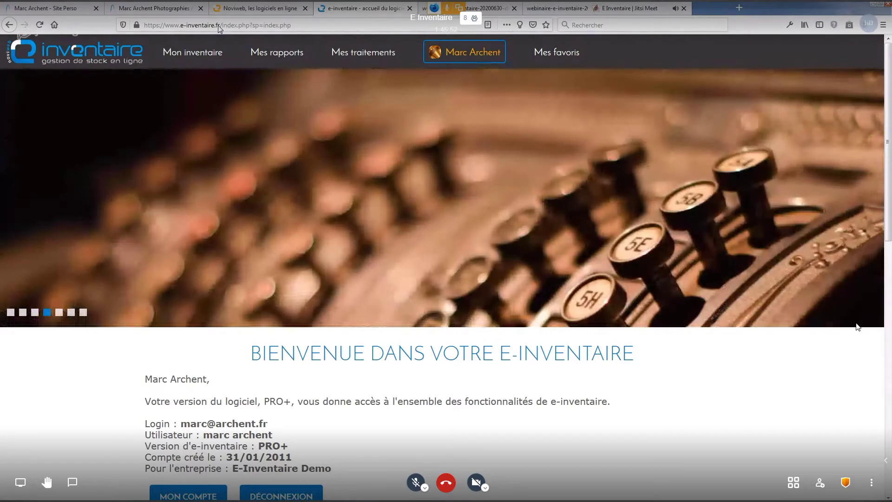
key("F11")
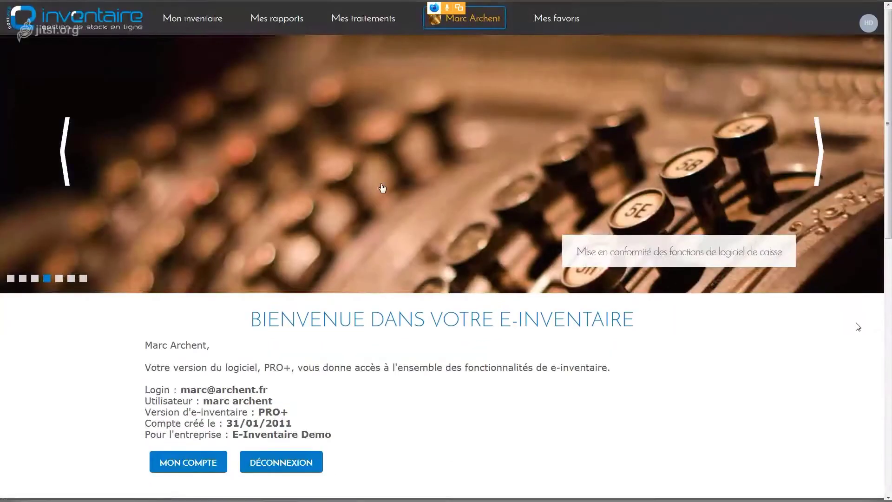
mouse_move(475, 22)
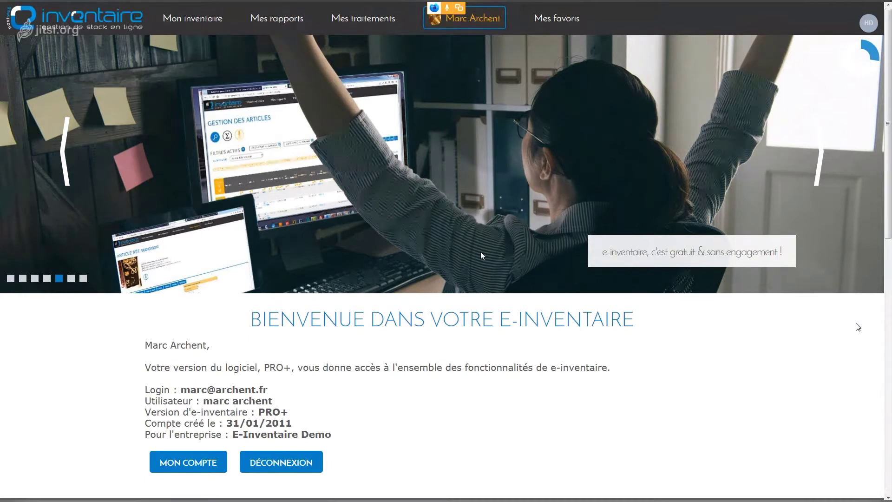
- Show the opening webinar slide, webinaire-e-inventaire-20200630-debut.jpg, and return to the e-inventaire home page
mouse_move(484, 3)
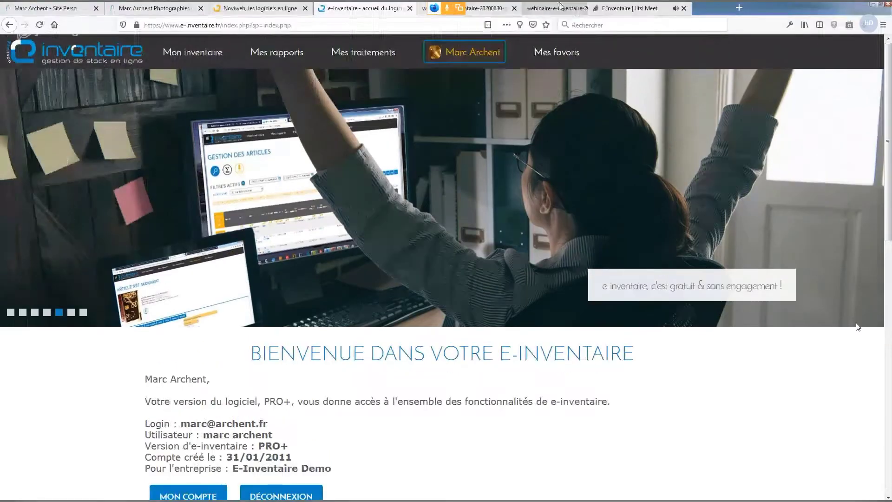
left_click(484, 9)
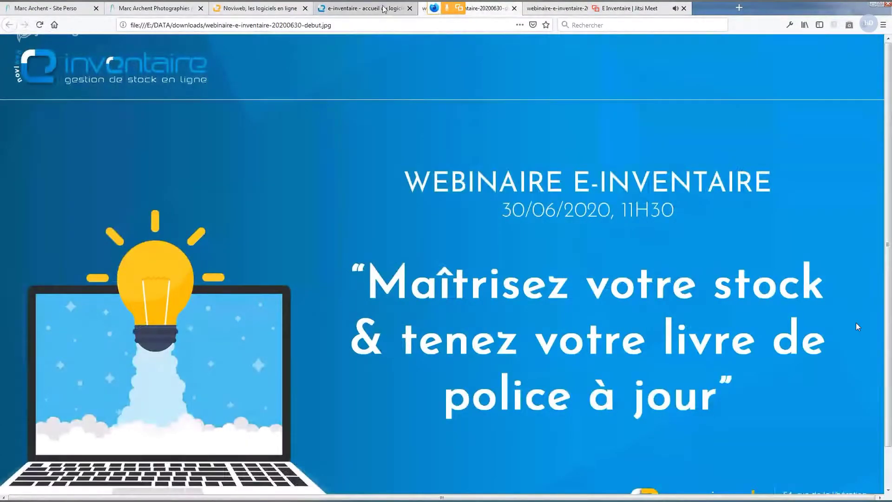
left_click(362, 8)
- Open the Webinaires page and bring the programme of the webinar into view
mouse_move(477, 43)
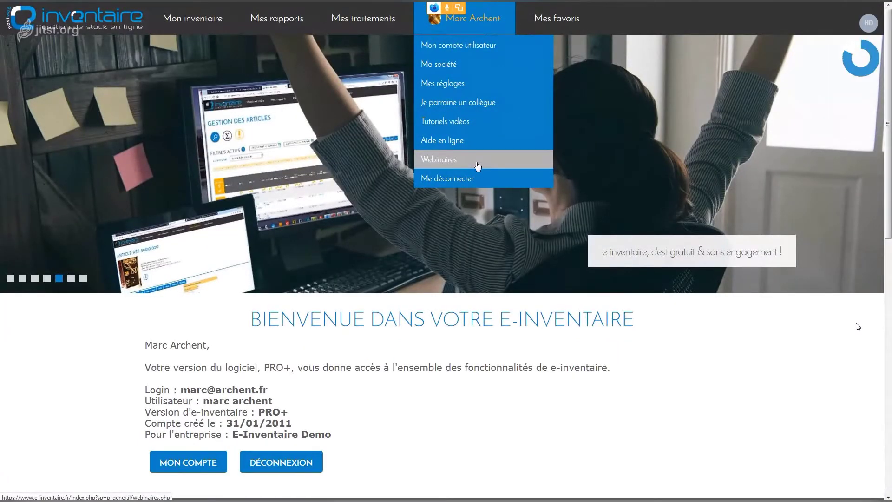
left_click(478, 166)
scroll(478, 165, "down", 4)
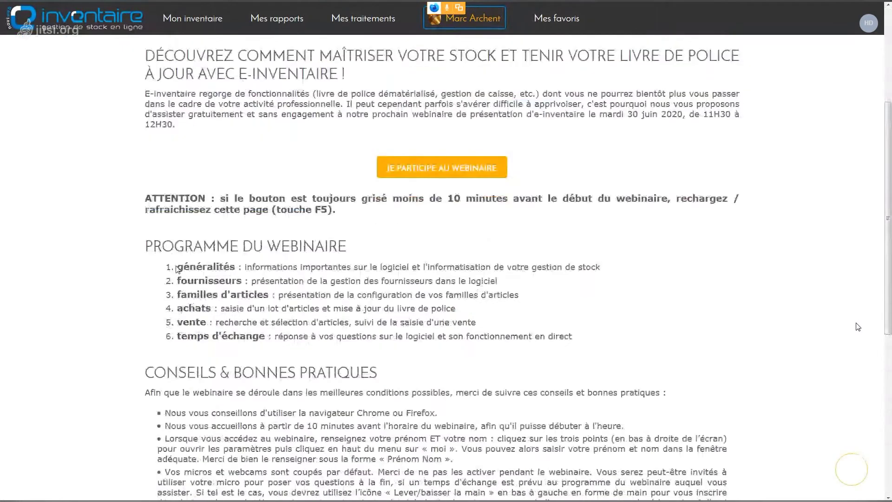
- Highlight the programme topics généralités, fournisseurs, familles d'articles and achats one after another
double_click(204, 267)
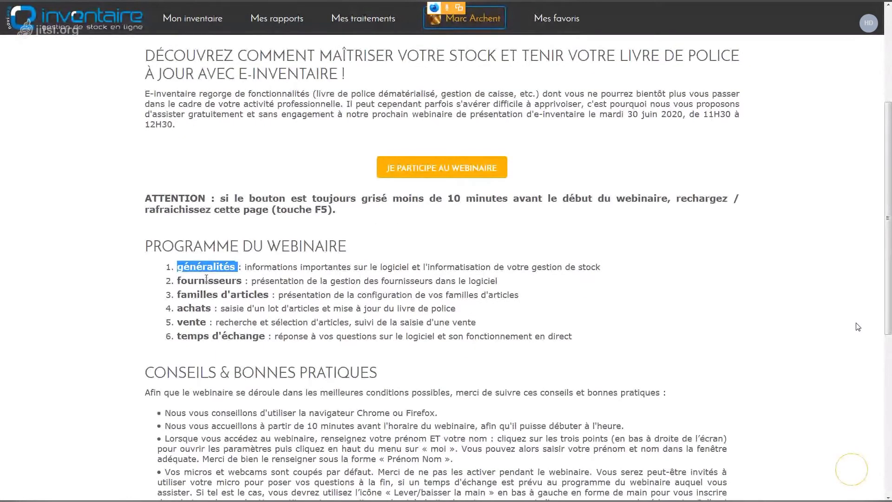
left_click(179, 280)
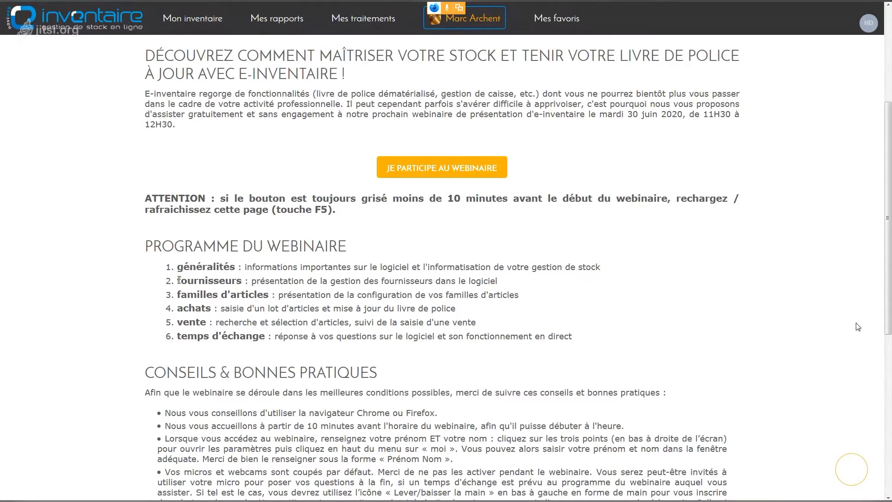
left_click_drag(179, 280, 214, 305)
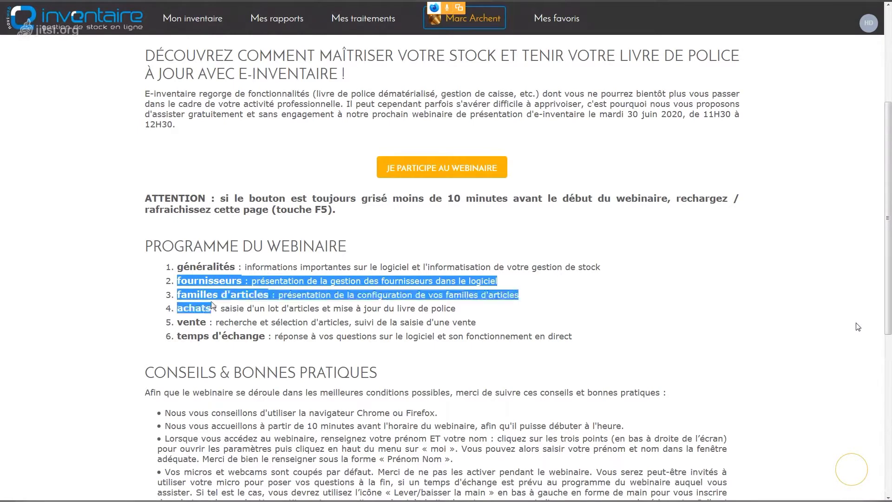
left_click(213, 278)
double_click(213, 279)
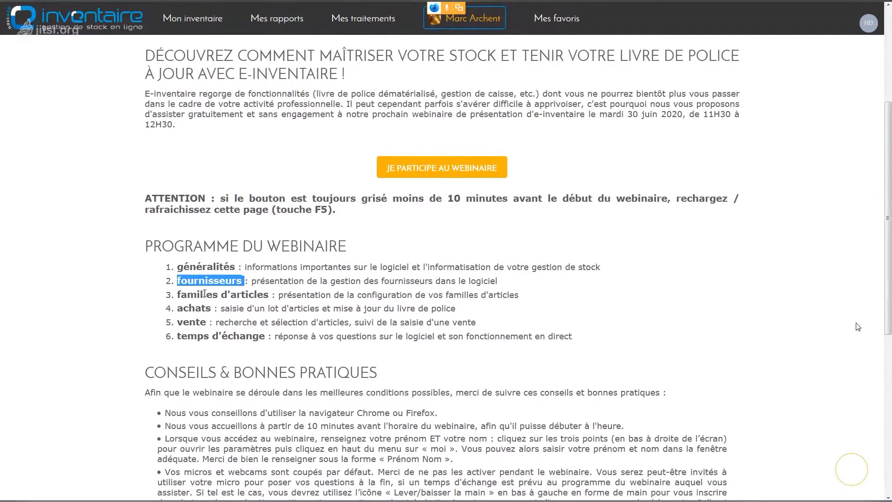
double_click(204, 294)
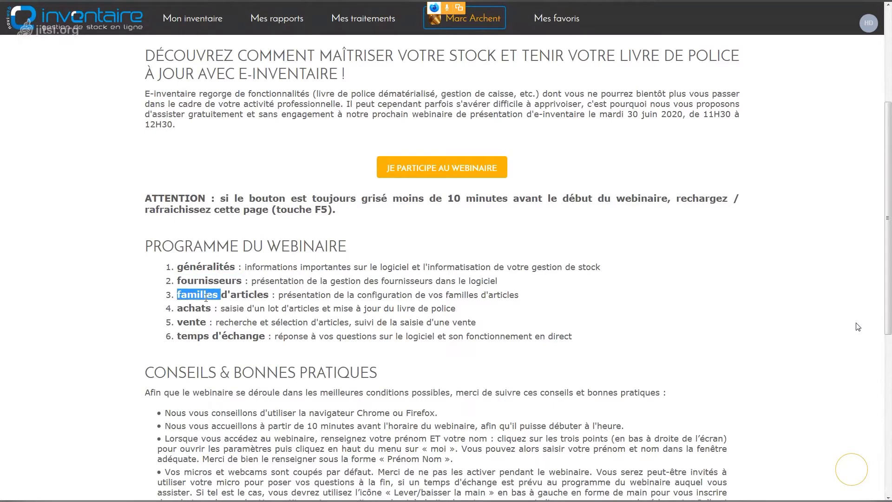
left_click(199, 297)
left_click_drag(177, 295, 269, 299)
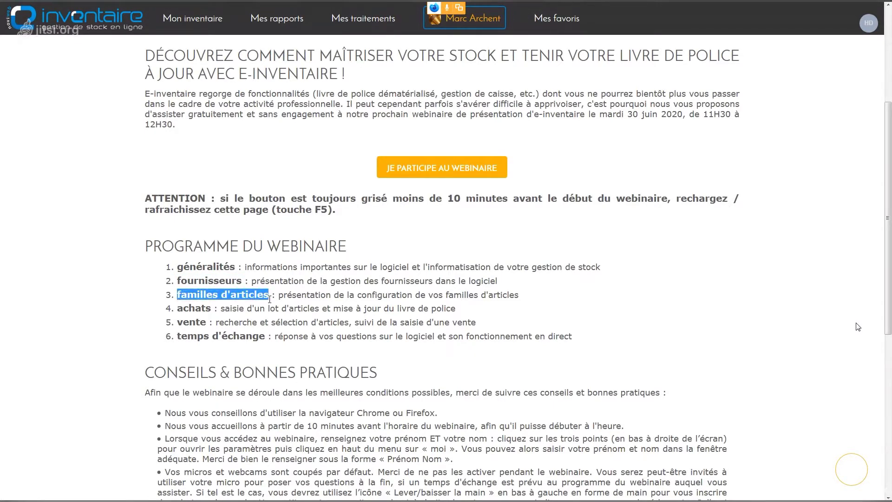
double_click(196, 309)
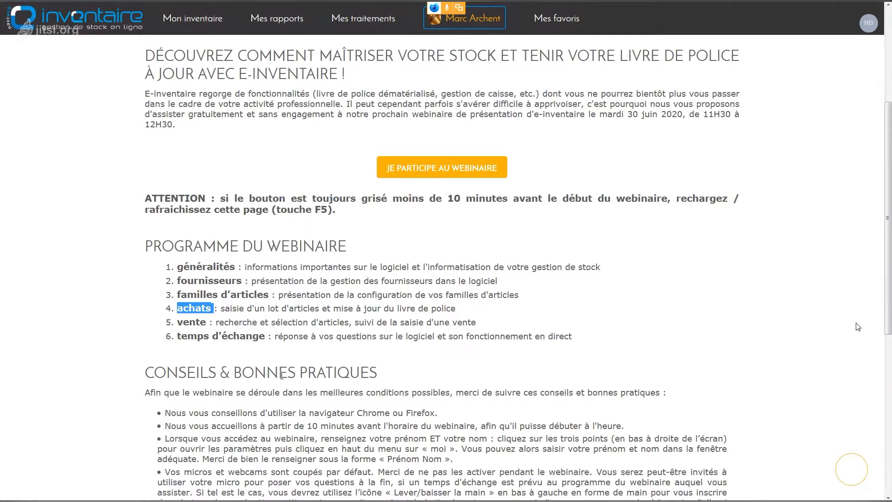
- Return from the webinar page to the e-inventaire home page
scroll(300, 282, "up", 4)
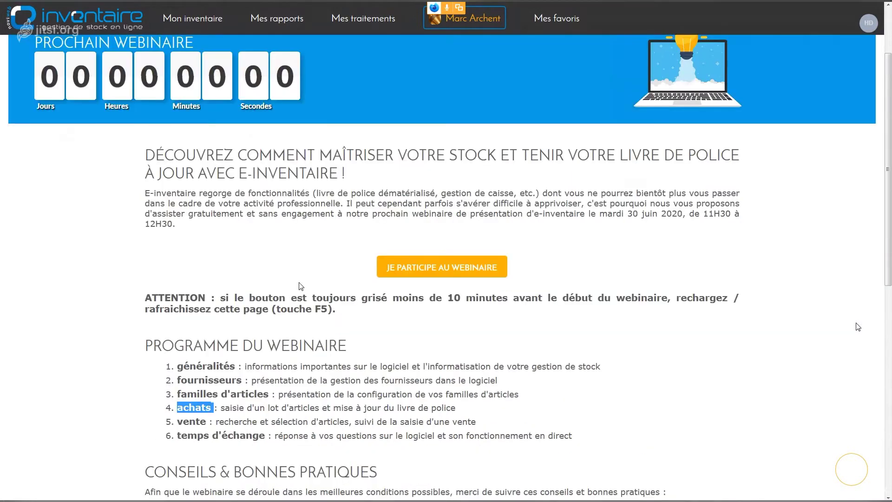
scroll(299, 291, "up", 1)
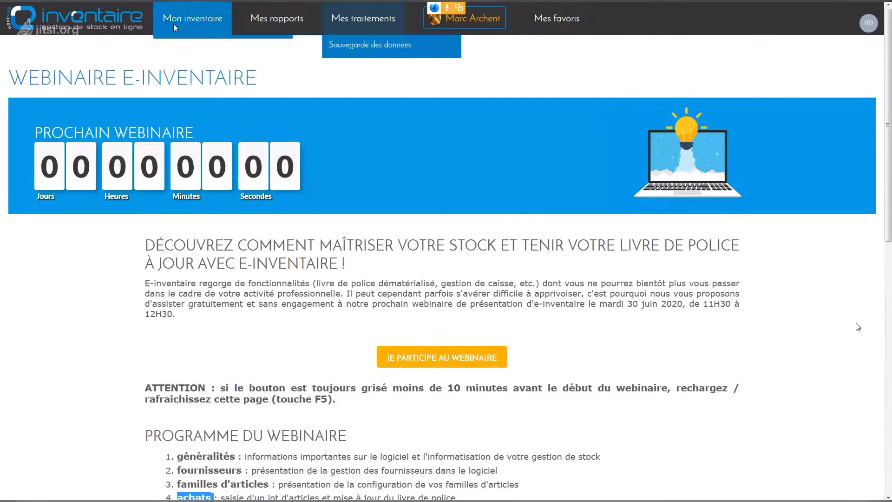
left_click(112, 25)
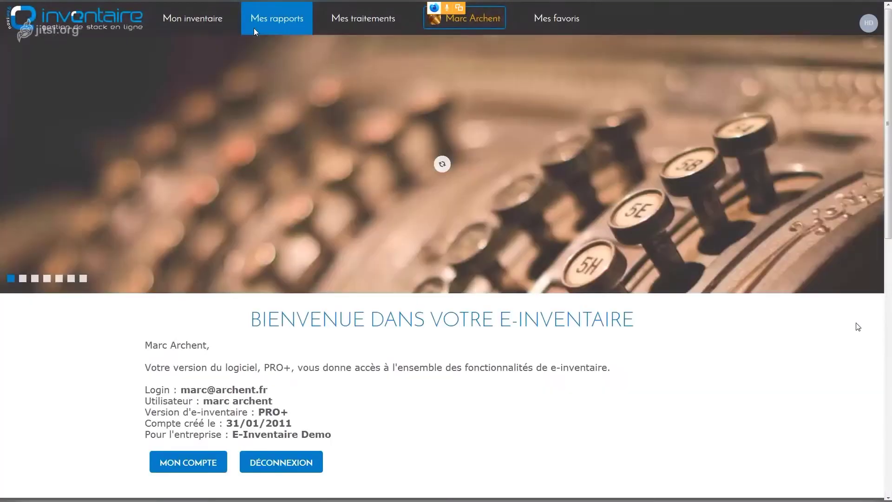
- Examine the functions offered for managing the inventory and for data processing
mouse_move(398, 23)
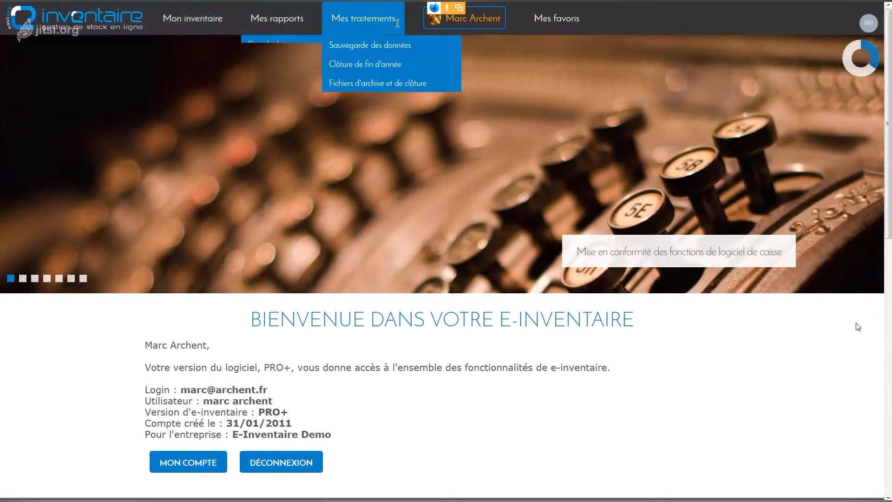
mouse_move(214, 18)
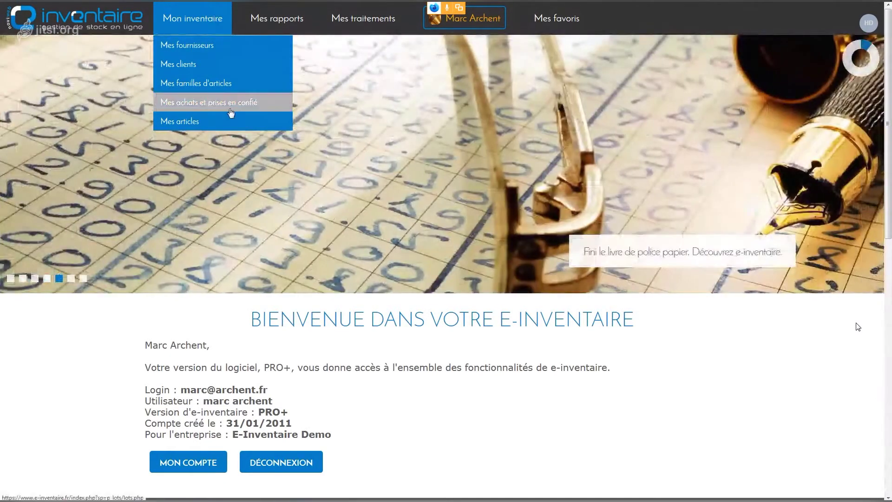
scroll(231, 112, "down", 3)
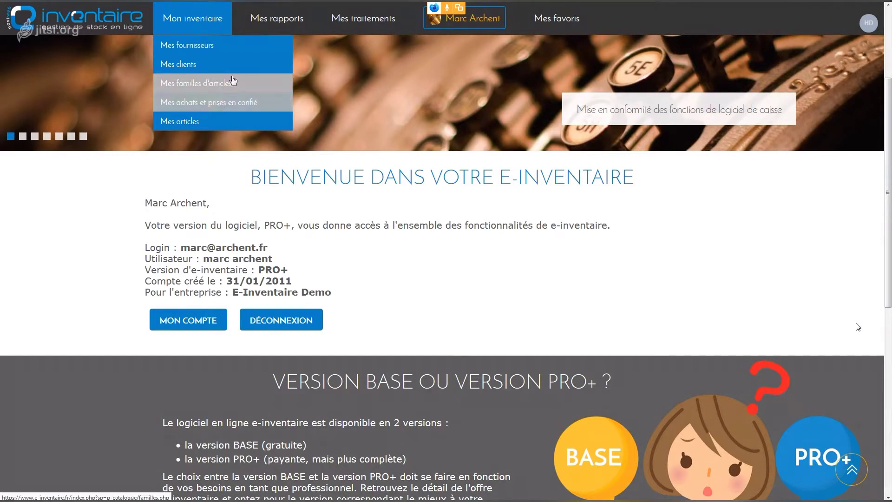
mouse_move(353, 21)
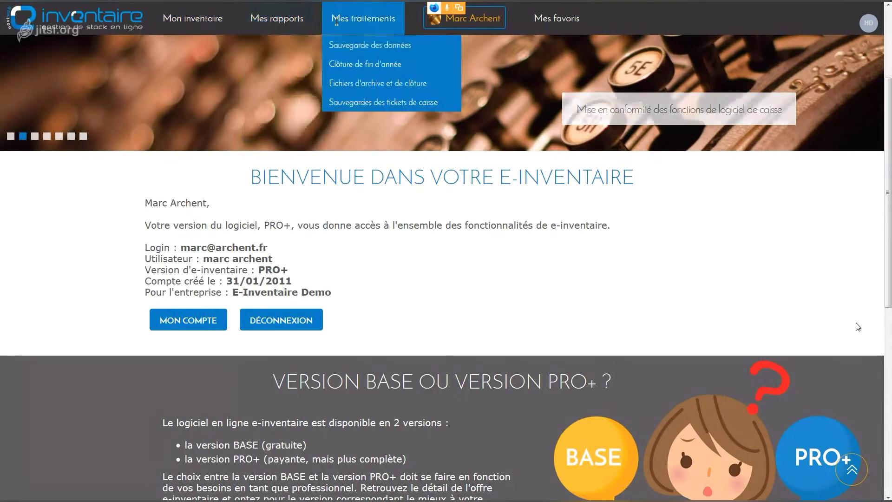
mouse_move(296, 22)
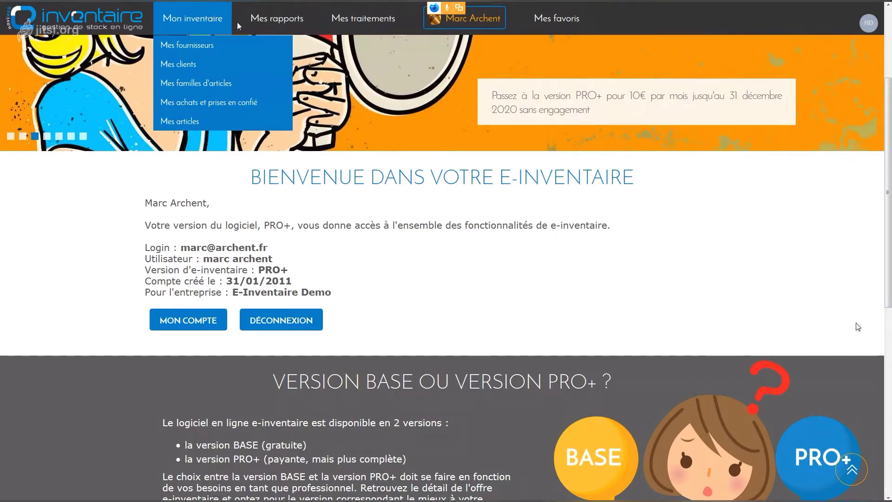
- Open the Aide en ligne page and look through the topics in its summary
mouse_move(465, 27)
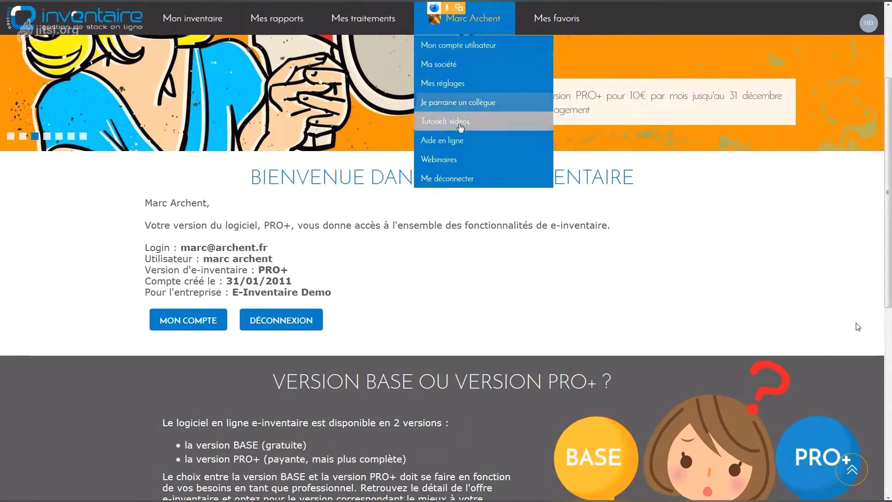
left_click(461, 147)
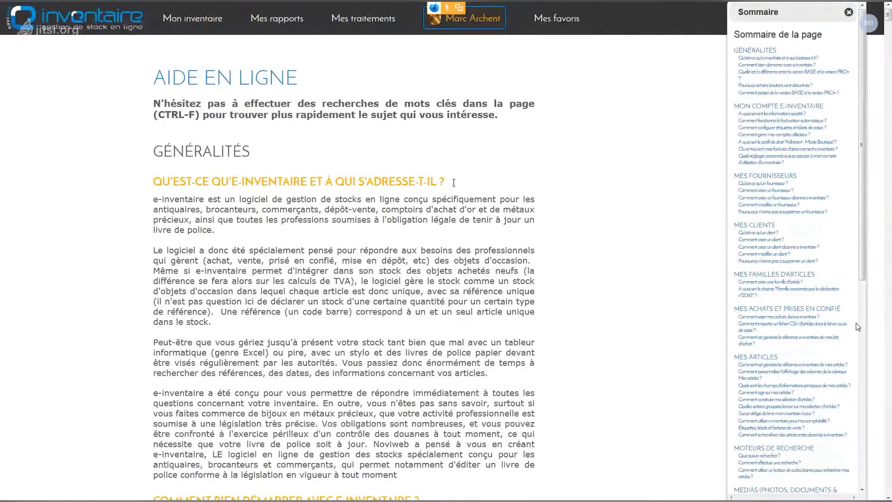
scroll(799, 143, "down", 1)
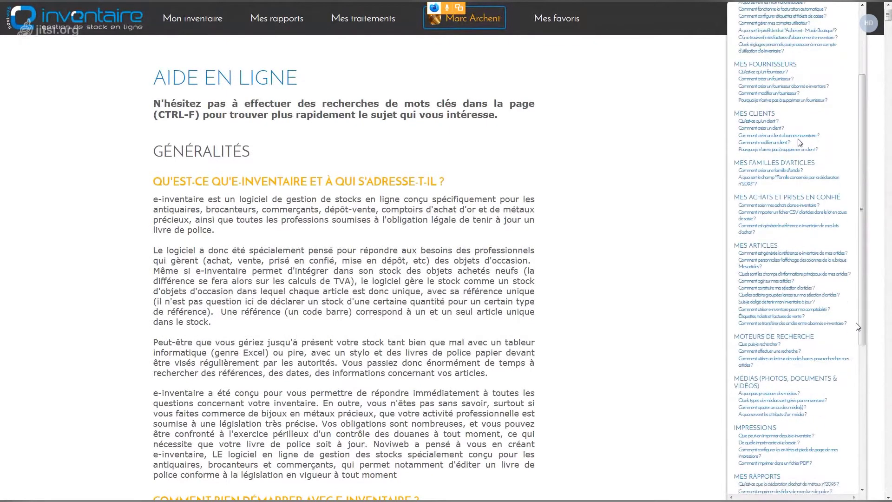
scroll(796, 120, "up", 2)
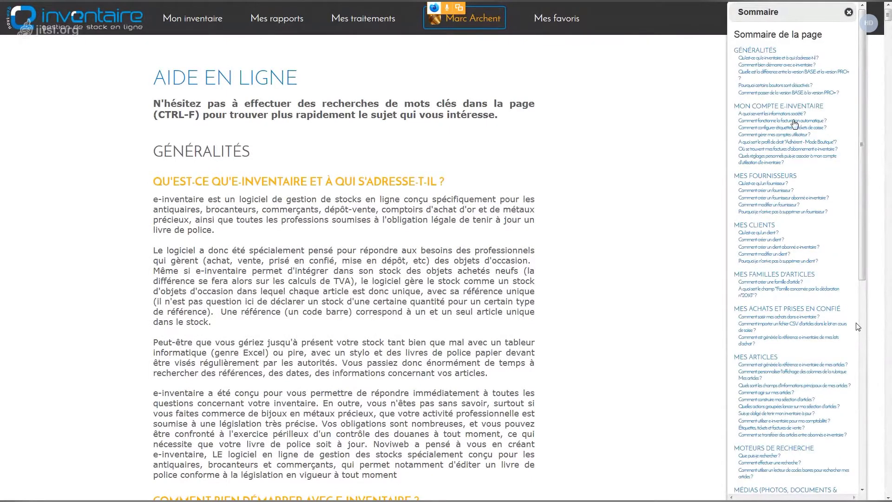
scroll(795, 123, "down", 4)
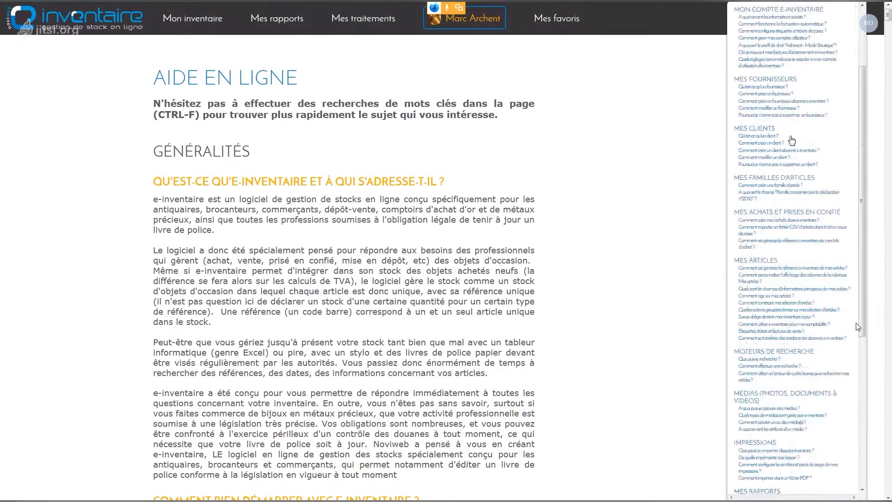
scroll(791, 140, "down", 4)
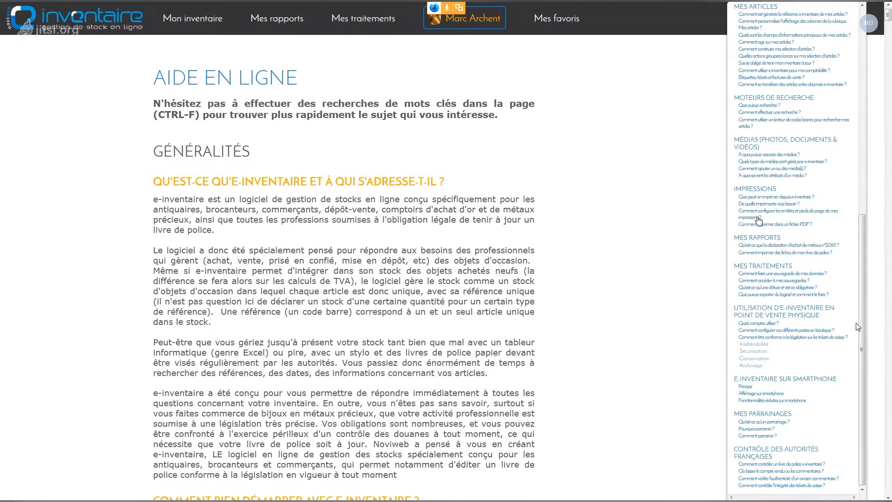
scroll(777, 400, "down", 1)
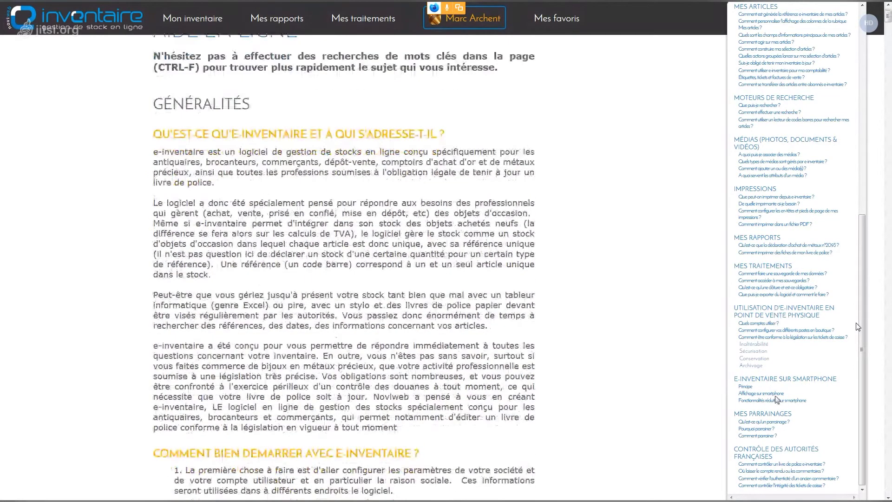
scroll(778, 325, "up", 4)
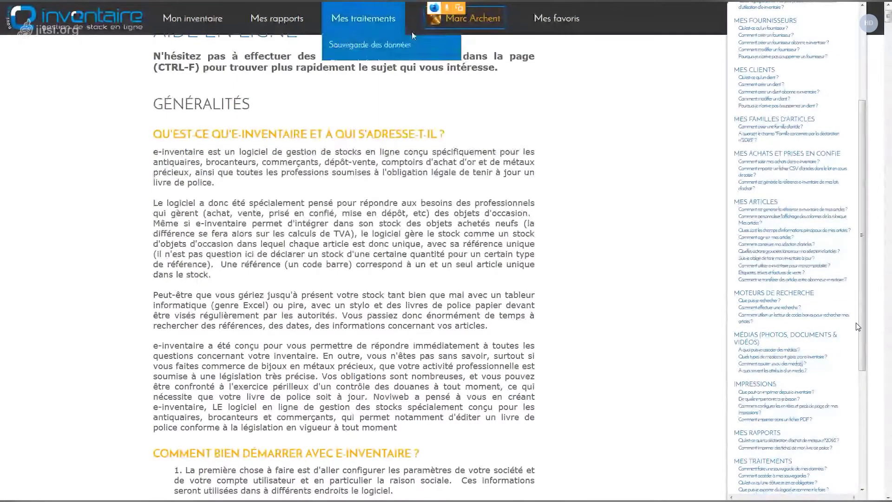
- Review the help section "Comment bien démarrer avec e-inventaire ?"
mouse_move(476, 23)
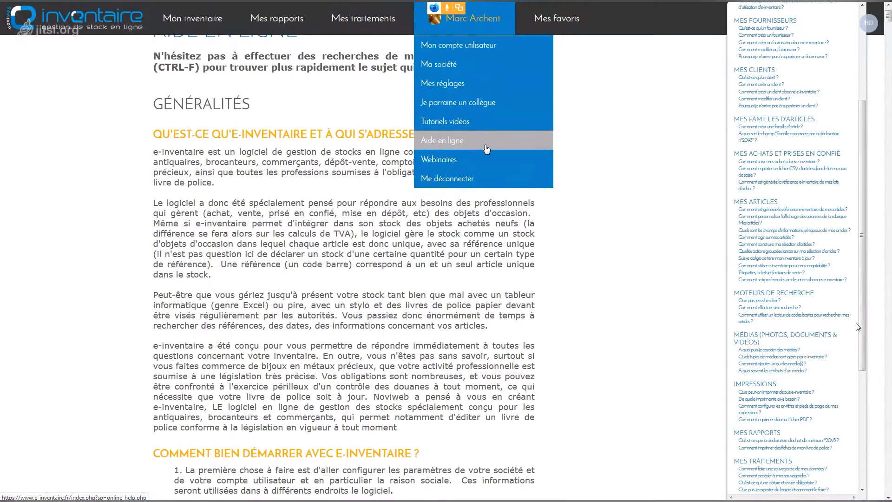
scroll(377, 227, "down", 9)
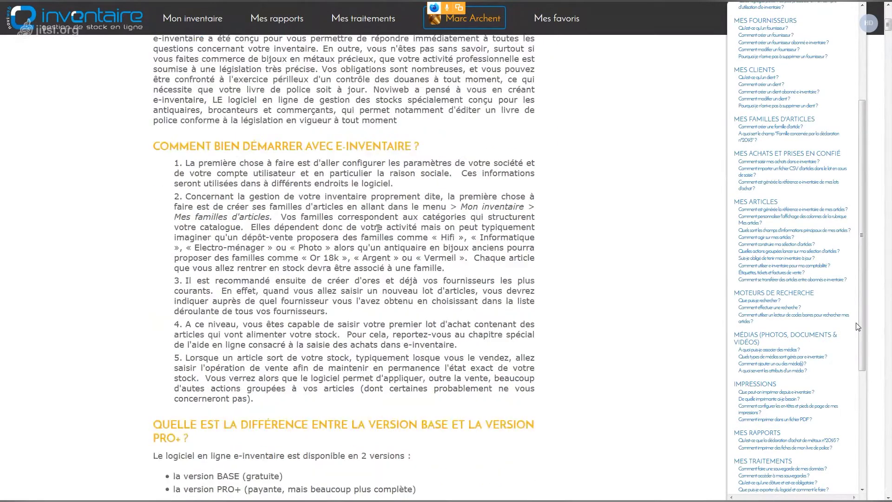
scroll(378, 227, "up", 3)
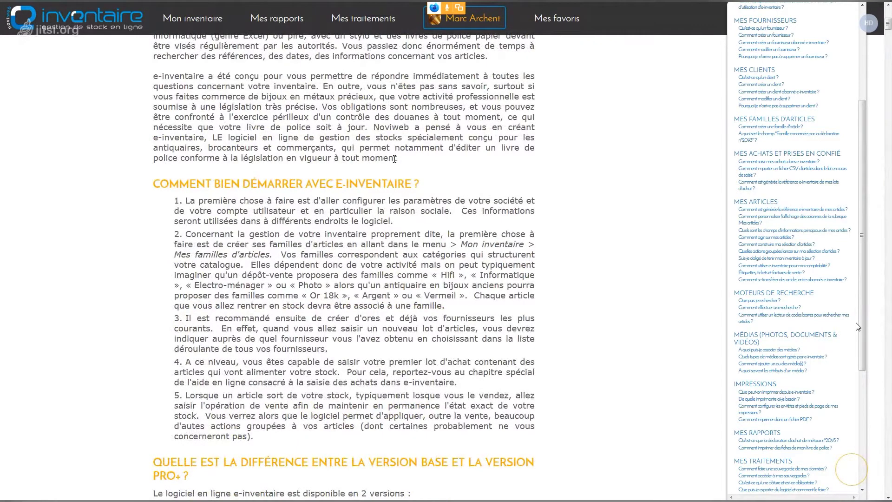
- Display the closing webinar slide, webinaire-e-inventaire-20200630-fin.jpg
mouse_move(209, 32)
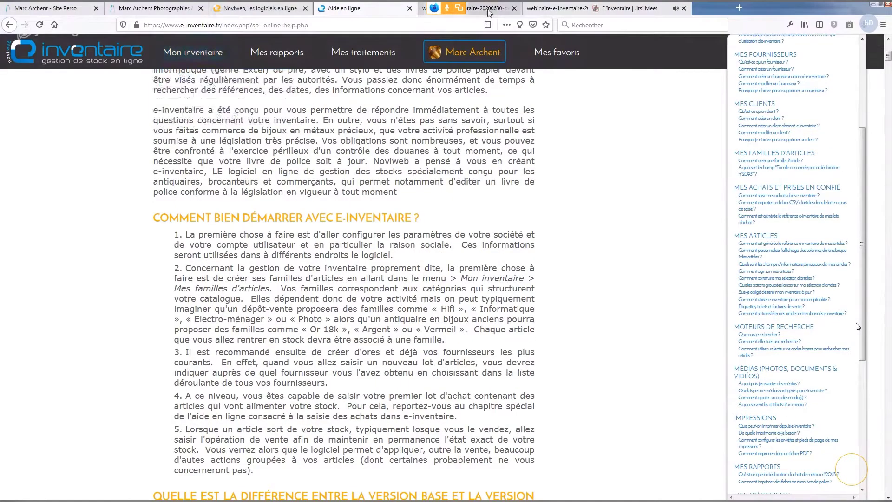
left_click(470, 8)
left_click(546, 8)
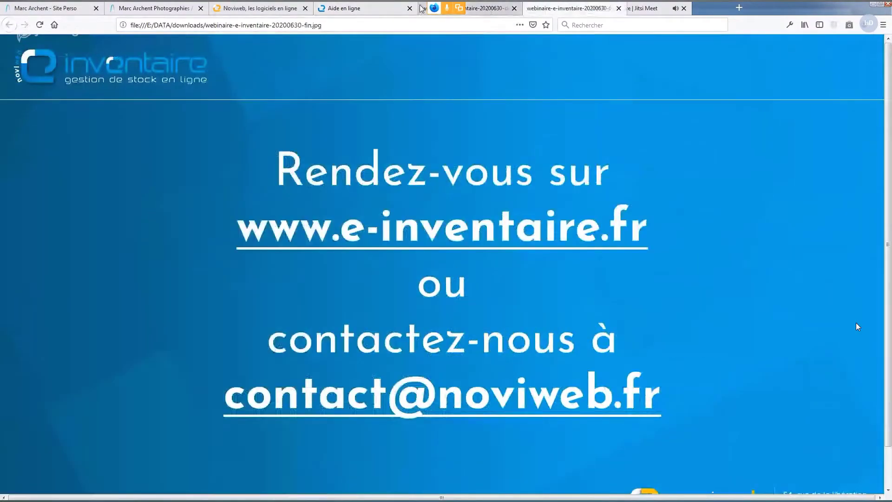
- Return to the e-inventaire site and open the Webinaires page at the section Programme du webinaire
left_click(372, 8)
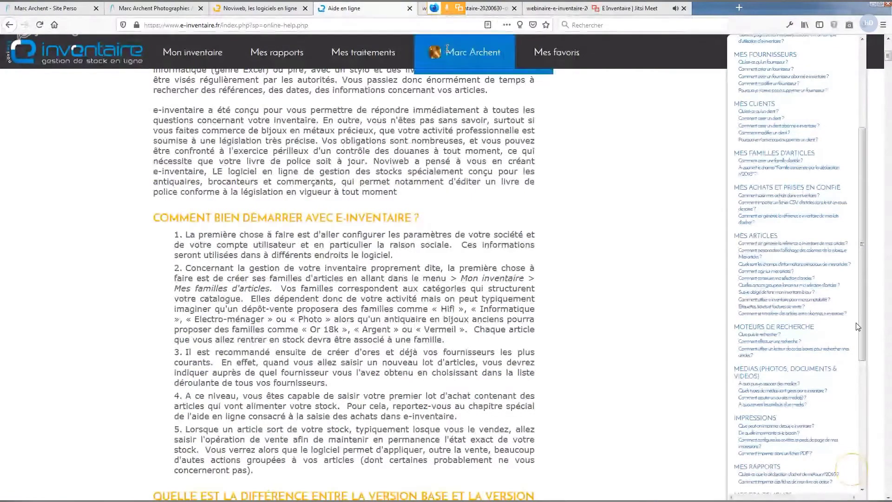
left_click(469, 52)
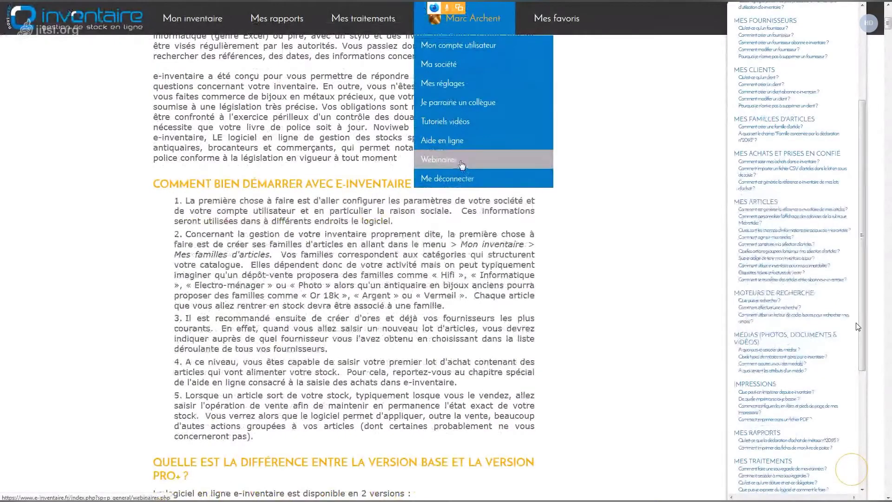
left_click(461, 163)
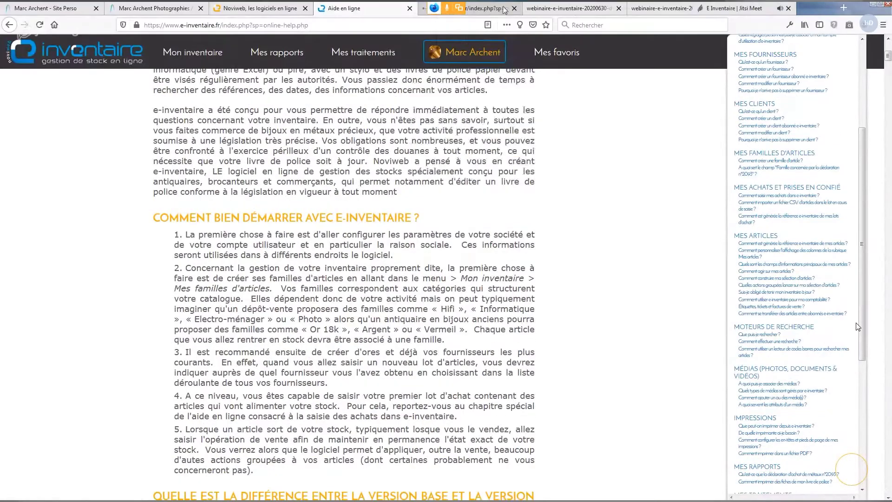
scroll(199, 289, "down", 3)
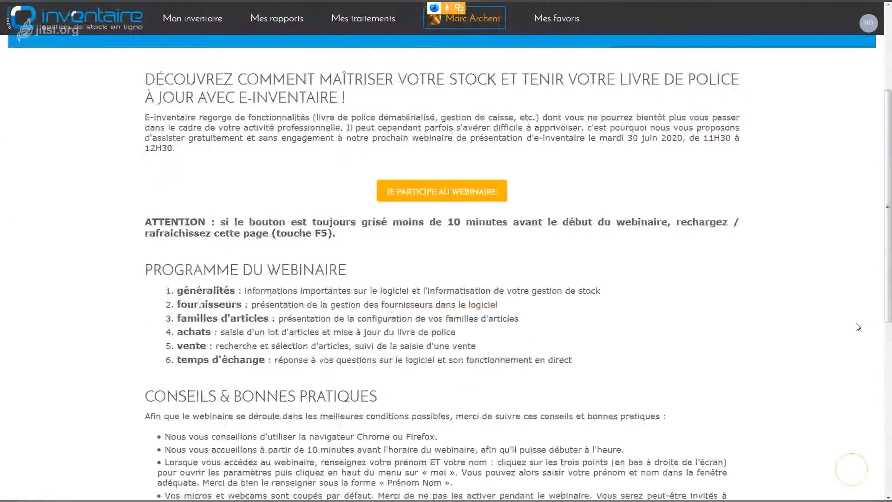
- Highlight the programme items "généralités", "fournisseurs" and "familles d'articles" one after another
double_click(199, 288)
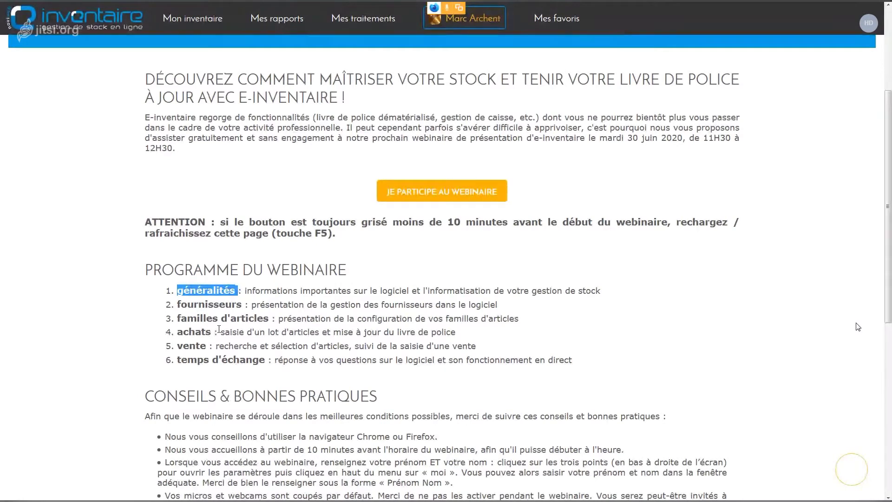
double_click(208, 303)
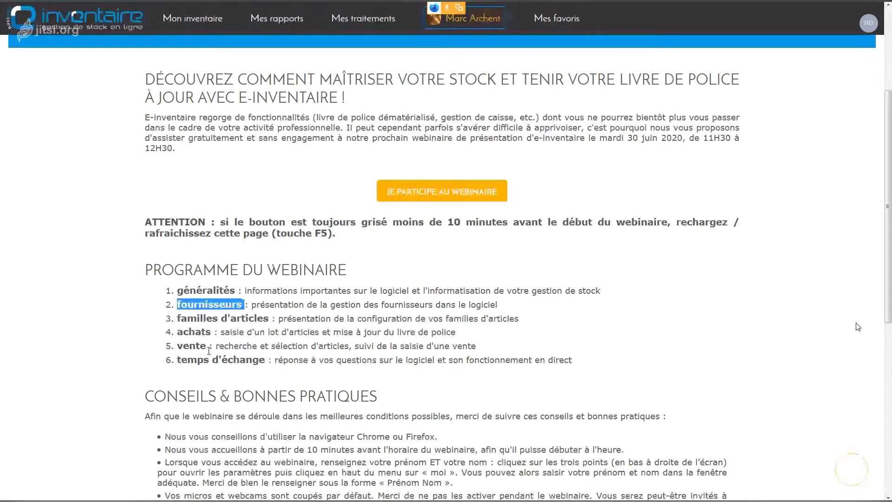
double_click(199, 320)
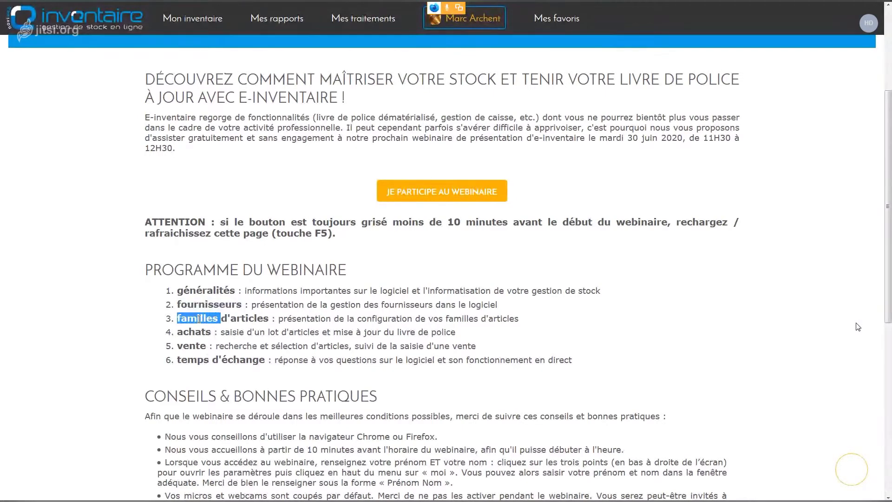
left_click_drag(199, 320, 259, 318)
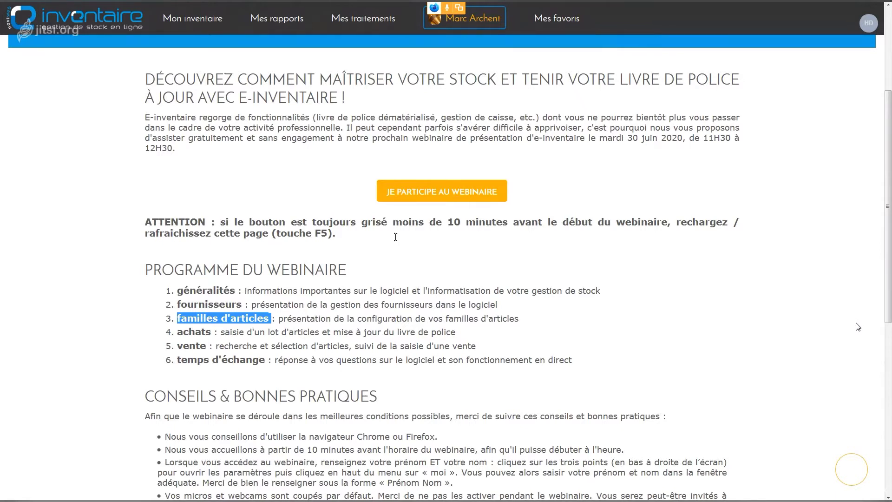
- Open Mon compte utilisateur and highlight the company name "E-Inventaire Demo"
mouse_move(482, 19)
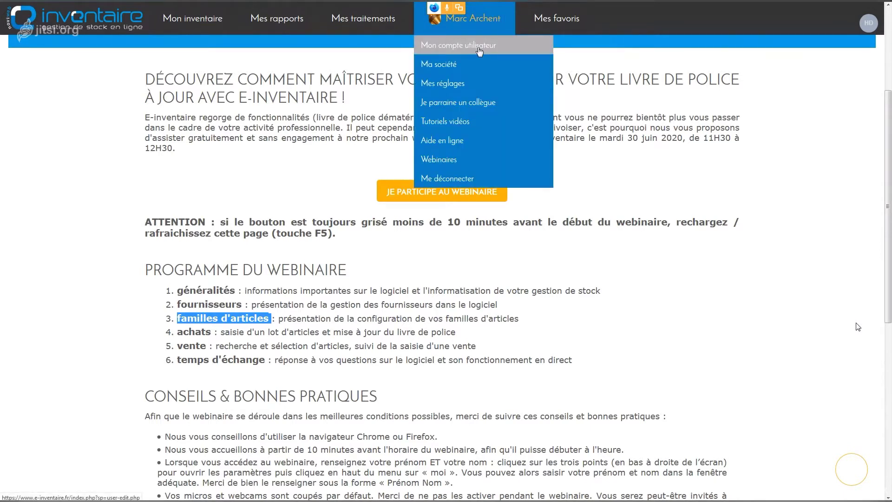
left_click(480, 49)
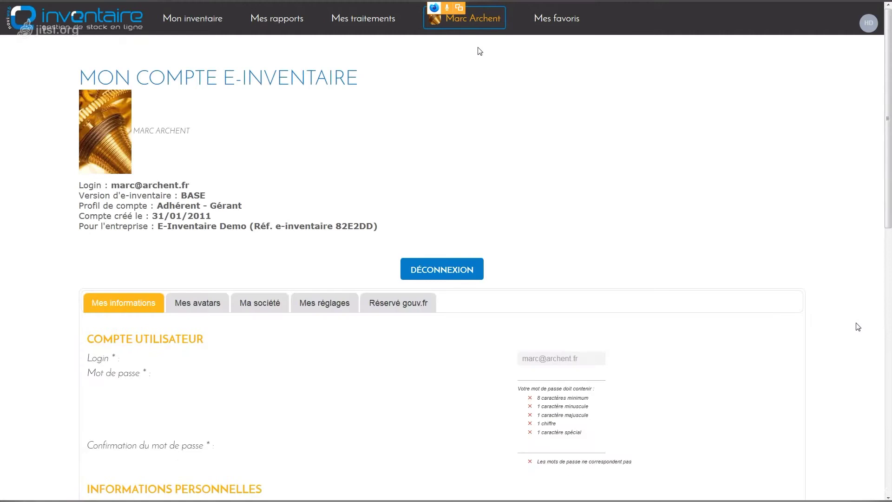
left_click_drag(159, 228, 247, 228)
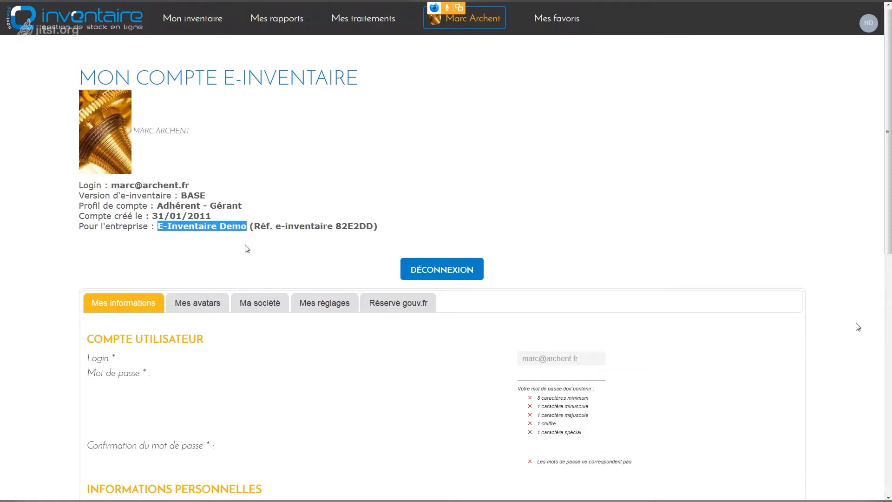
- Open the Mes familles d'articles page and look through the list of article families
mouse_move(201, 21)
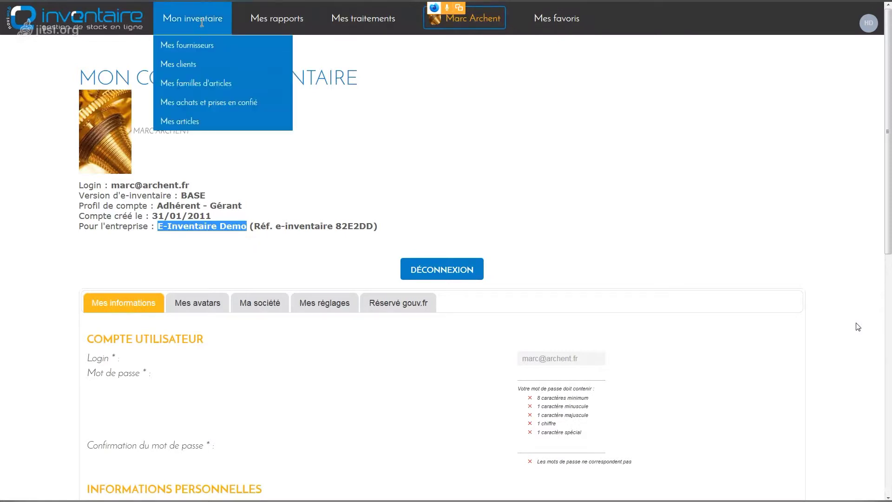
left_click(223, 88)
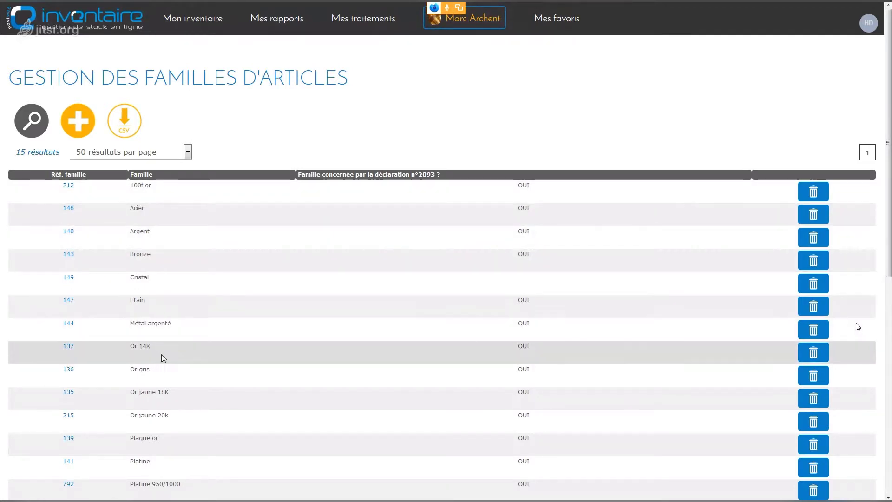
scroll(161, 360, "down", 3)
scroll(161, 364, "up", 3)
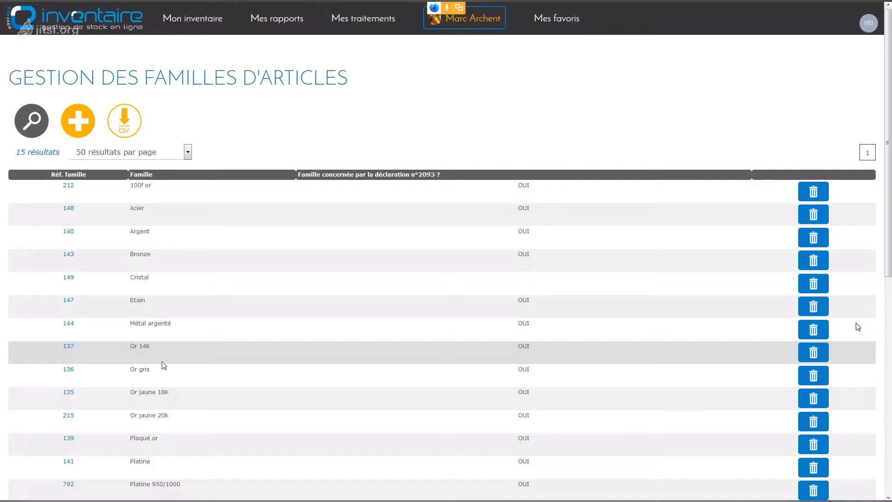
scroll(218, 286, "down", 1)
scroll(213, 322, "down", 3)
scroll(213, 322, "up", 4)
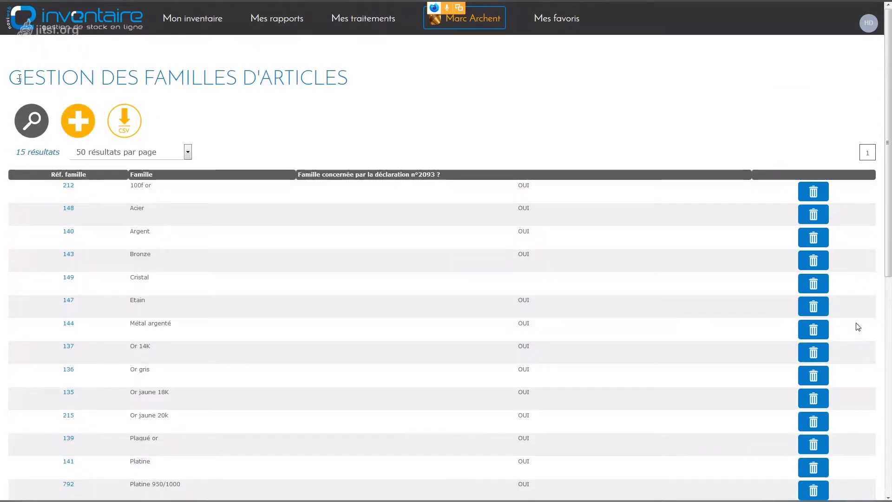
- Highlight the page title and the result count above the list of article families
left_click_drag(22, 78, 96, 78)
left_click(217, 19)
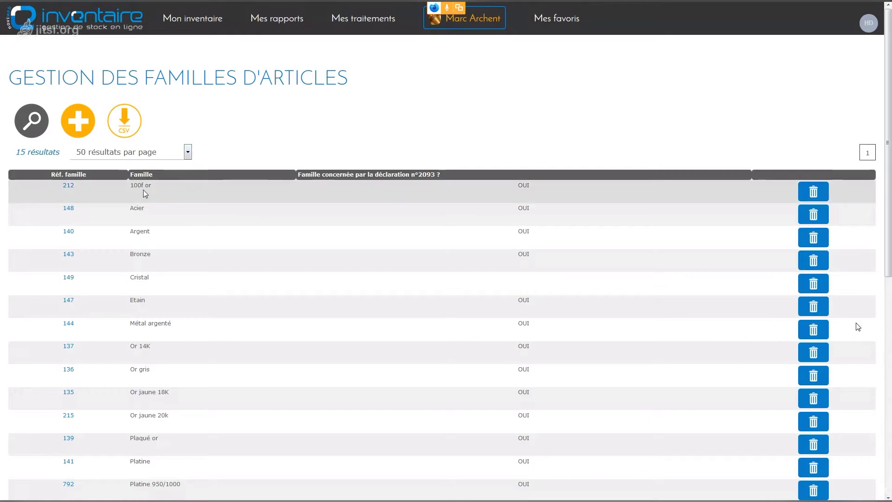
left_click_drag(16, 153, 62, 155)
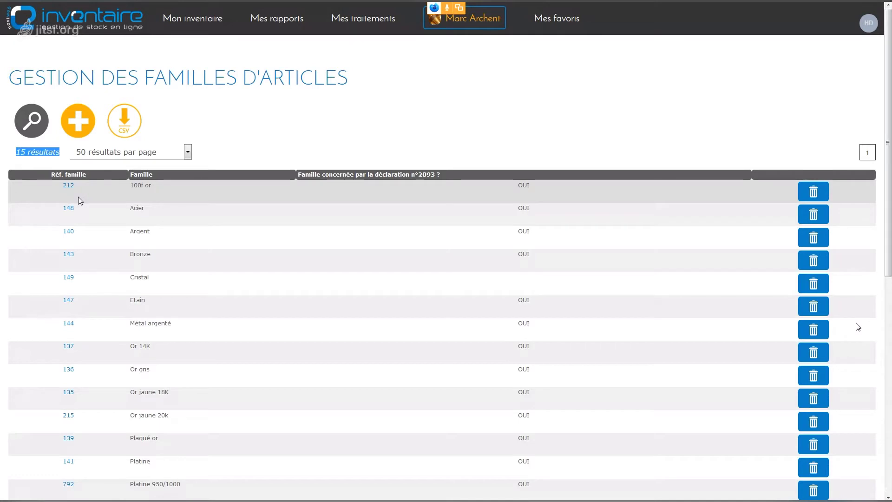
- Open the supplier management page and filter the suppliers whose name contains "lass"
left_click(297, 134)
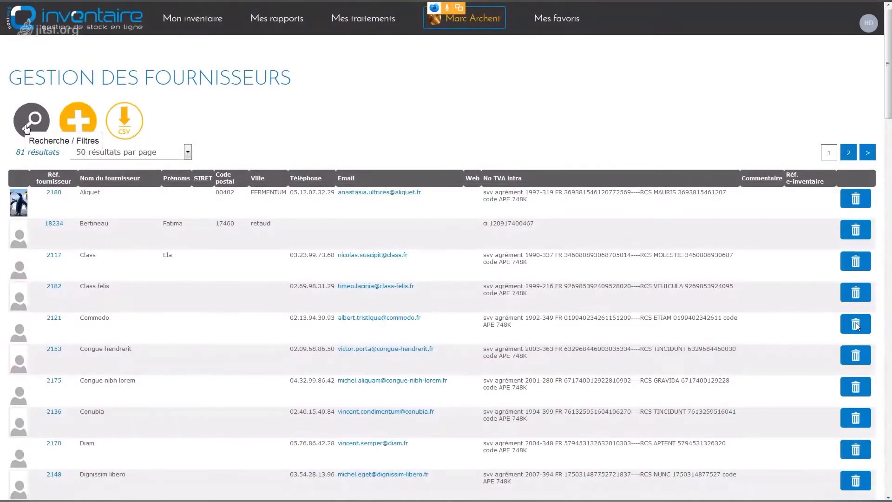
left_click(27, 127)
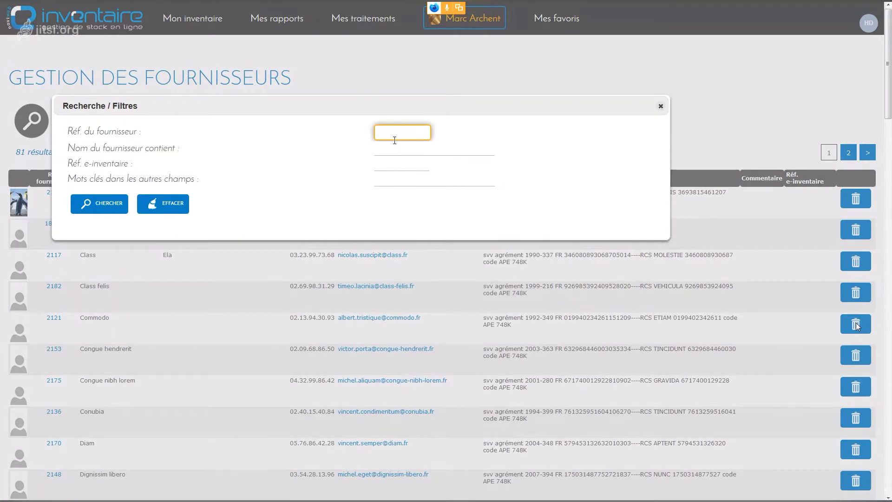
left_click(408, 153)
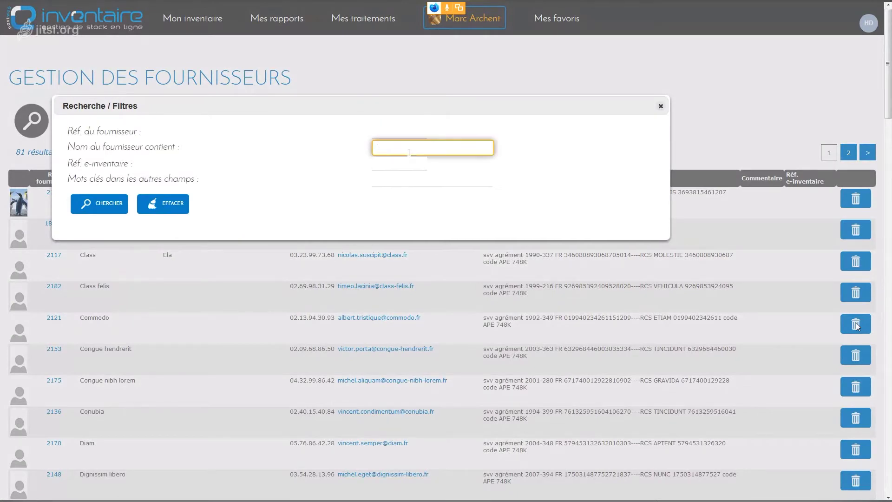
type("felis")
left_click(100, 204)
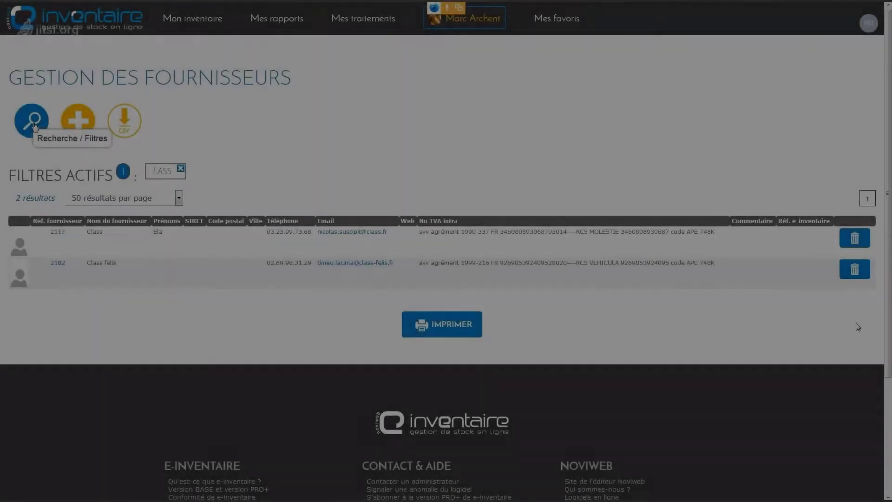
- Reopen the supplier search filters, highlight the "Nom du fournisseur contient" criterion and close the dialog without changes
left_click(33, 122)
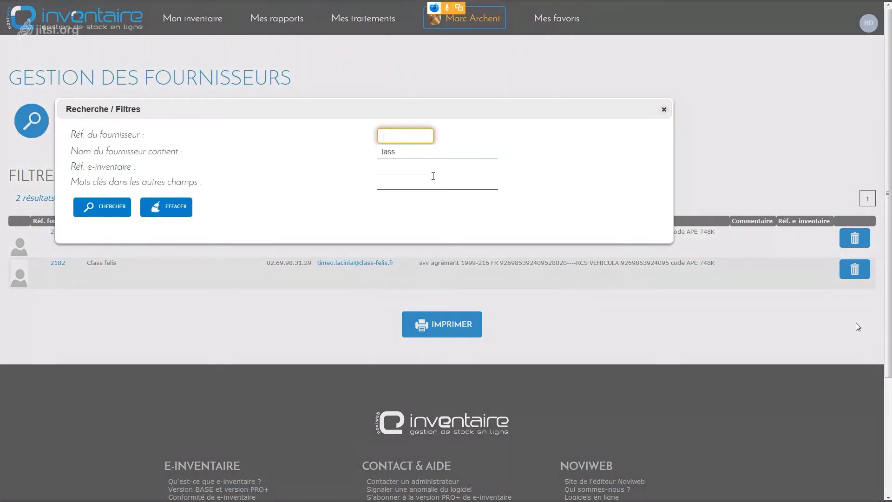
left_click_drag(84, 153, 181, 157)
left_click(181, 157)
left_click(108, 154)
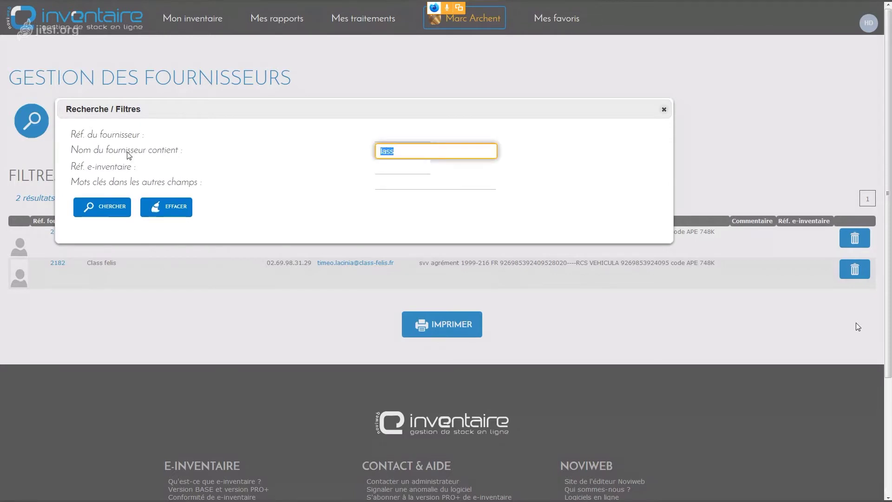
left_click(401, 150)
double_click(402, 151)
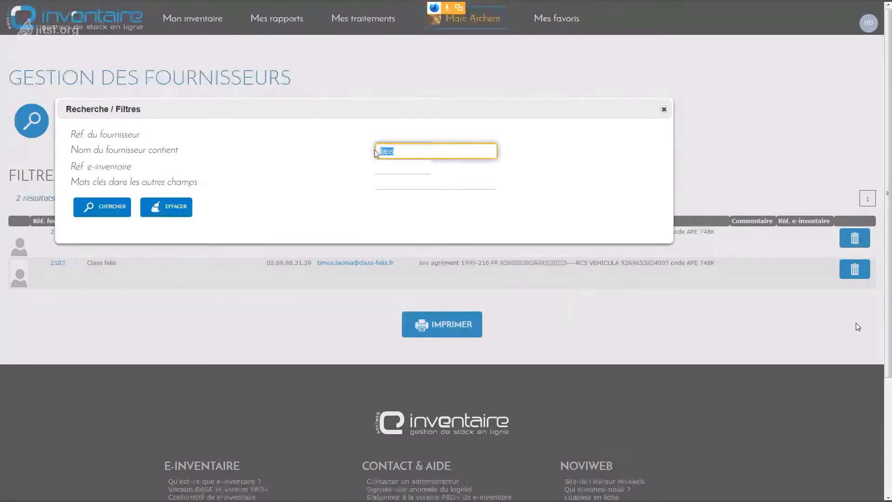
left_click(664, 110)
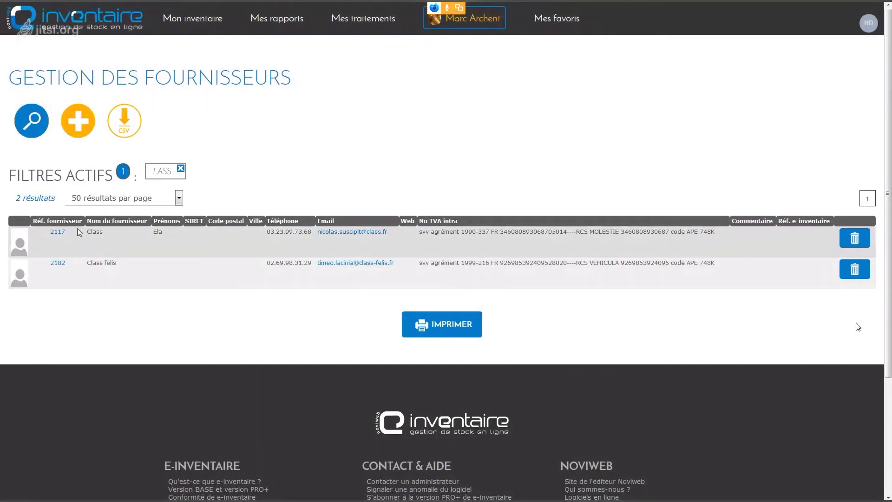
- Highlight the result count and the supplier name "Class felis" in the filtered list
left_click_drag(17, 199, 52, 199)
double_click(95, 262)
left_click_drag(95, 262, 116, 263)
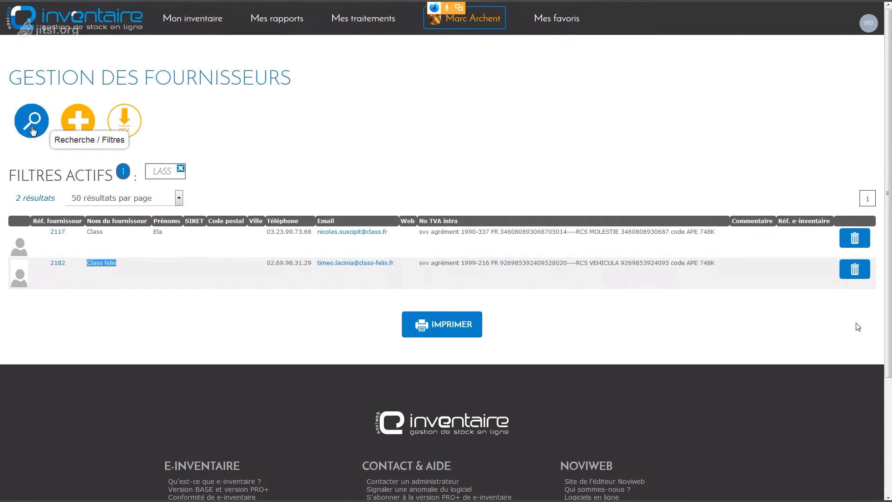
- Clear the supplier name filter so that the full supplier list is shown again
left_click(31, 128)
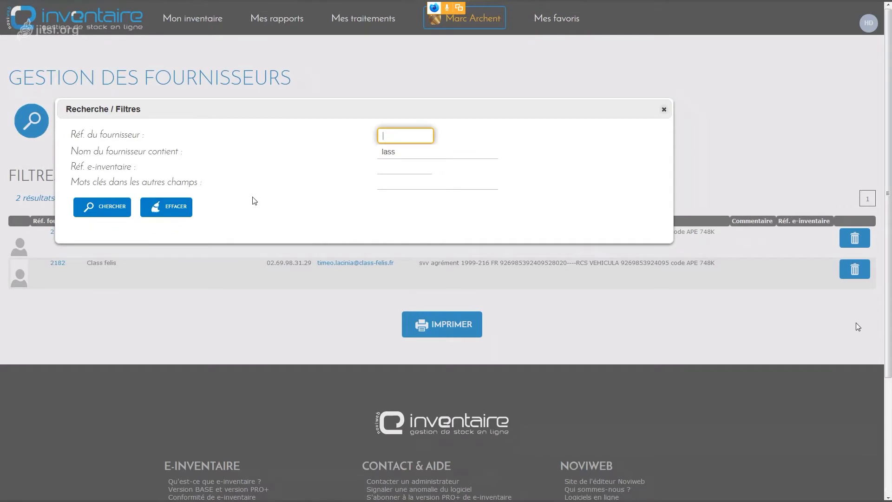
left_click(663, 110)
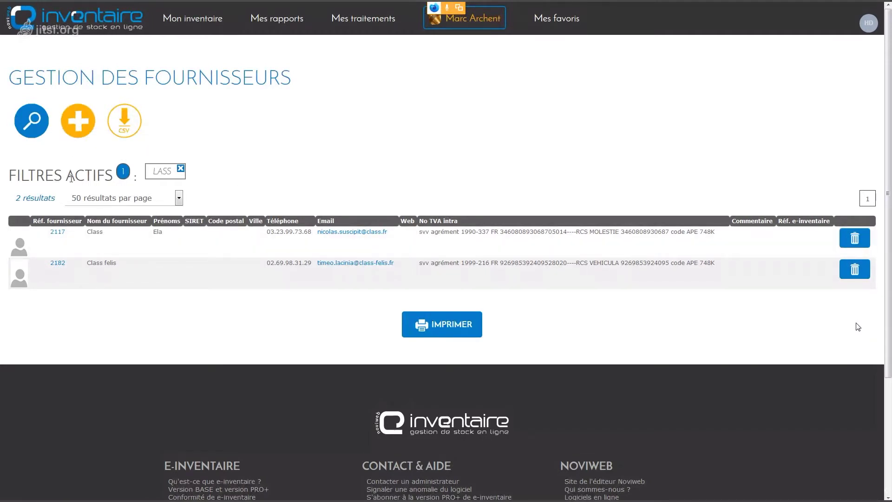
left_click(31, 122)
left_click(174, 205)
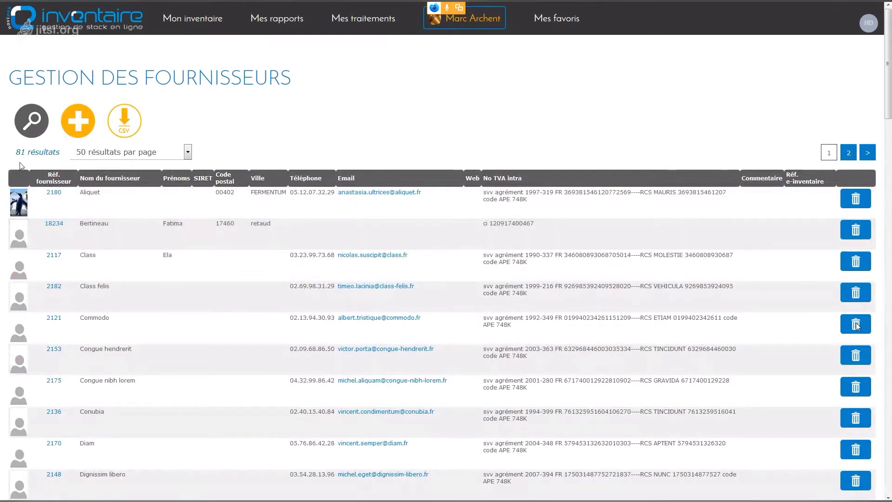
- Examine the total supplier count and the results-per-page options, and browse the first page of suppliers to its end
left_click_drag(17, 157, 52, 154)
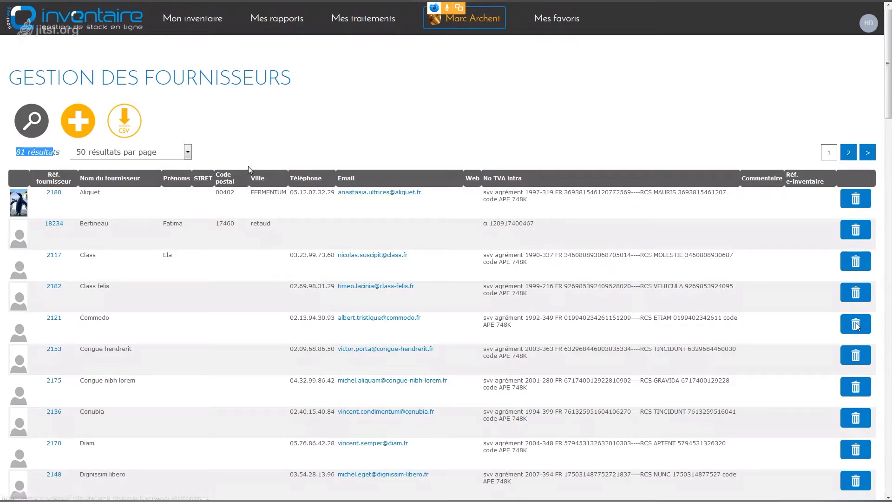
left_click(188, 154)
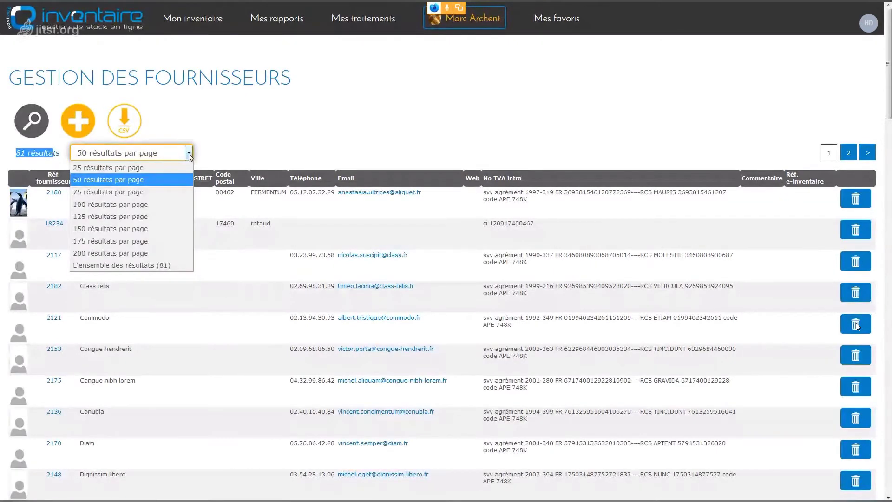
left_click(200, 220)
scroll(200, 223, "down", 15)
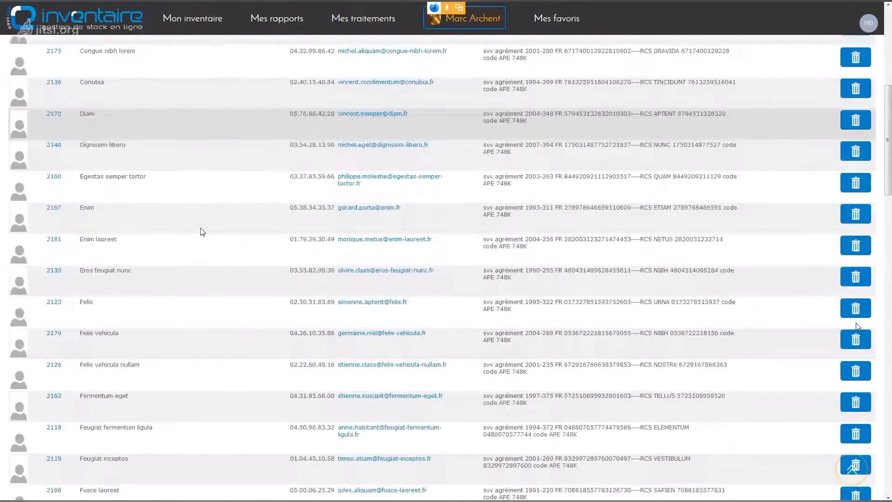
scroll(203, 230, "down", 9)
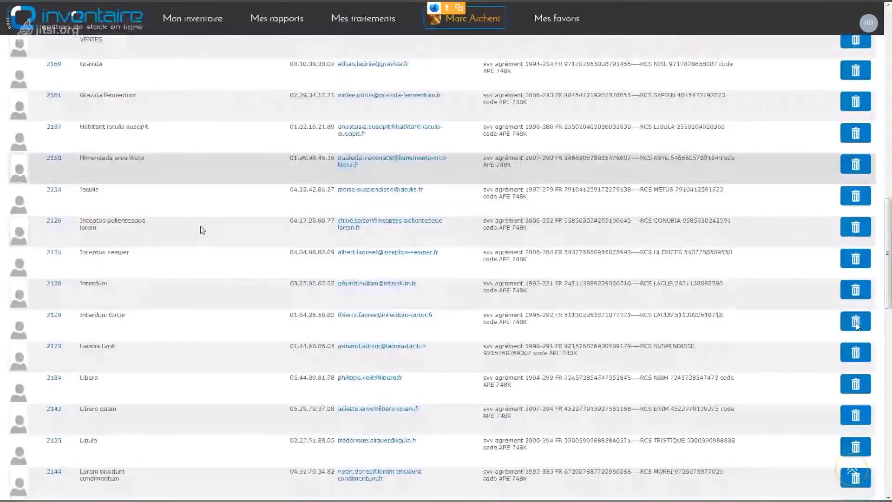
scroll(202, 228, "down", 5)
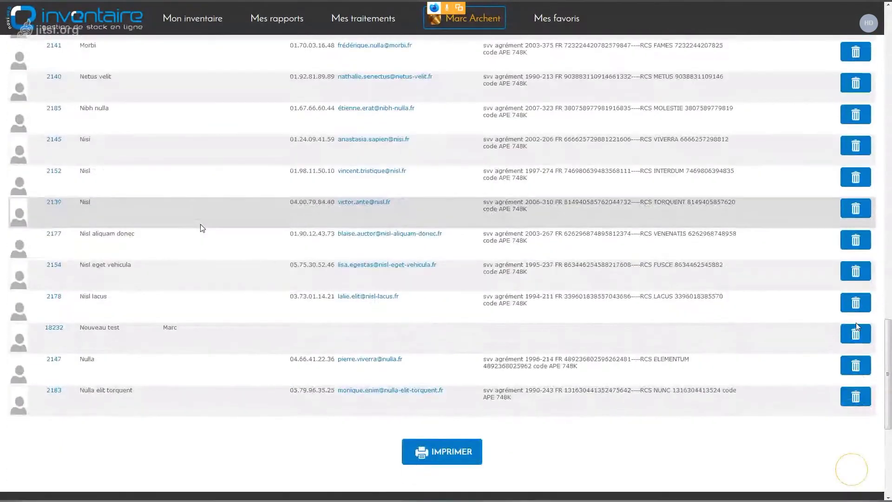
scroll(202, 228, "up", 15)
scroll(200, 228, "up", 10)
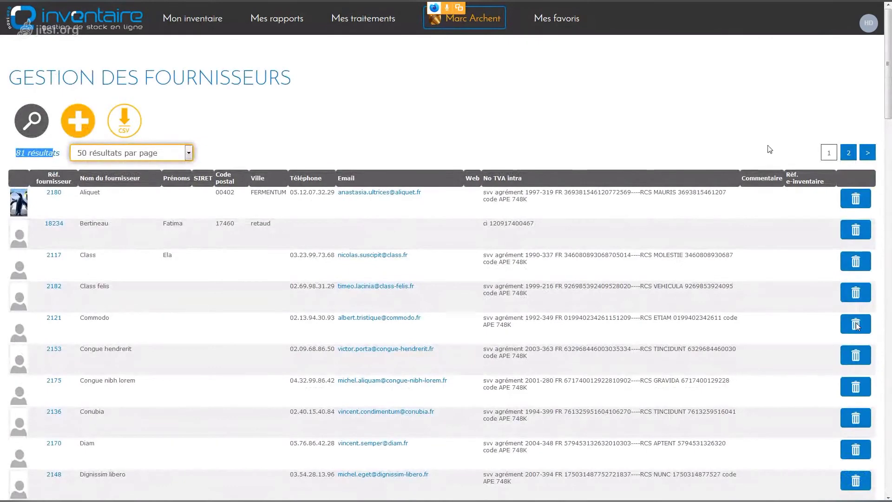
- Browse the second page of the supplier list and view the results-per-page options without changing them
left_click(850, 157)
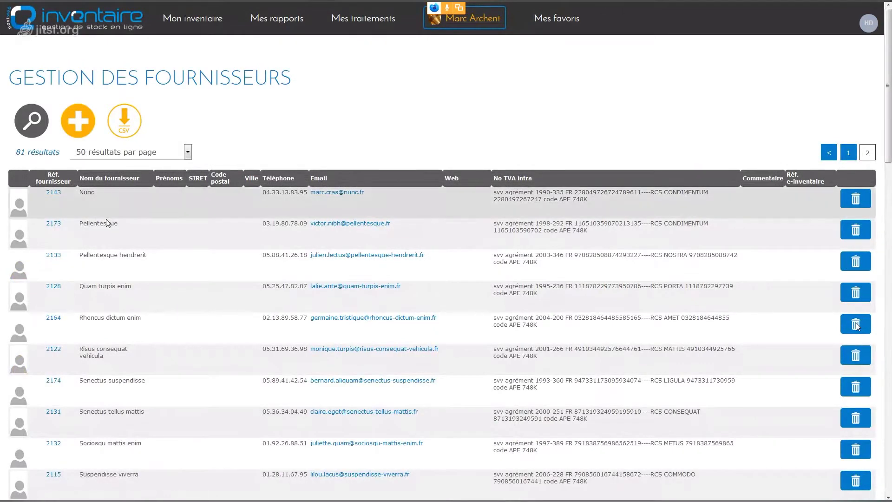
scroll(118, 222, "down", 7)
scroll(132, 282, "down", 10)
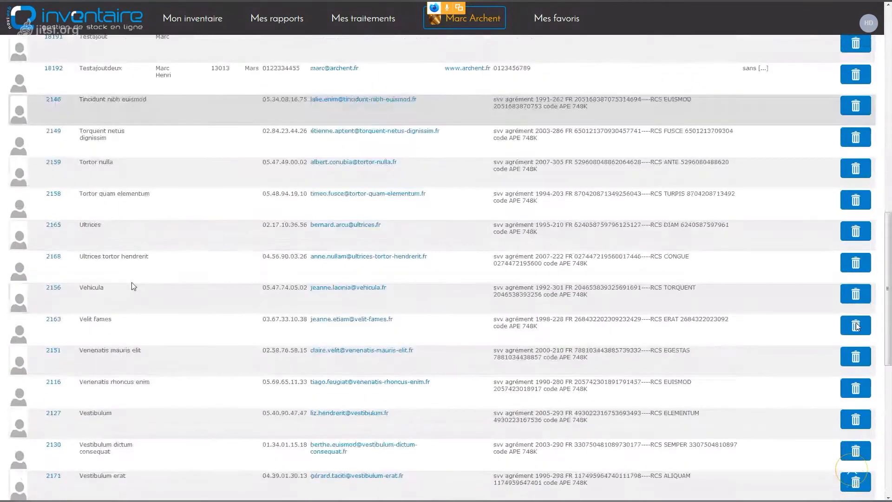
scroll(134, 279, "up", 15)
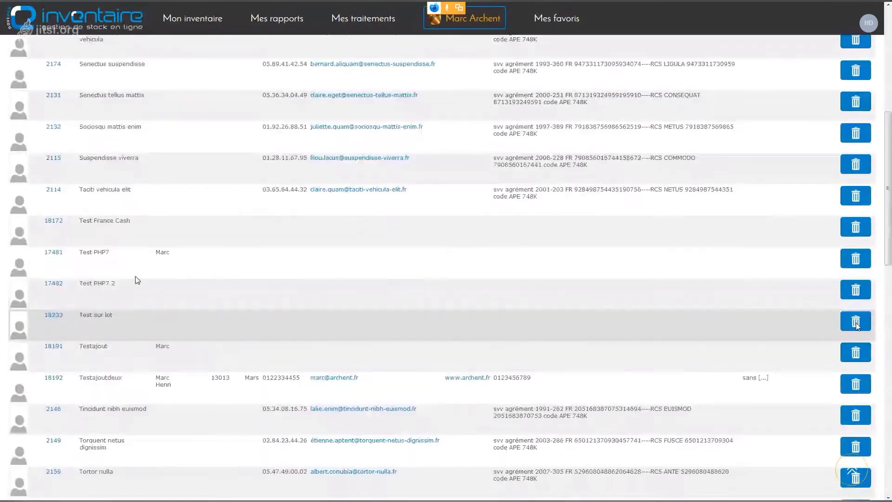
left_click(174, 153)
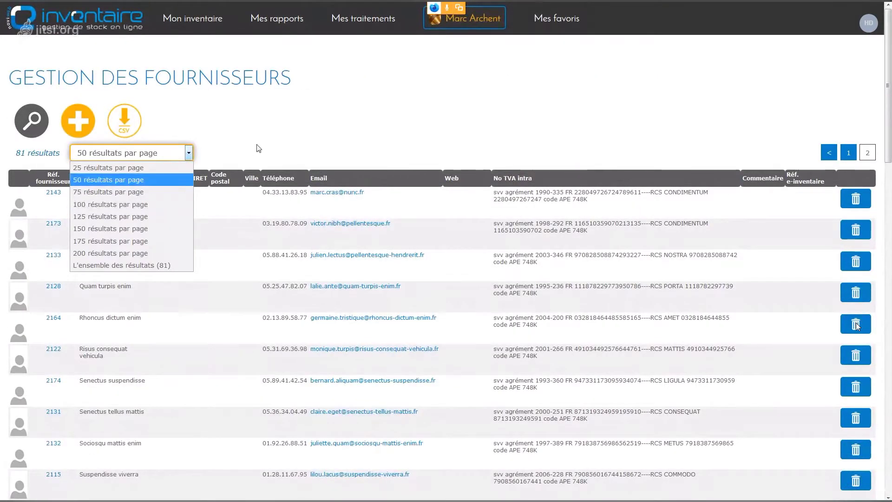
left_click(190, 151)
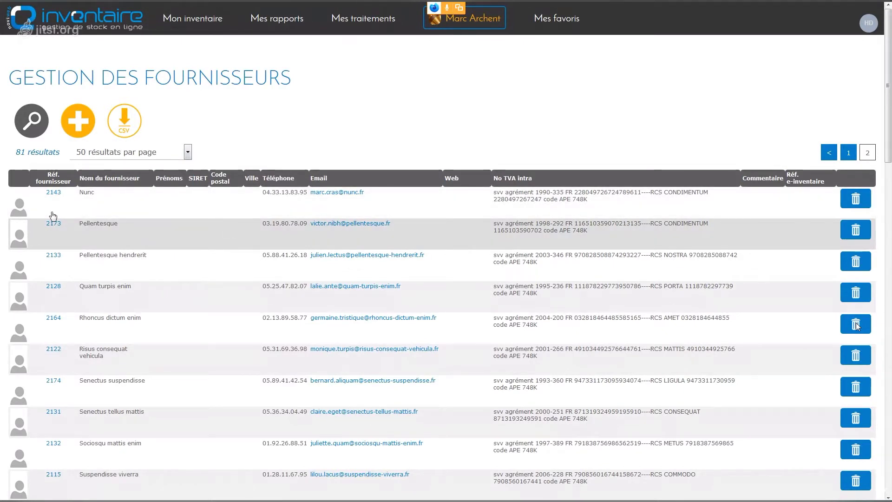
- Start creating a new supplier by manual entry and examine the blank form's fields down to the save option
left_click(83, 126)
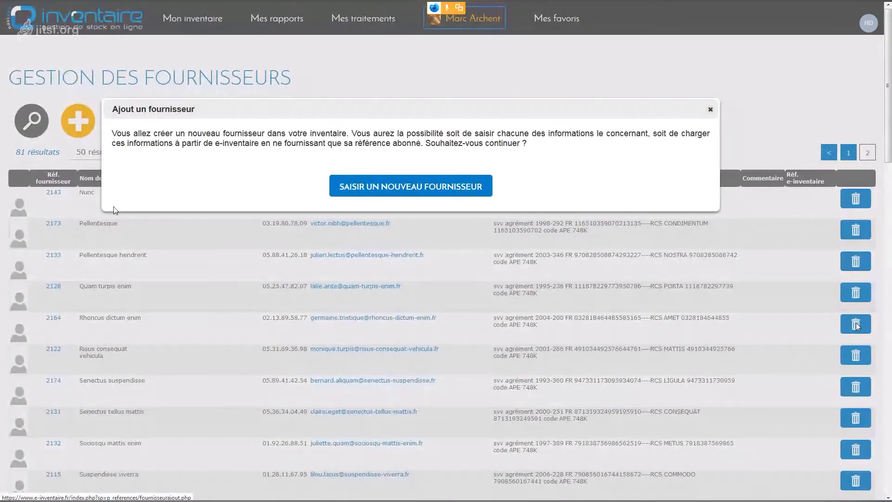
left_click(461, 191)
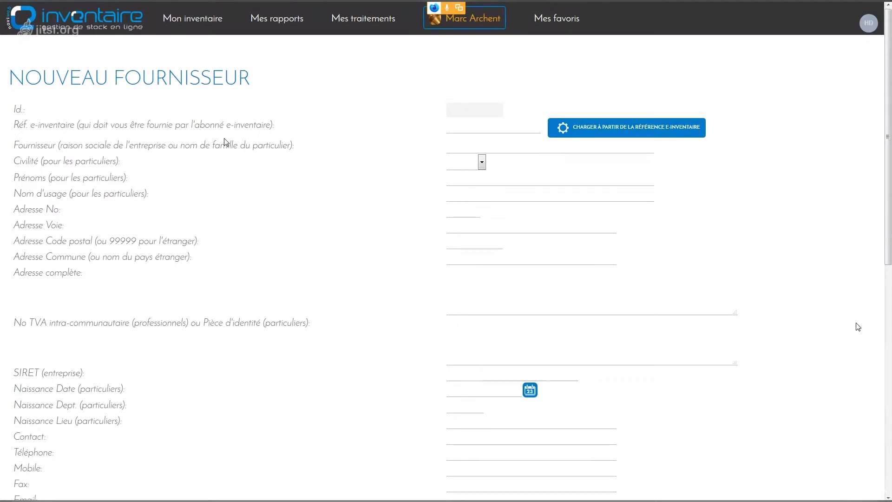
scroll(470, 149, "down", 2)
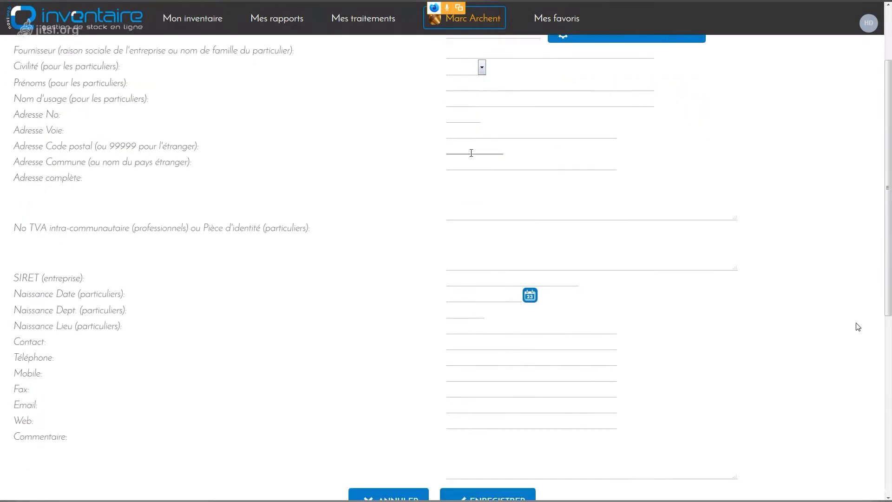
scroll(502, 433, "down", 1)
scroll(502, 434, "down", 1)
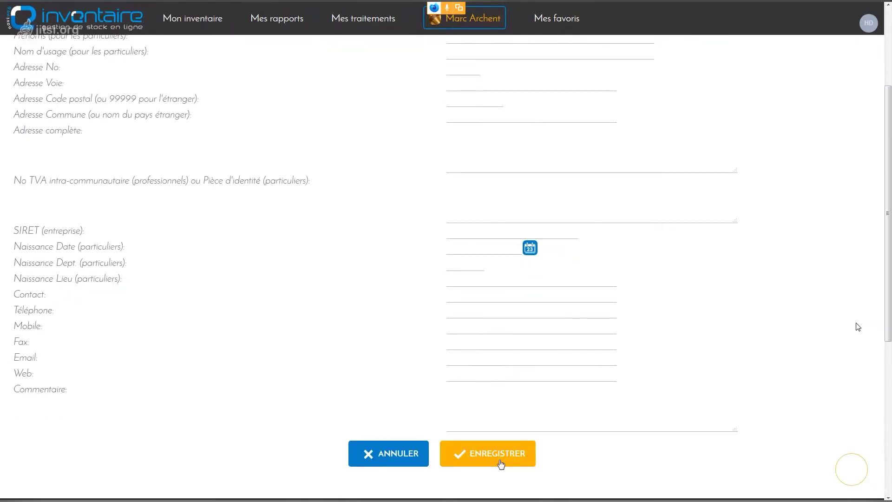
scroll(609, 352, "up", 3)
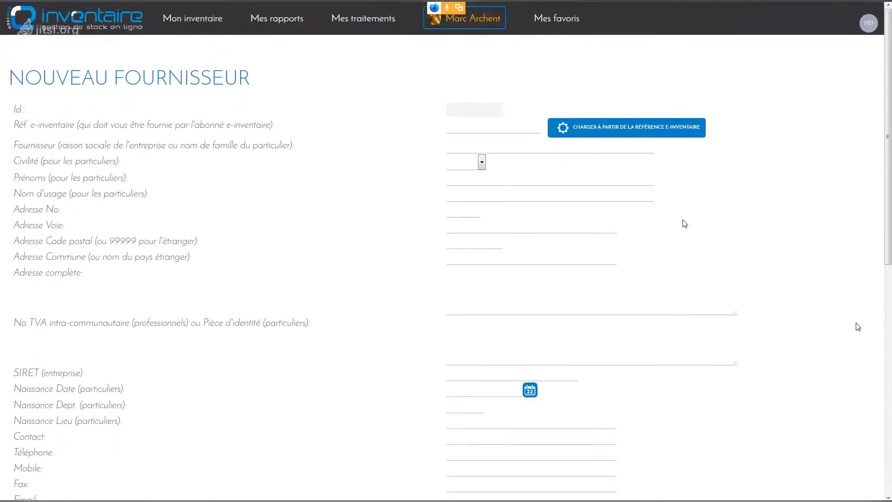
- Examine the new supplier form's Fournisseur, No TVA intra-communautaire and SIRET fields, and cancel the entry without saving
left_click(519, 147)
left_click(478, 147)
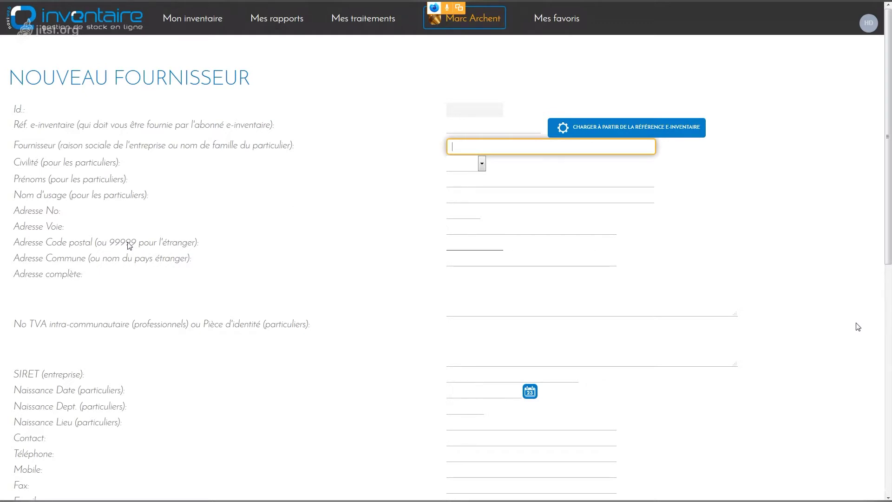
scroll(129, 246, "down", 2)
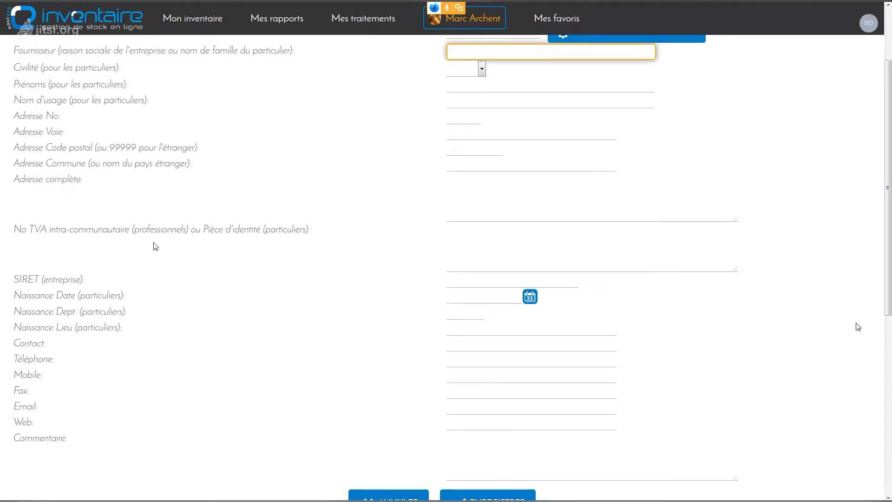
left_click(461, 240)
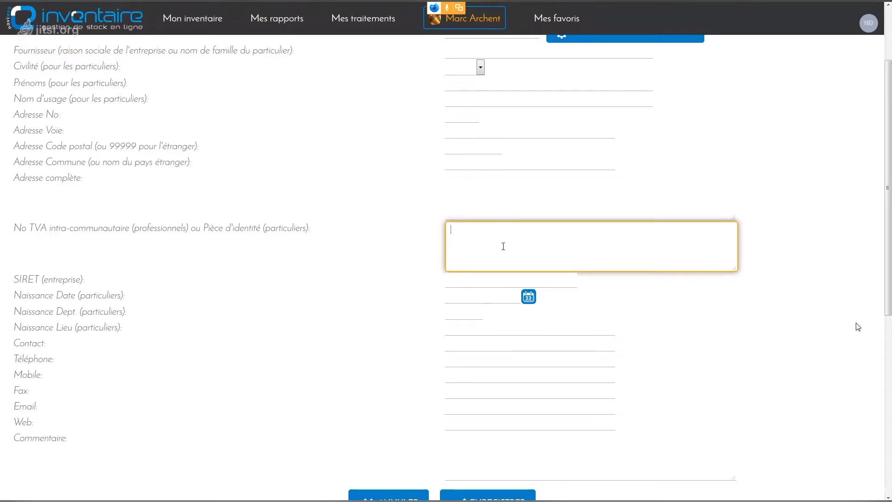
key("Tab")
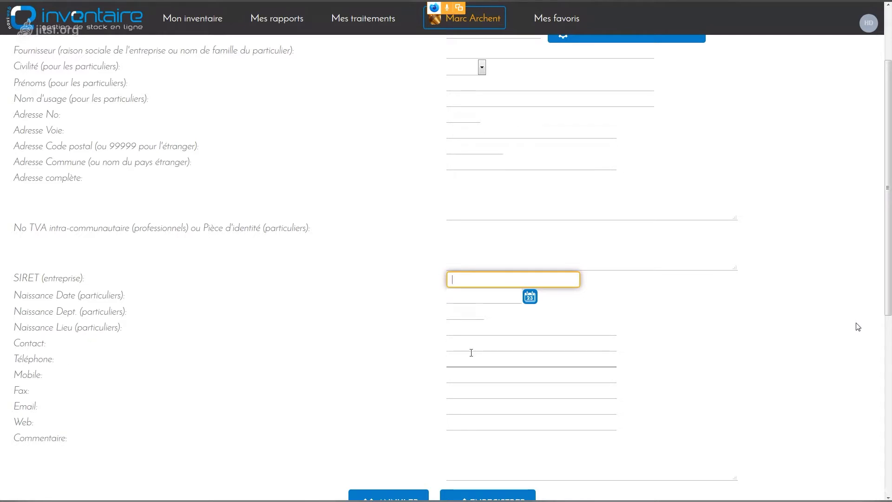
scroll(540, 453, "down", 2)
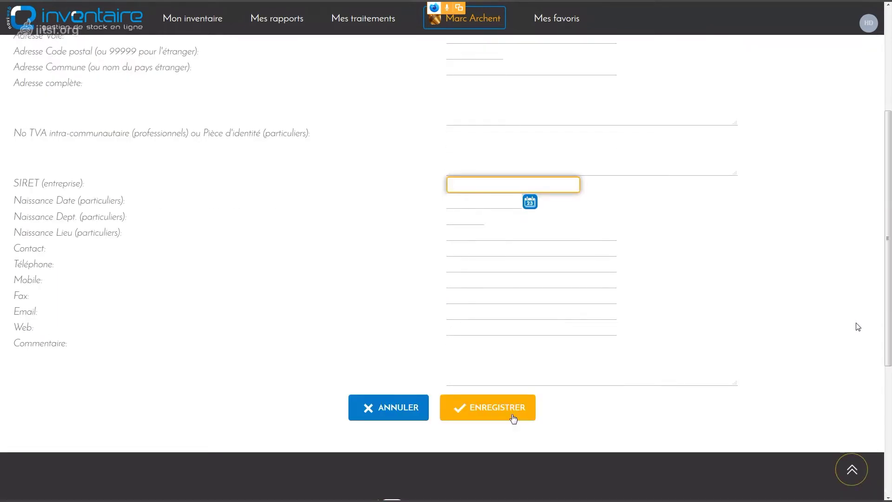
scroll(485, 218, "up", 3)
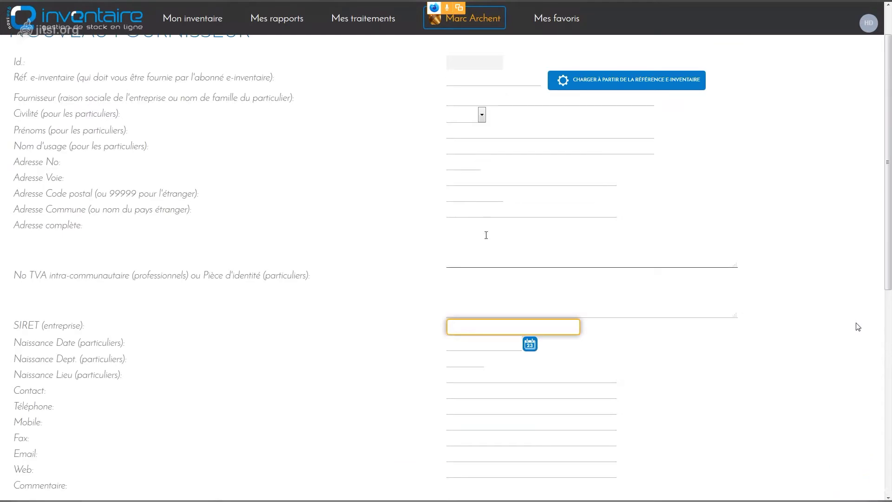
scroll(511, 235, "down", 4)
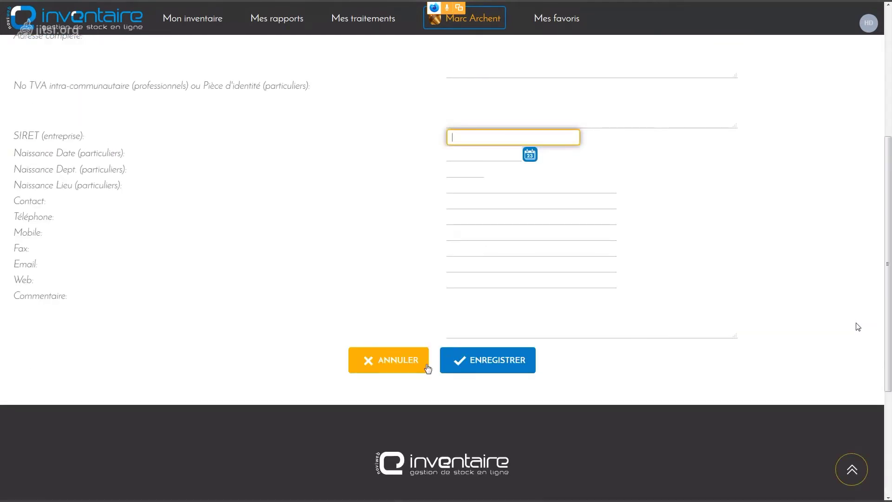
left_click(421, 366)
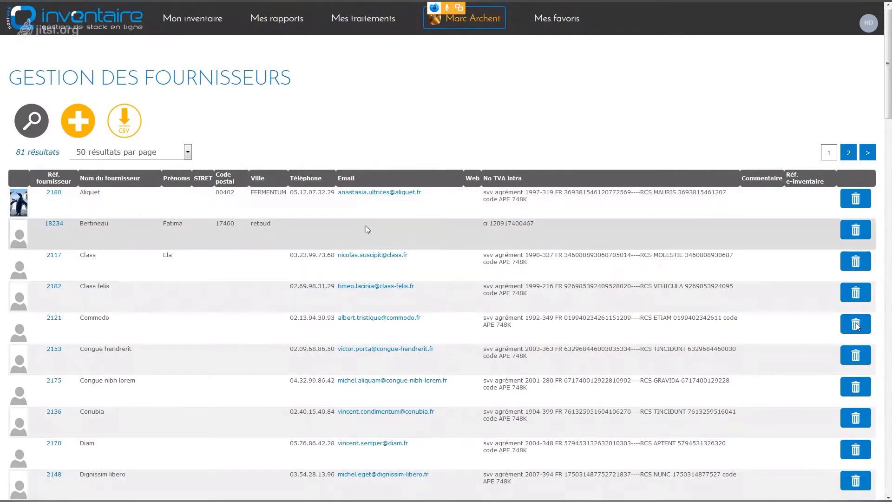
- Open the record of supplier Aliquet, look through its description and return to the supplier list
left_click(57, 197)
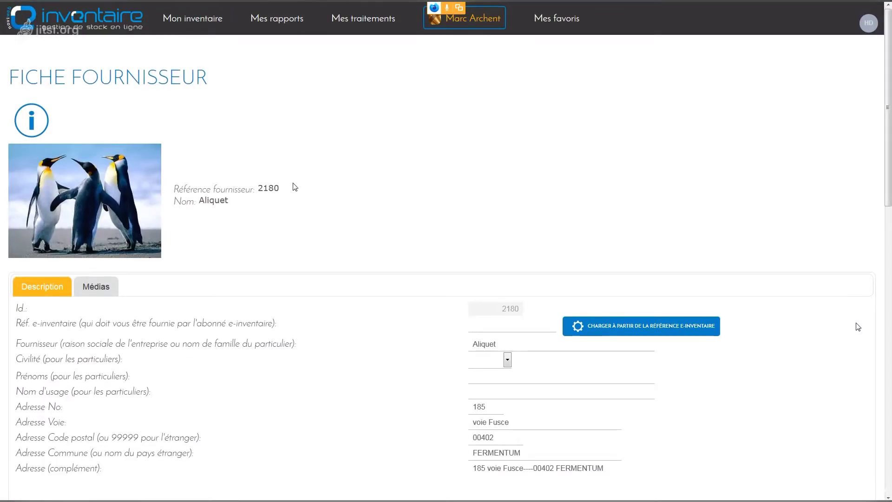
scroll(348, 325, "down", 8)
left_click(399, 359)
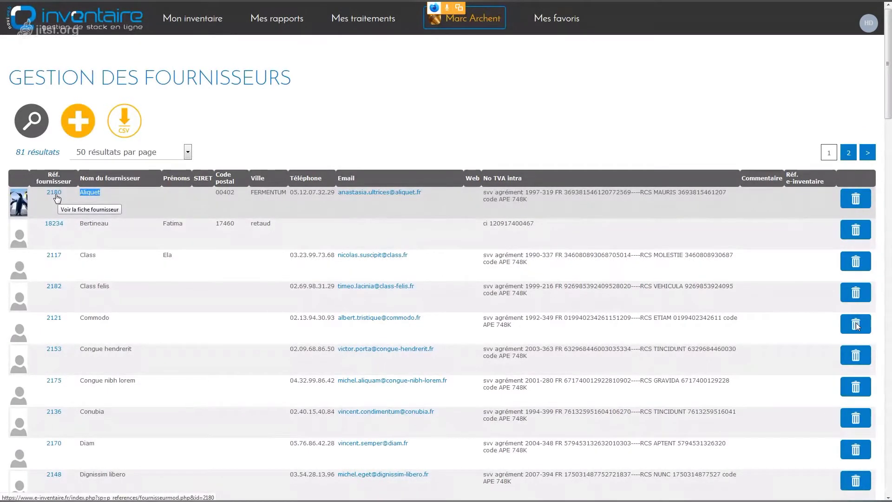
- Highlight the name Aliquet in the list, reopen that supplier's record and highlight the number after "FR" in its VAT field
left_click(92, 193)
double_click(92, 194)
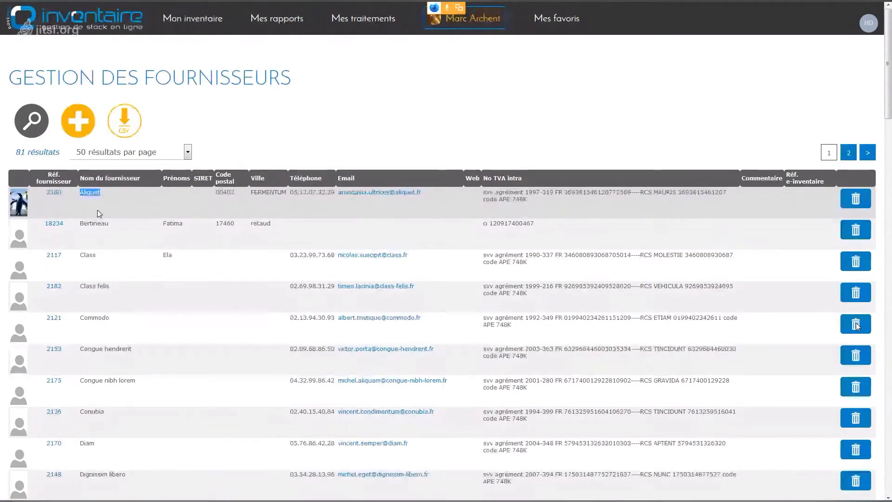
left_click(55, 197)
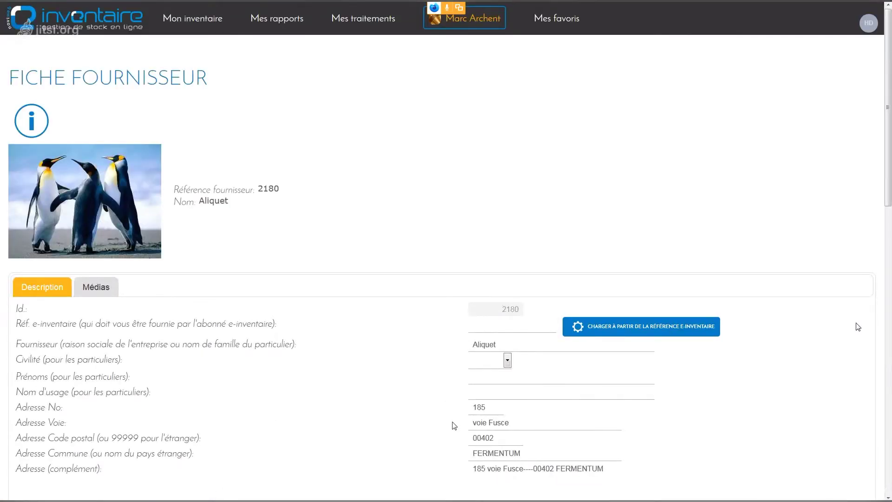
scroll(454, 422, "down", 3)
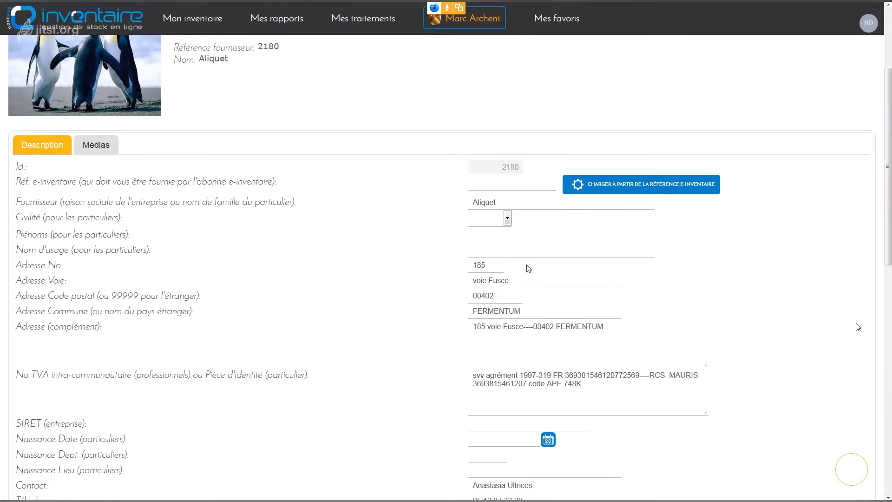
scroll(528, 268, "down", 1)
scroll(494, 231, "down", 2)
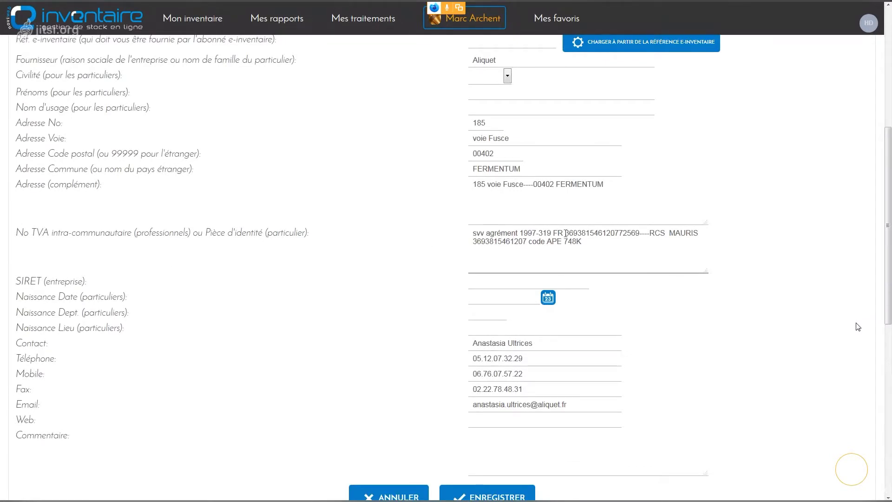
left_click_drag(566, 233, 639, 245)
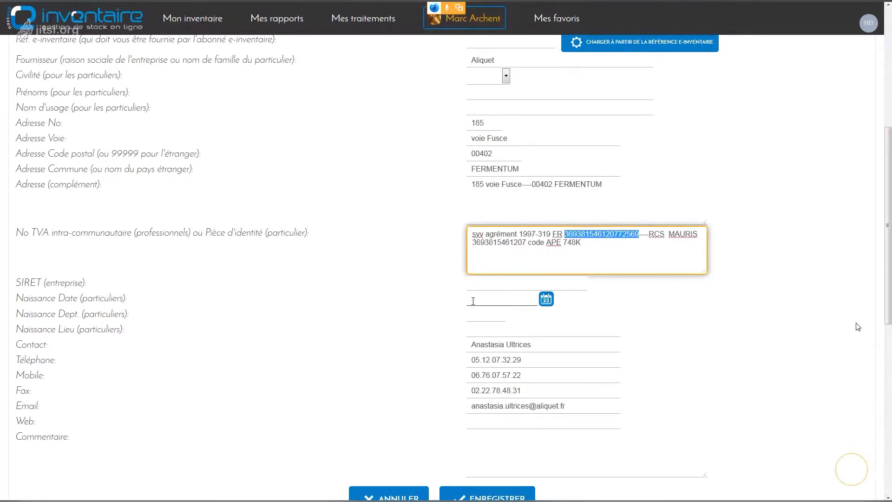
left_click(309, 355)
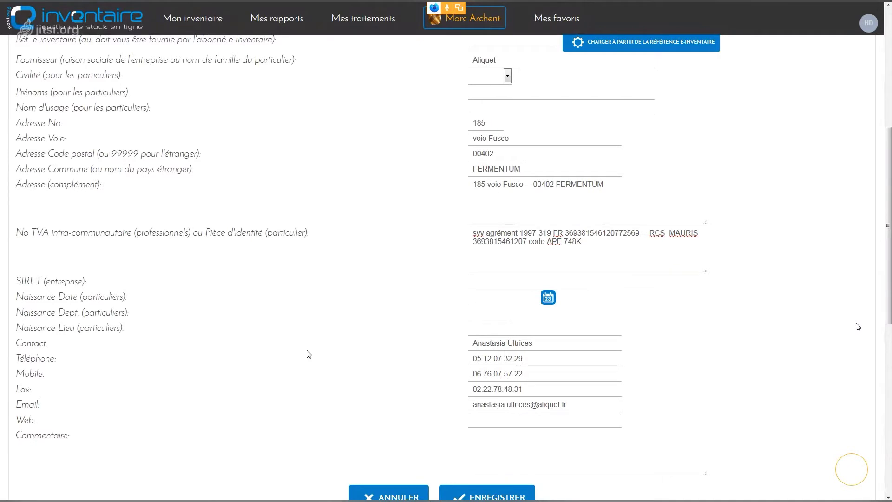
- Open the Aliquet supplier's media, examine the media types offered for a new media and cancel the addition
scroll(309, 355, "up", 4)
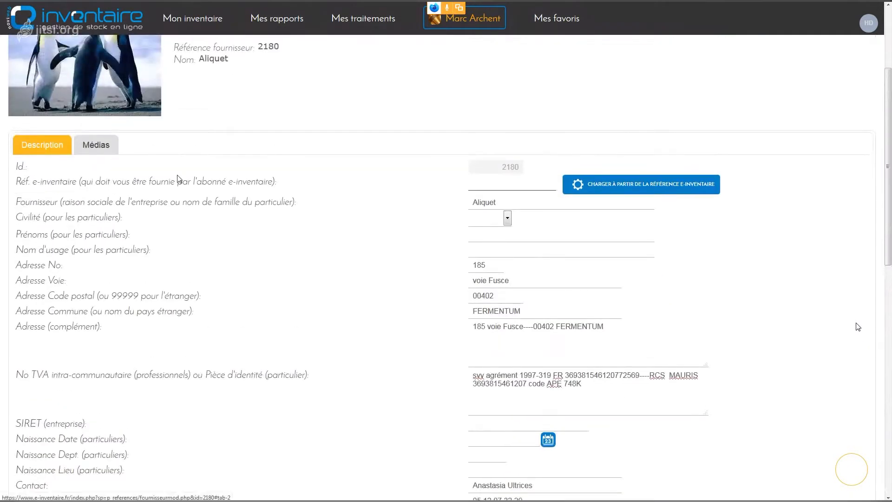
scroll(178, 182, "up", 1)
left_click(100, 239)
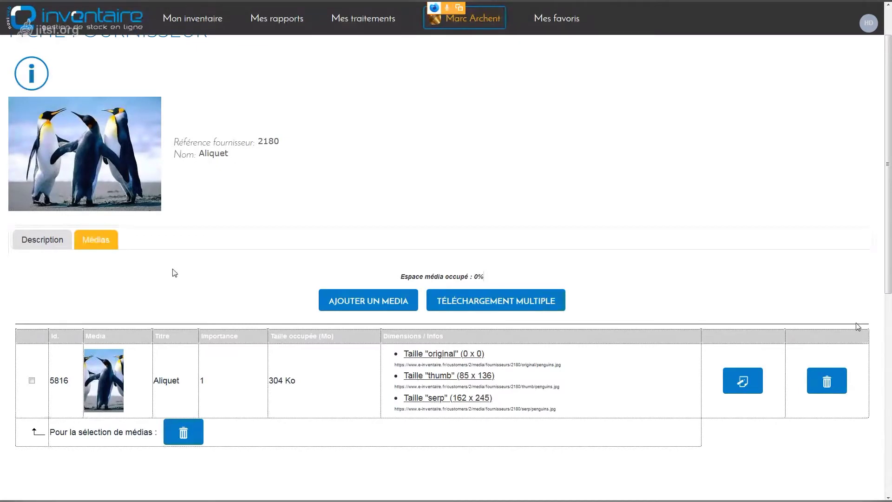
left_click(365, 305)
left_click(282, 340)
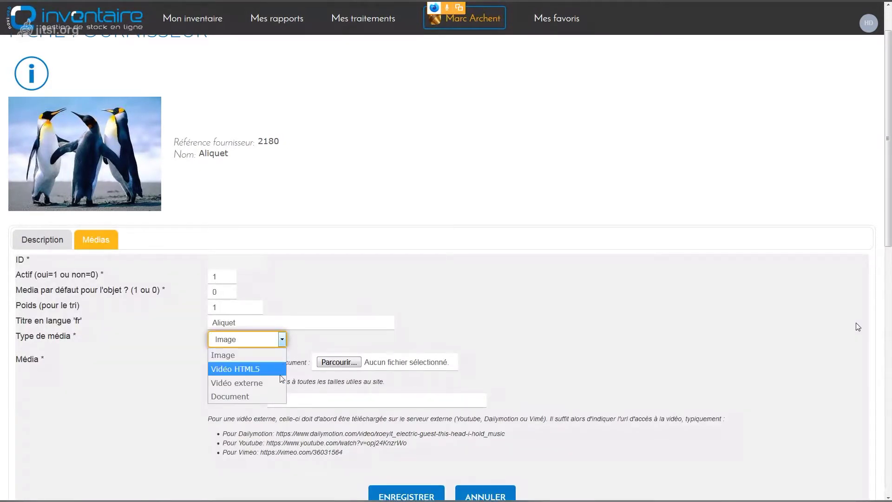
left_click(283, 344)
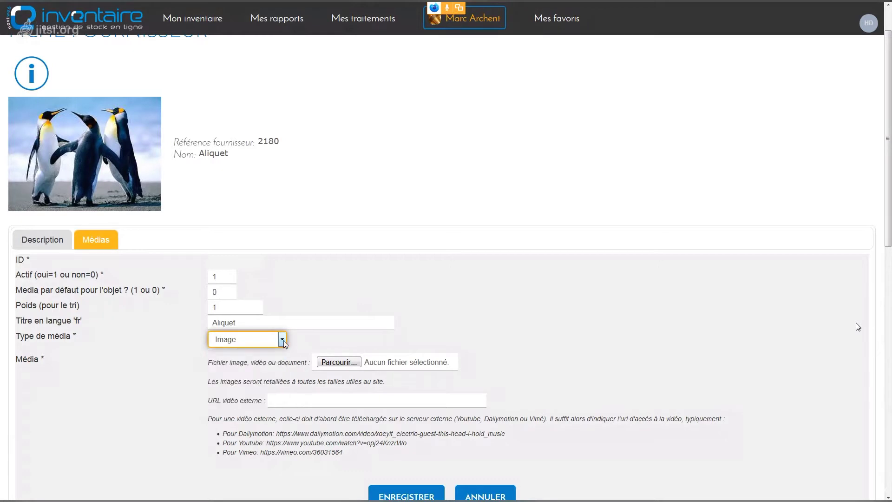
scroll(514, 372, "down", 1)
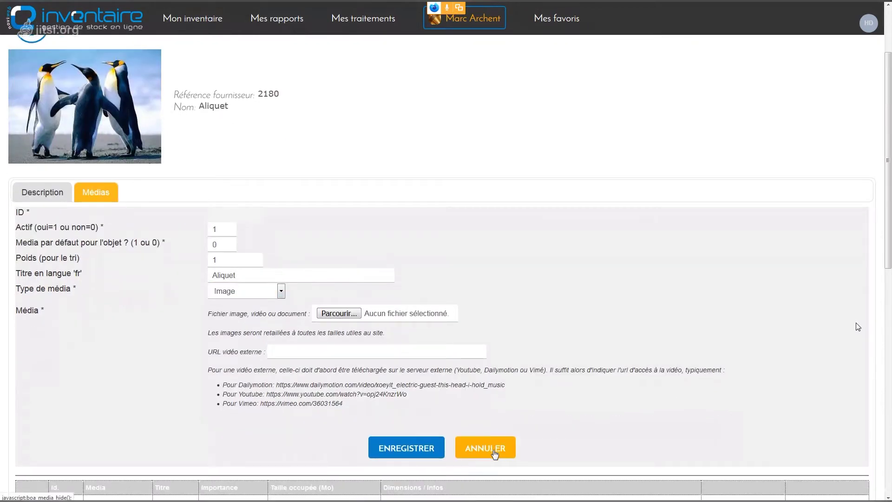
left_click(494, 454)
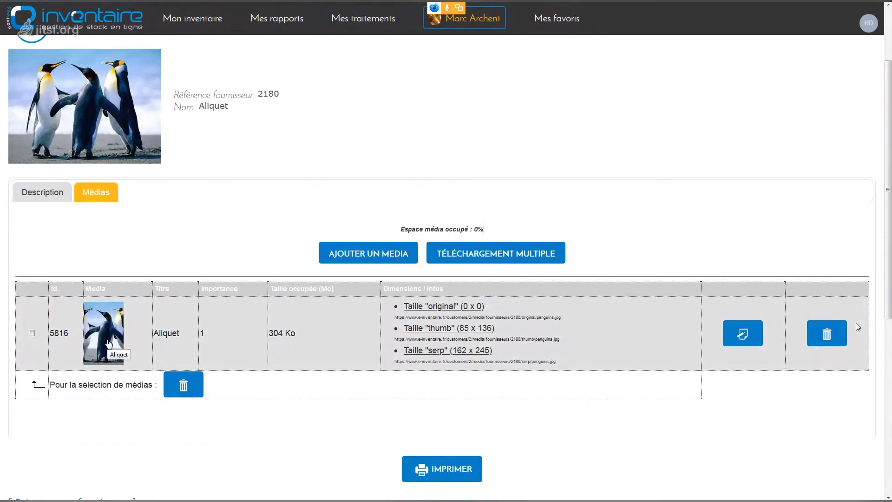
- Add the image AdobeStock_301026368.jpeg as a new media of the Aliquet supplier and save it
left_click(368, 253)
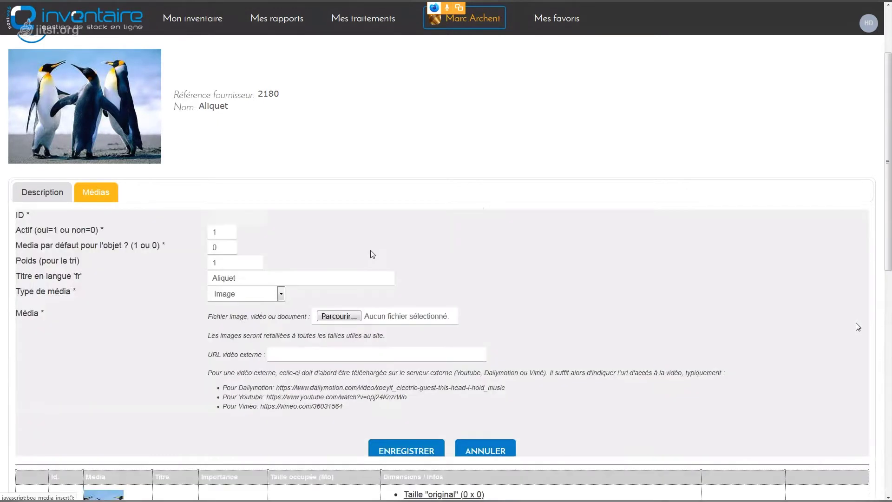
left_click(347, 316)
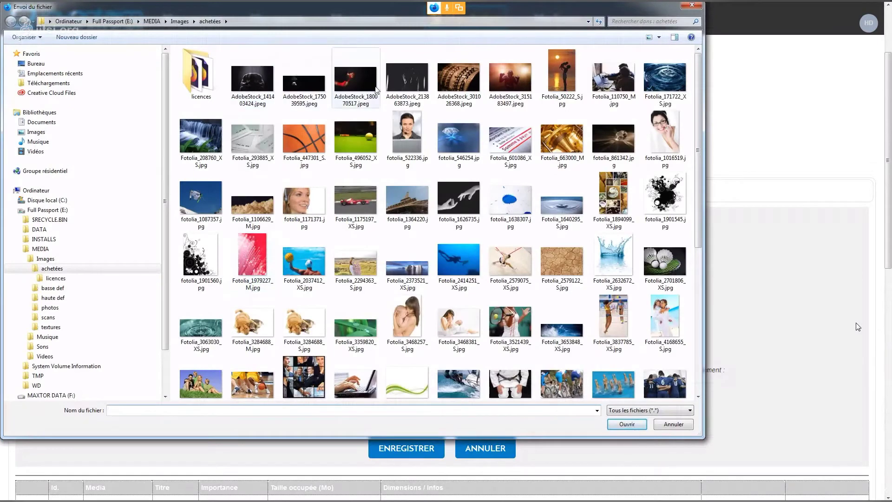
left_click(459, 82)
left_click(625, 425)
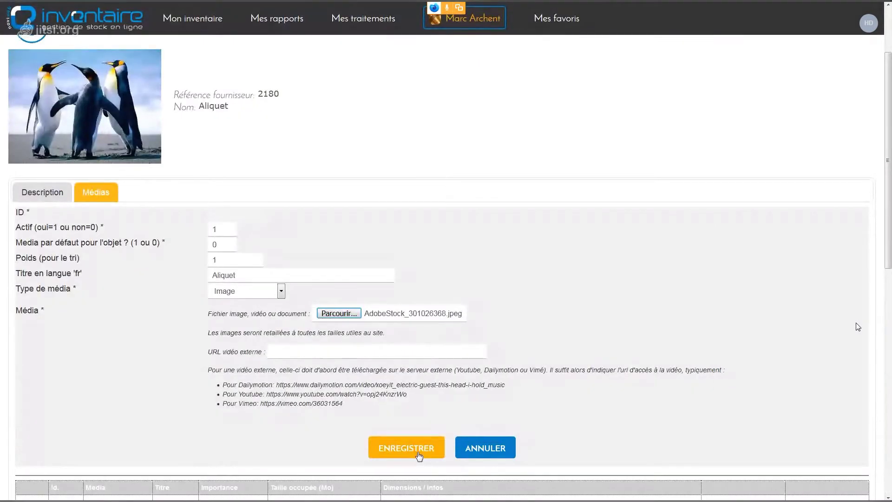
left_click(406, 447)
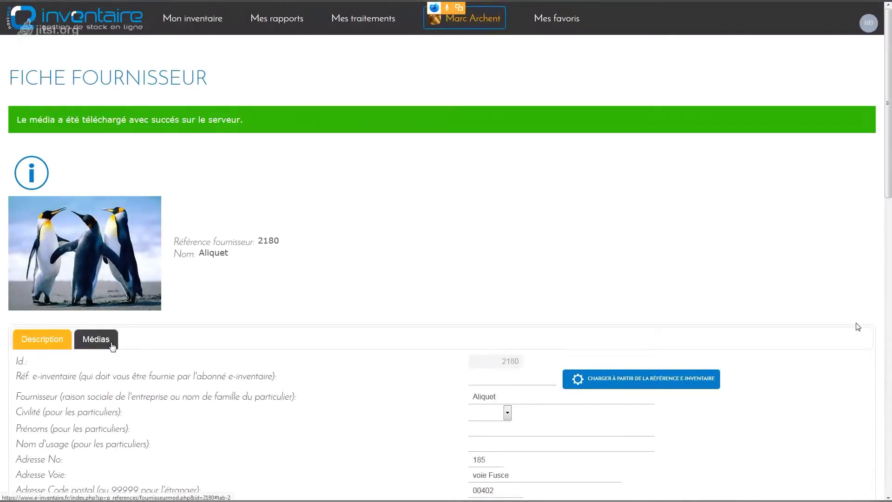
- Review the Aliquet supplier's media list, glancing at its description in between
left_click(112, 344)
scroll(112, 344, "down", 3)
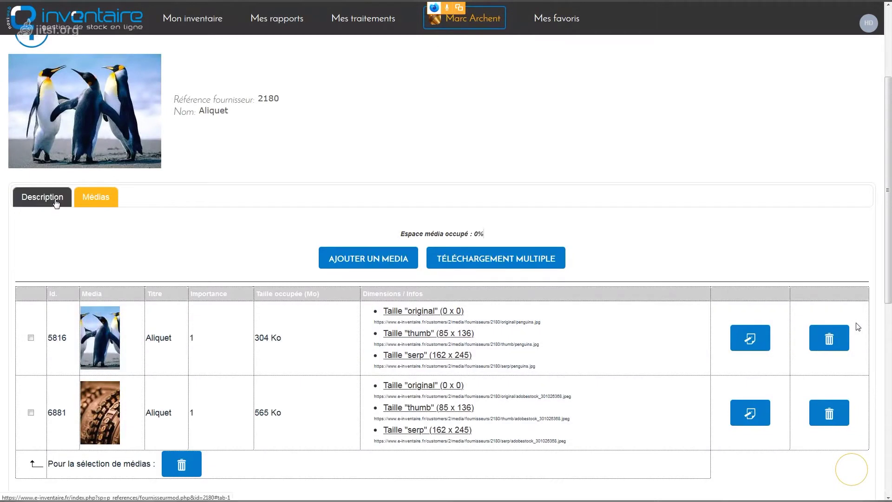
left_click(56, 203)
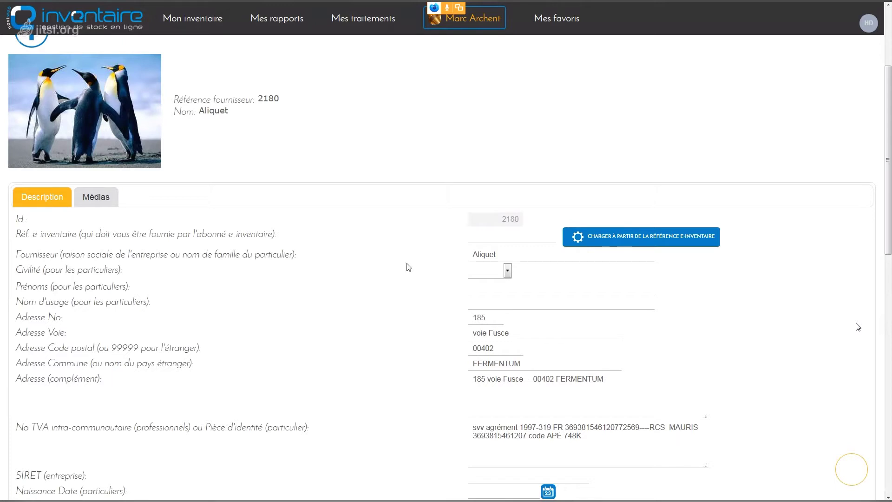
left_click(98, 201)
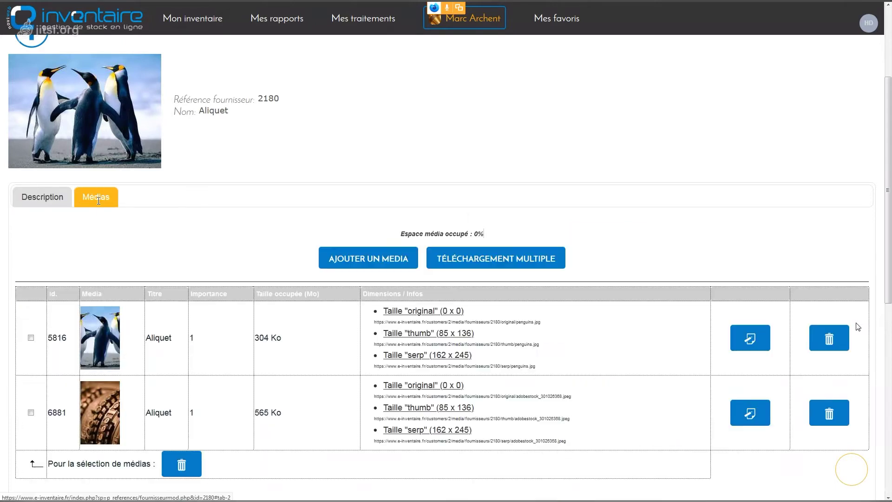
scroll(98, 201, "down", 2)
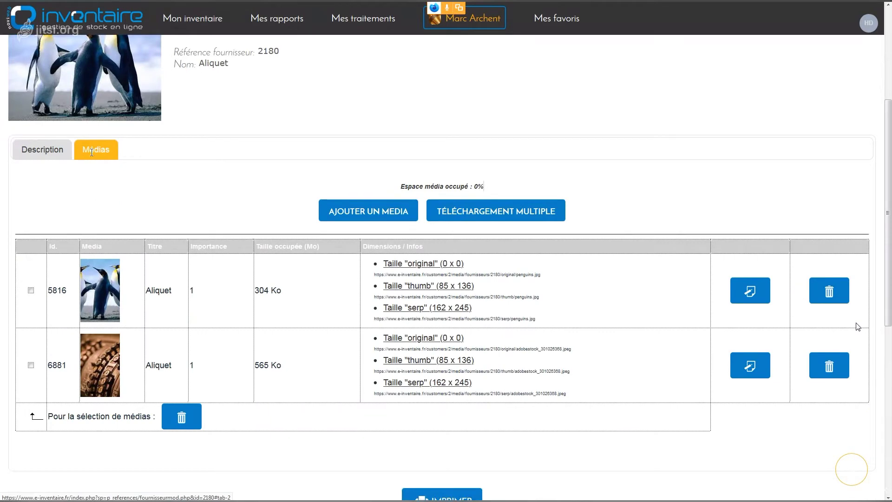
mouse_move(204, 21)
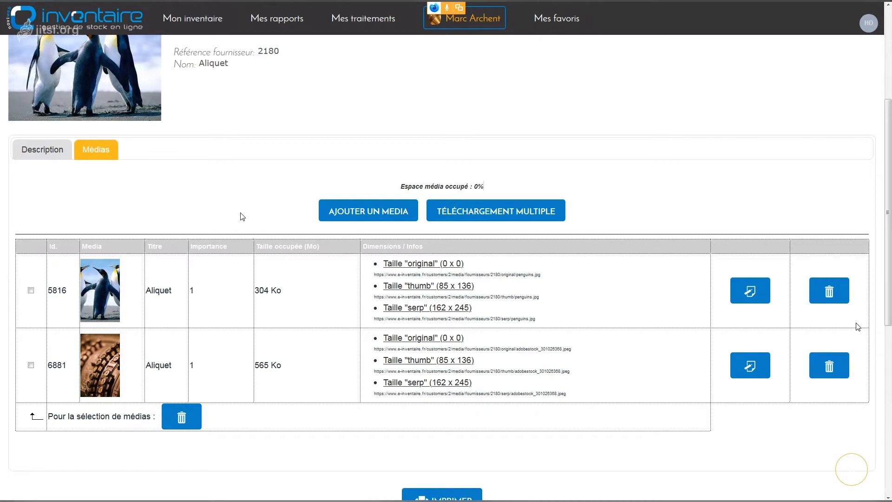
scroll(242, 216, "down", 1)
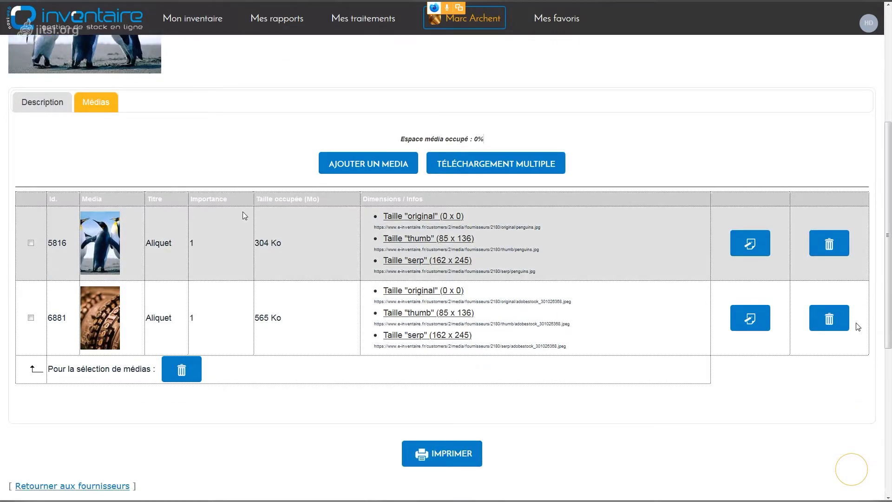
- Return from the Aliquet supplier's description to the supplier list and highlight its number of results
scroll(242, 214, "up", 2)
left_click(41, 201)
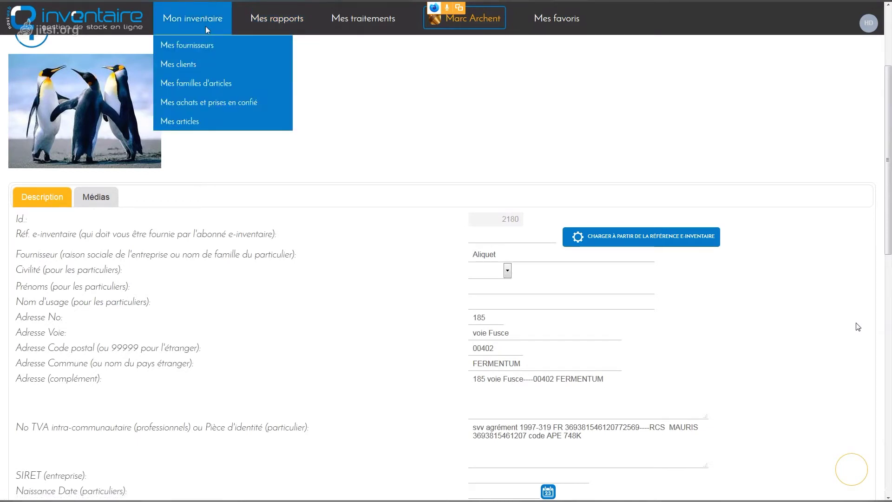
left_click(214, 52)
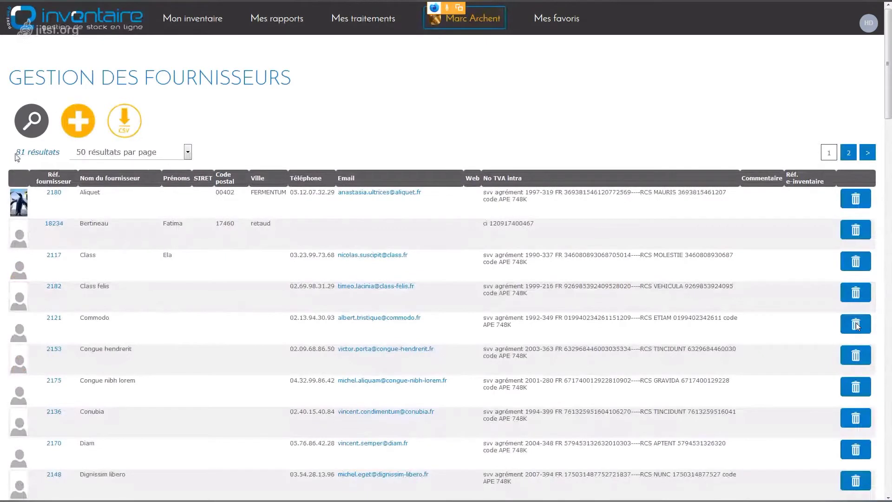
left_click_drag(15, 152, 63, 157)
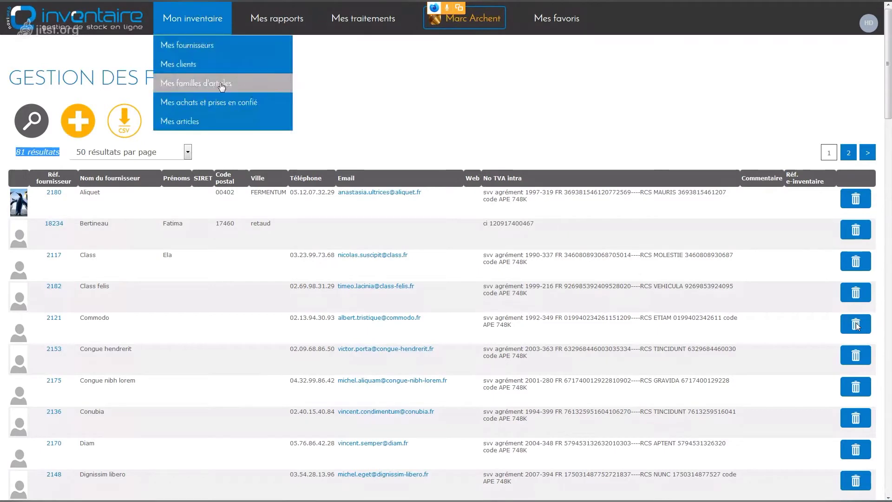
- Open the article families, examine the new family form, highlighting its declaration n°2093 field, and cancel the entry
left_click(221, 88)
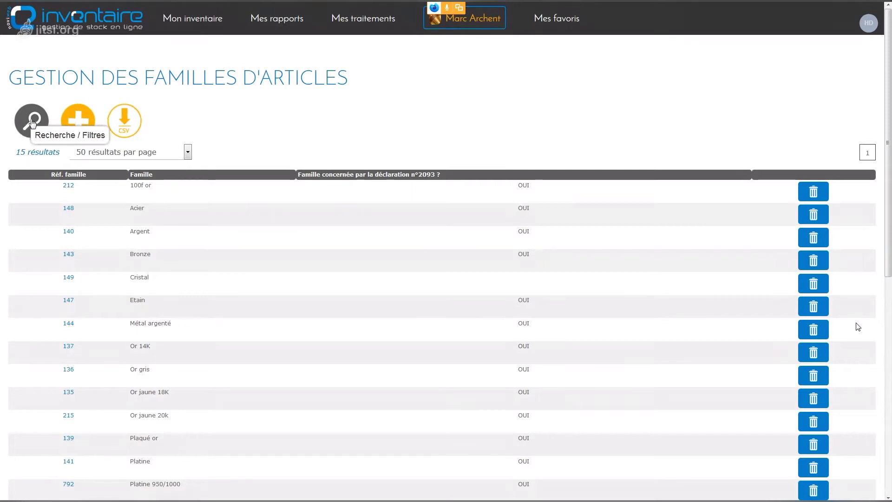
left_click(78, 120)
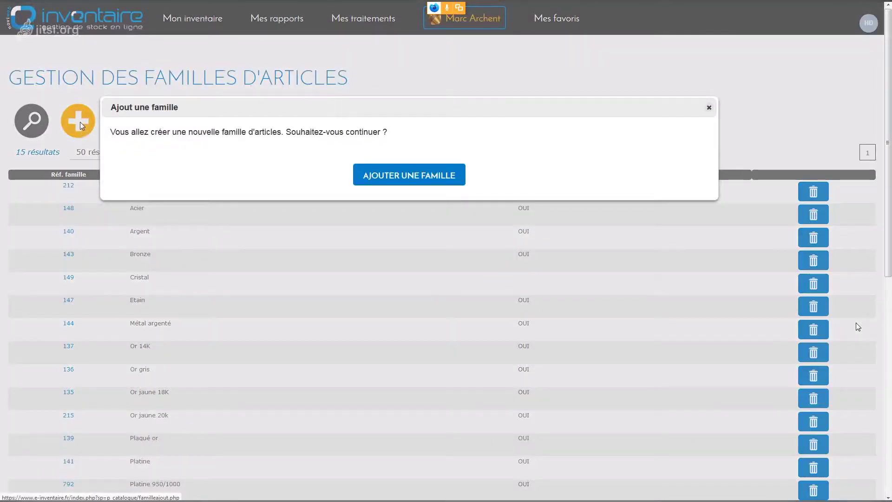
left_click(404, 175)
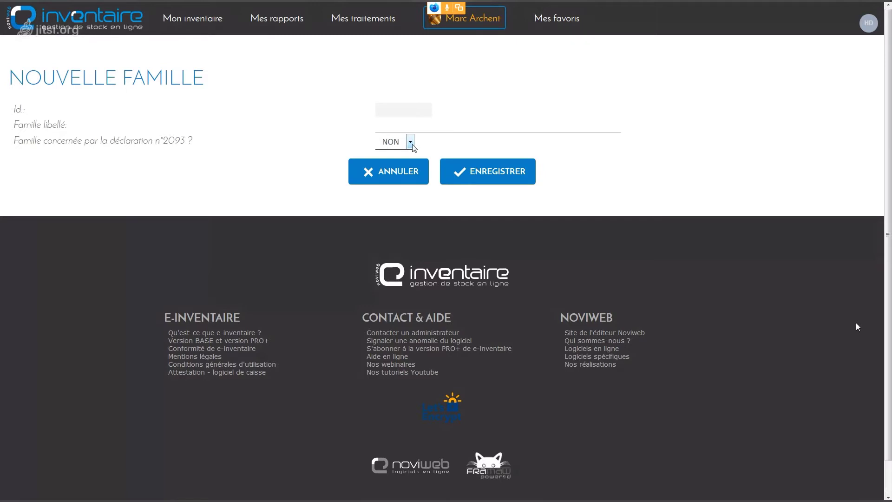
left_click_drag(128, 141, 219, 140)
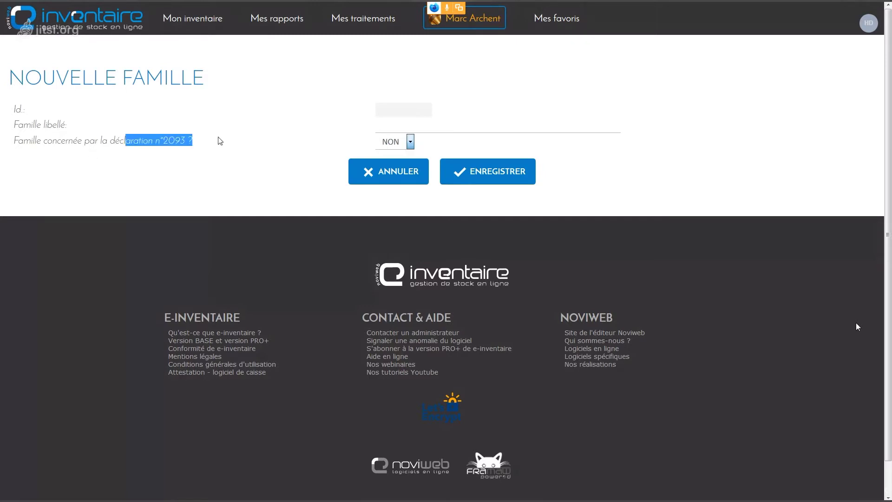
left_click(268, 180)
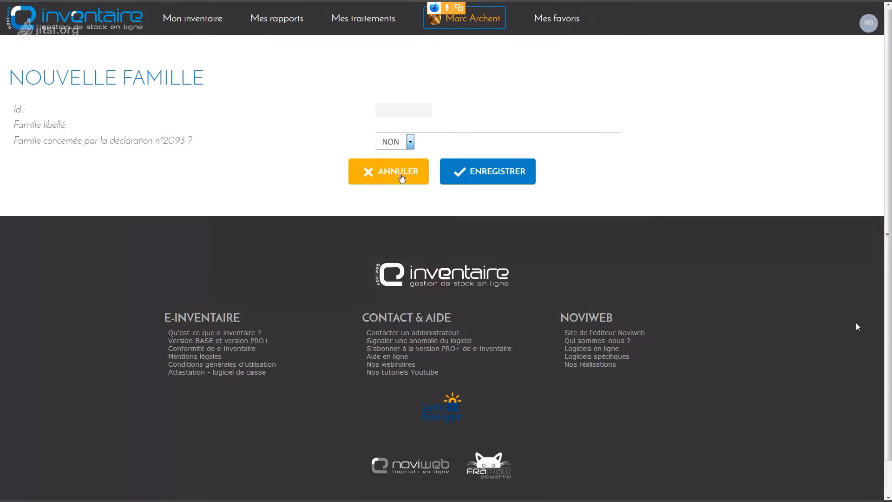
left_click(401, 177)
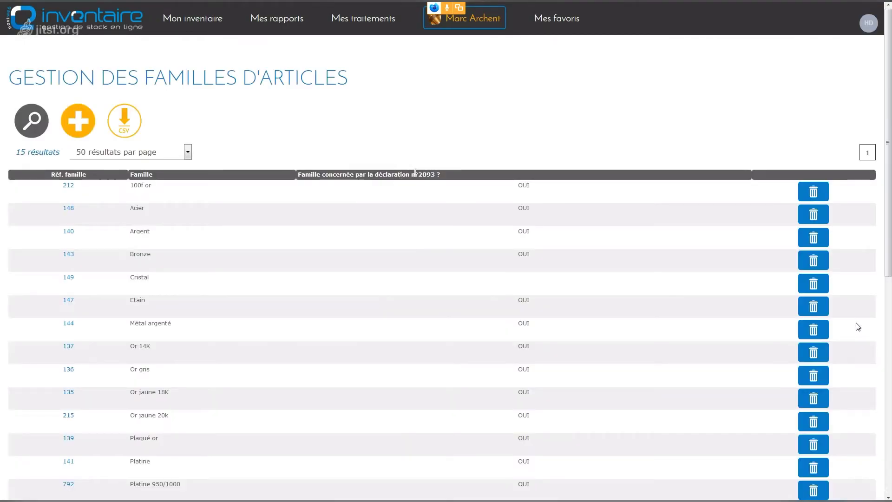
- Open the client list and highlight the word CLIENTS in its page title
mouse_move(222, 23)
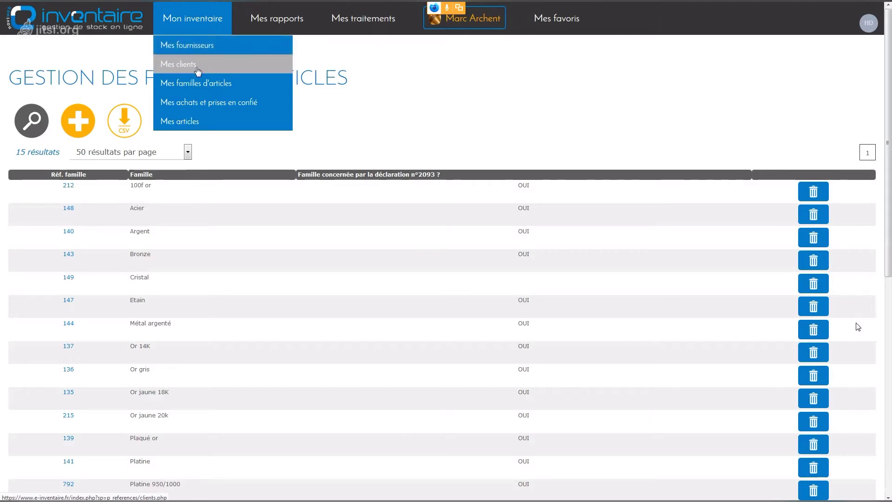
left_click(197, 65)
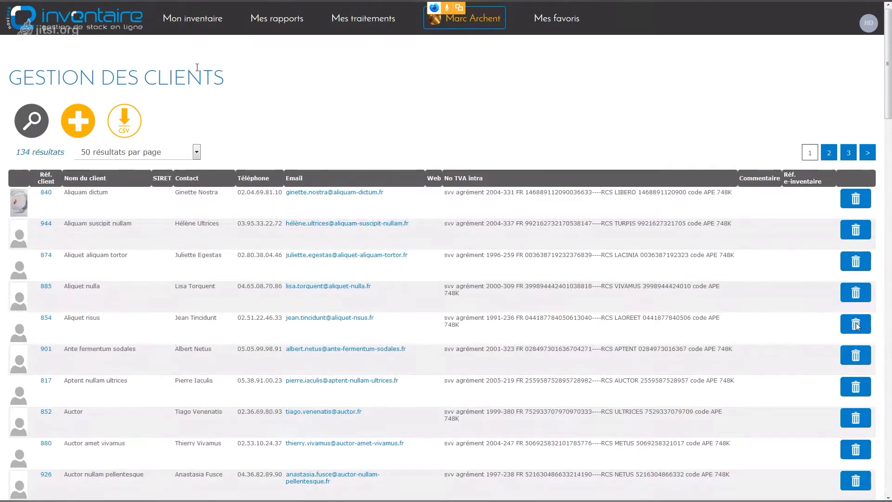
double_click(197, 69)
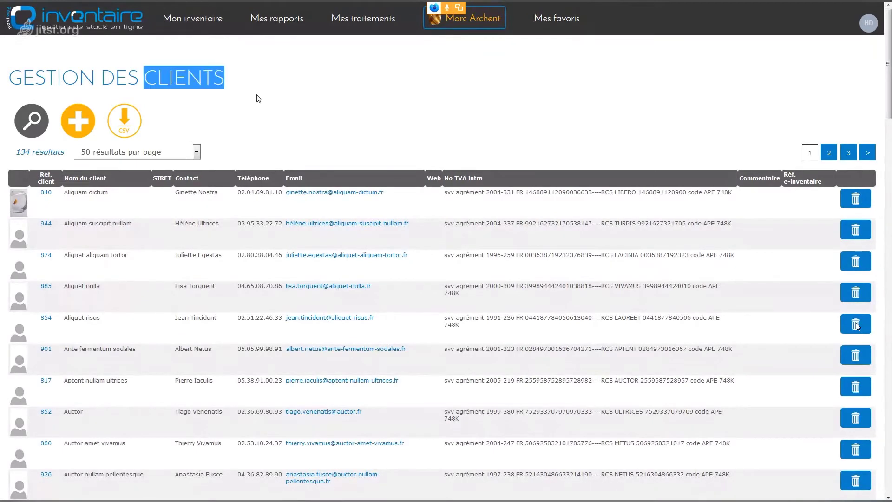
left_click(287, 97)
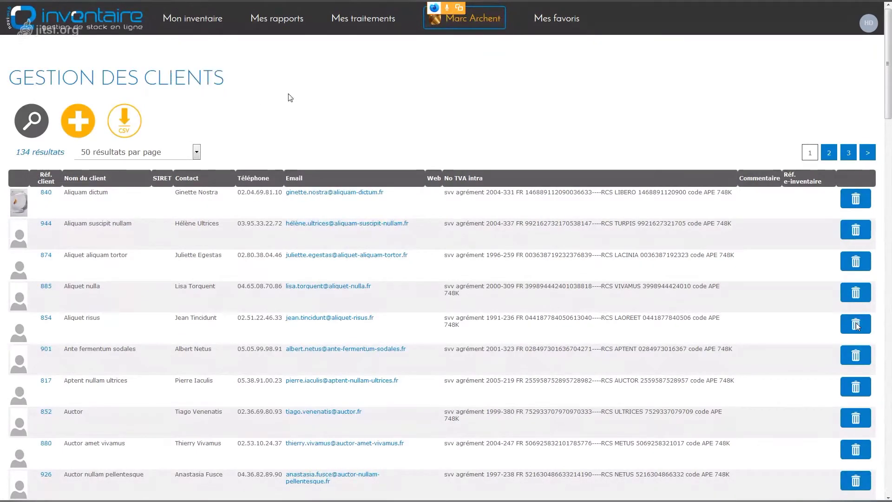
- Examine the client search filters and the prompt for adding a client, closing both without changes
left_click(42, 127)
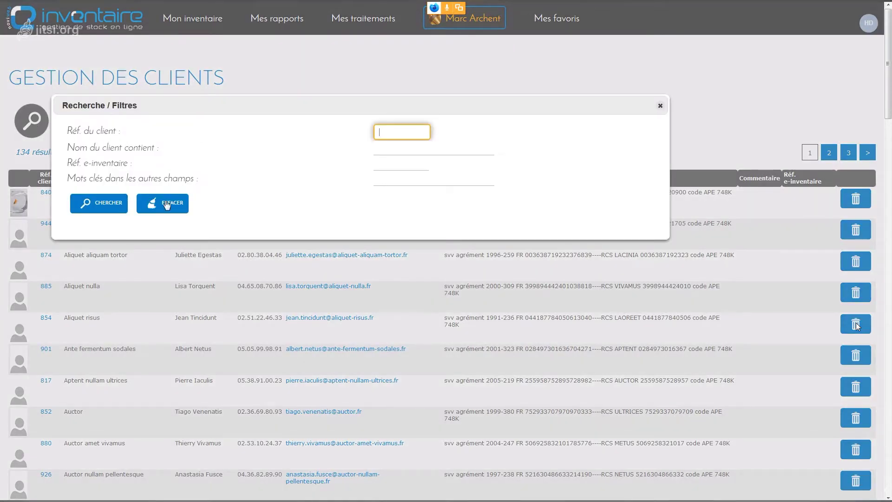
left_click(660, 107)
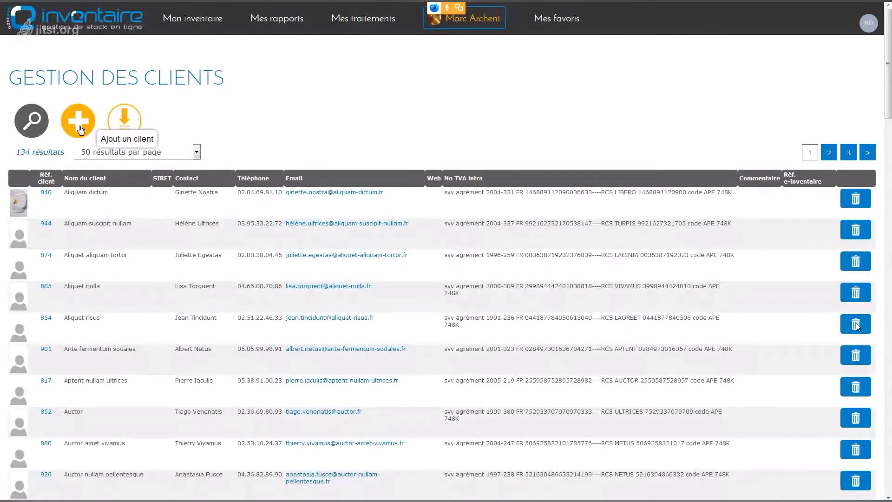
left_click(79, 127)
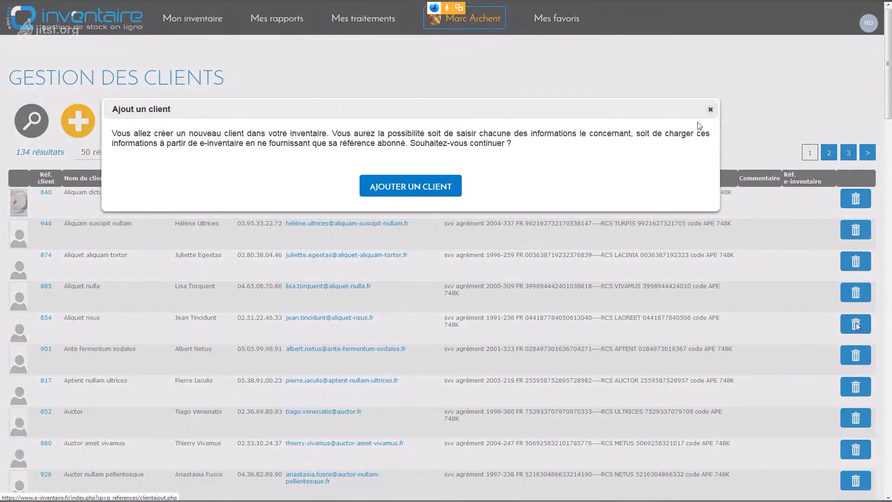
left_click(711, 109)
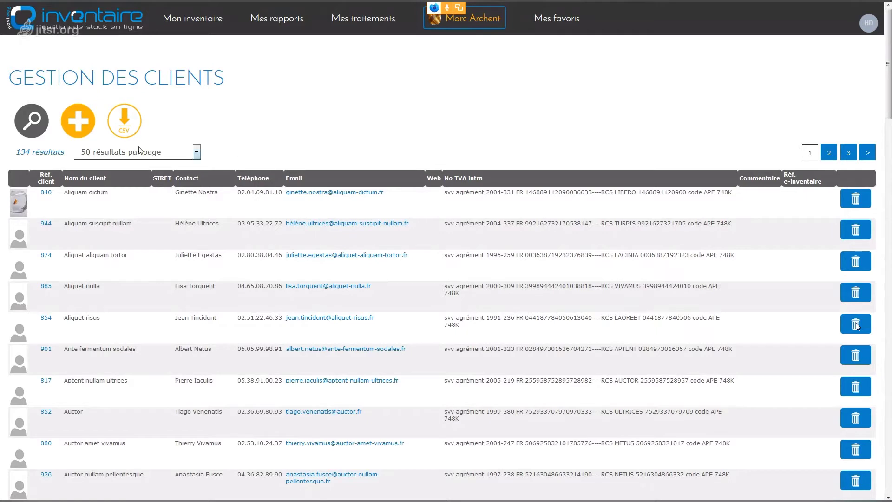
- Highlight the number of results above the client list and clear the highlight
left_click_drag(17, 151, 126, 158)
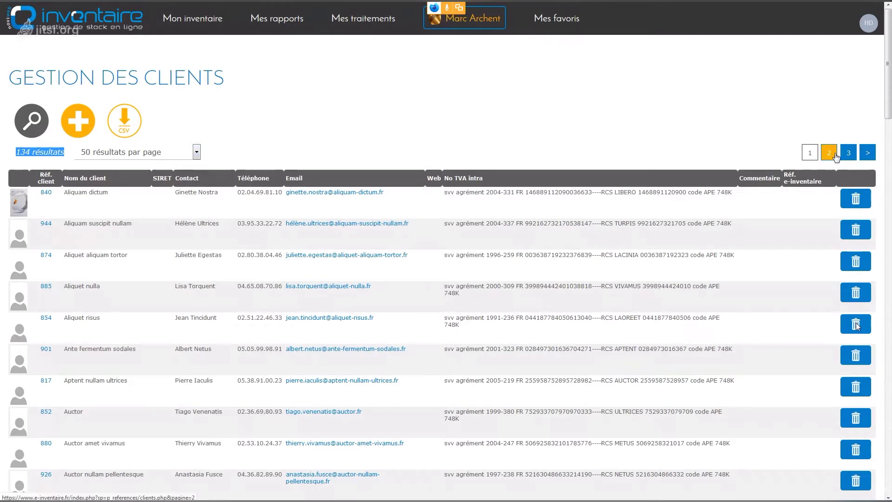
left_click(643, 127)
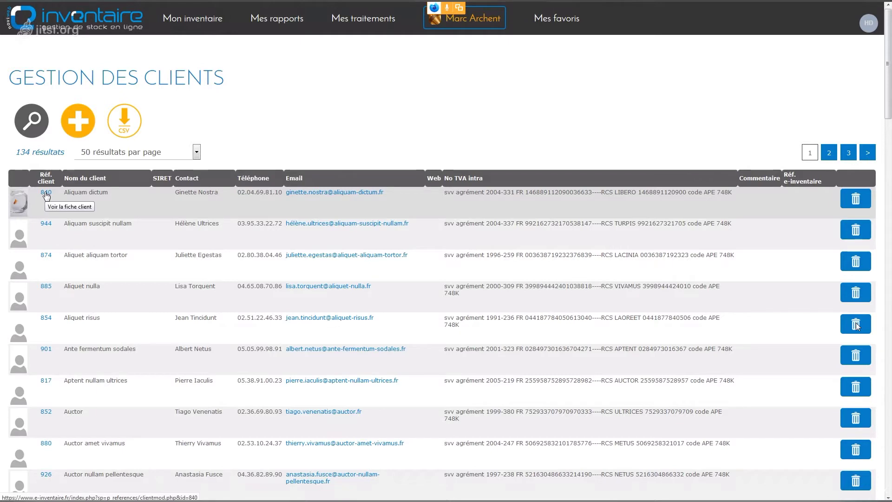
- Open the record of client Aliquam dictum, view its media and description, and return to the client list without saving
left_click(46, 193)
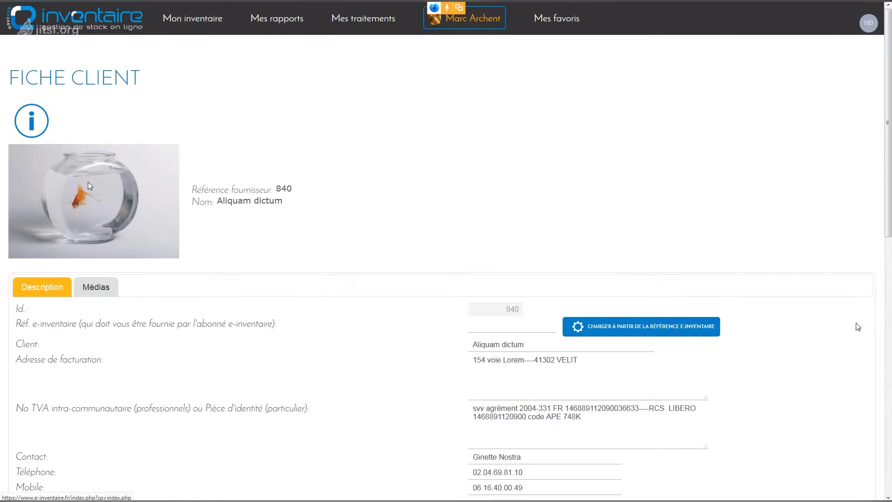
left_click(112, 290)
scroll(116, 293, "down", 2)
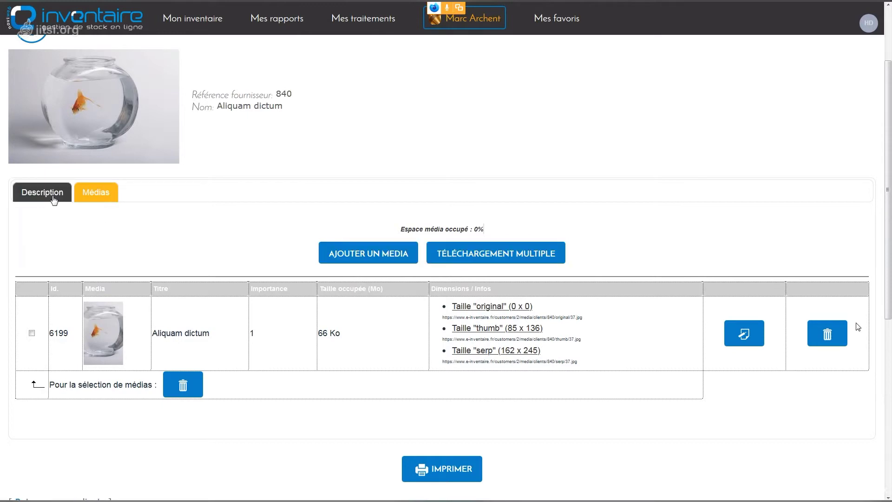
left_click(53, 195)
scroll(53, 195, "down", 1)
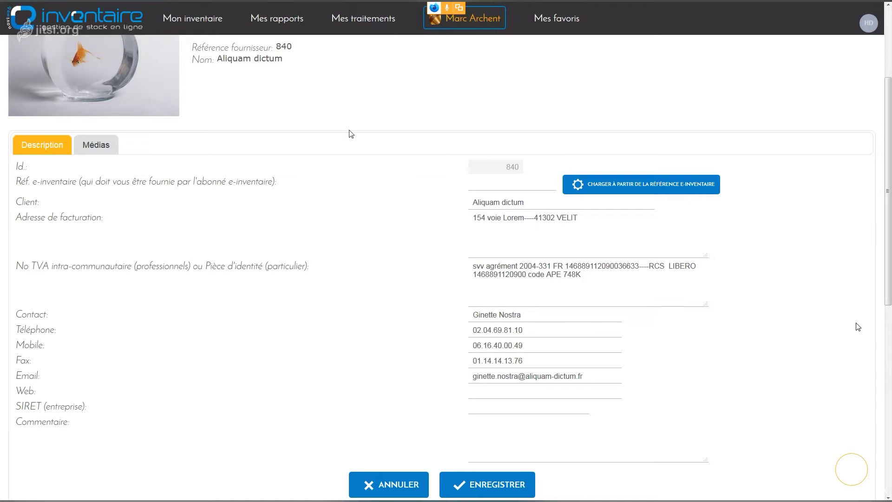
left_click(405, 485)
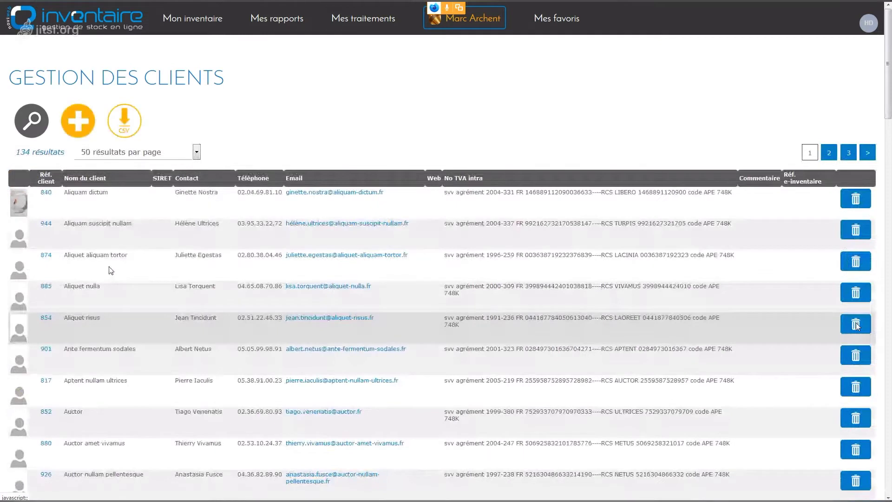
- Highlight the number of results above the client list, and open the list of purchases and consignments
left_click_drag(16, 154, 65, 154)
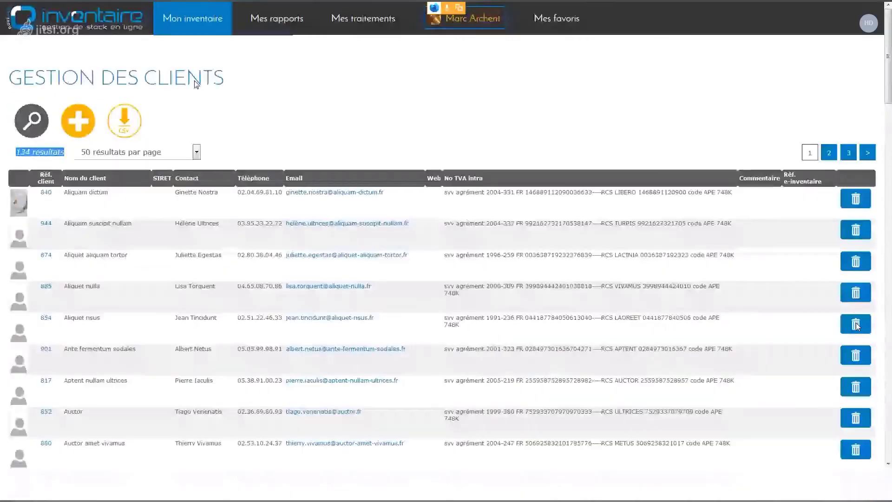
mouse_move(203, 22)
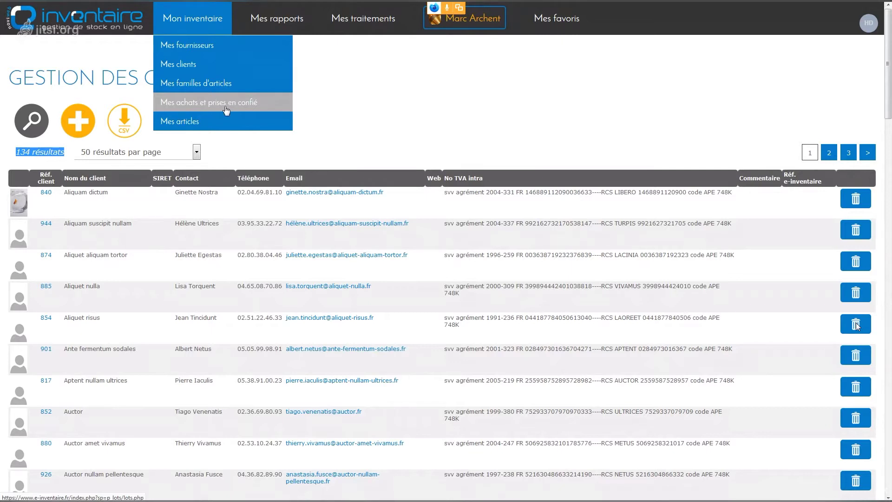
left_click(226, 108)
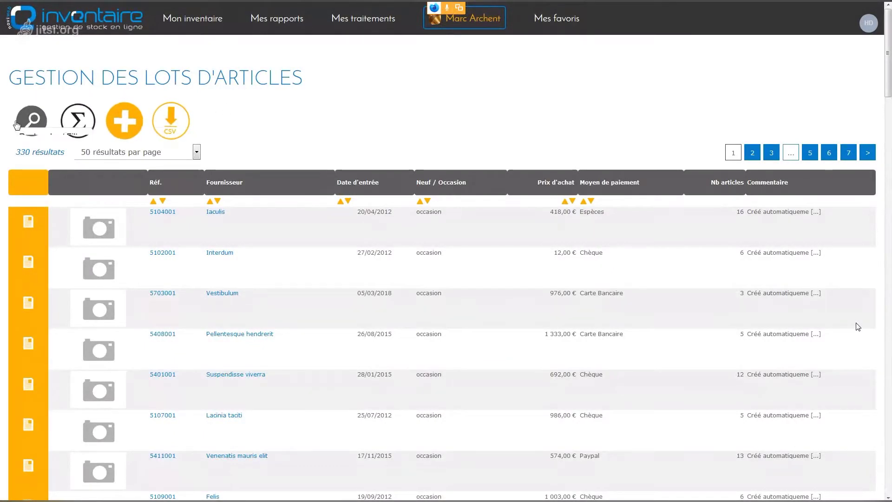
- Highlight the number of results above the lot list, clear the highlight, and look through the listed lots
left_click_drag(13, 153, 69, 159)
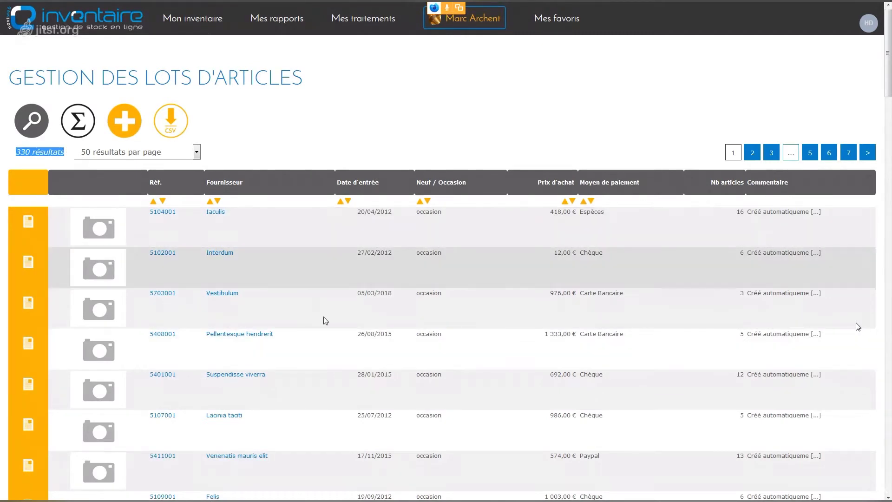
left_click(821, 154)
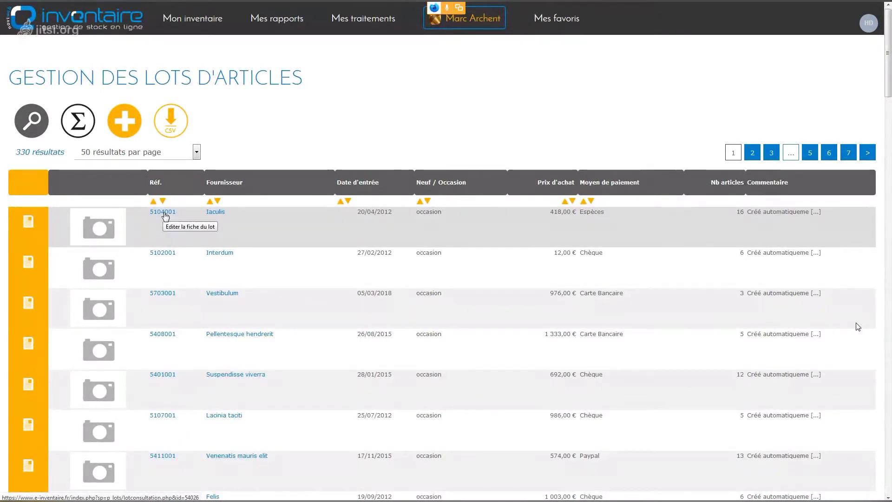
scroll(489, 250, "down", 3)
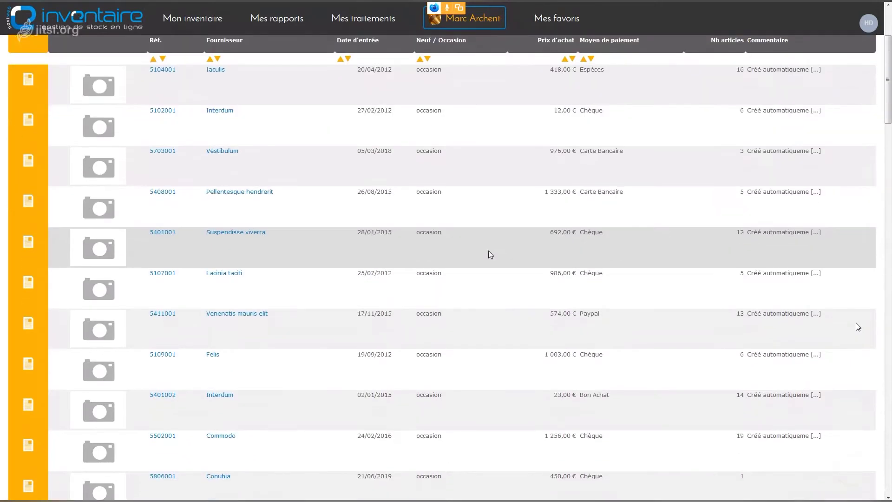
scroll(488, 250, "up", 2)
scroll(489, 255, "up", 1)
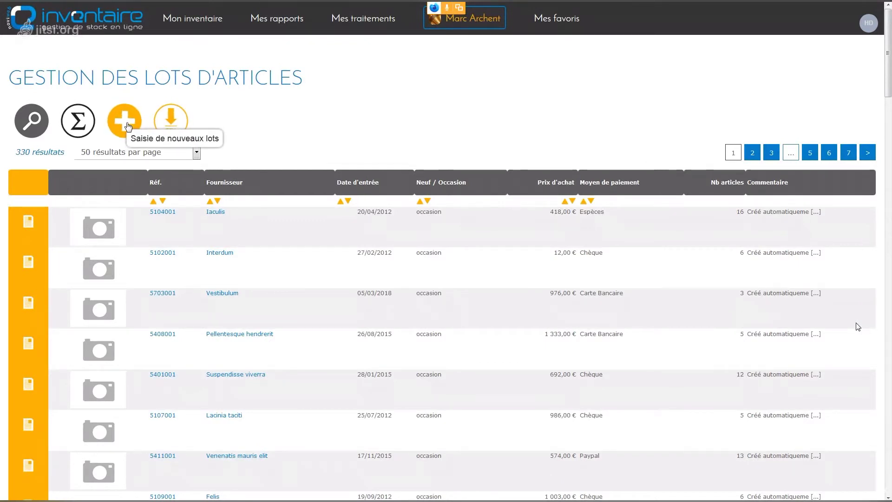
- Begin entering a new lot in the entry-in-progress area and place the cursor in the new supplier field
left_click(127, 125)
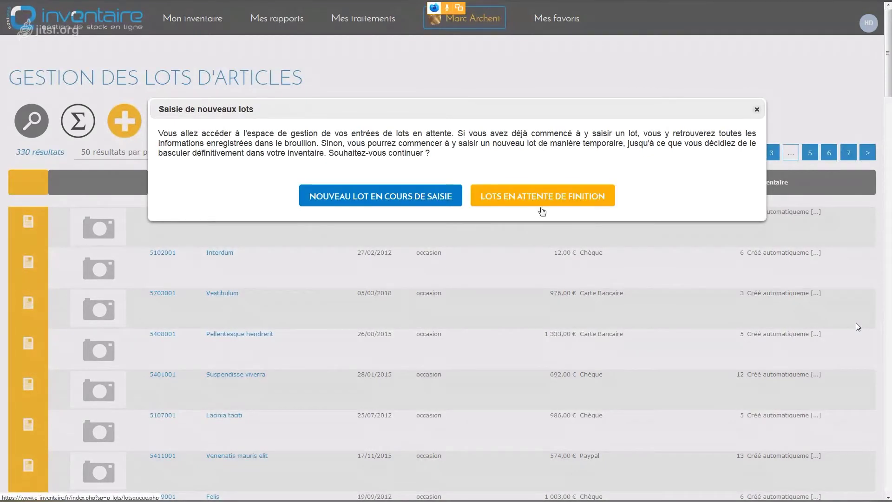
left_click(377, 199)
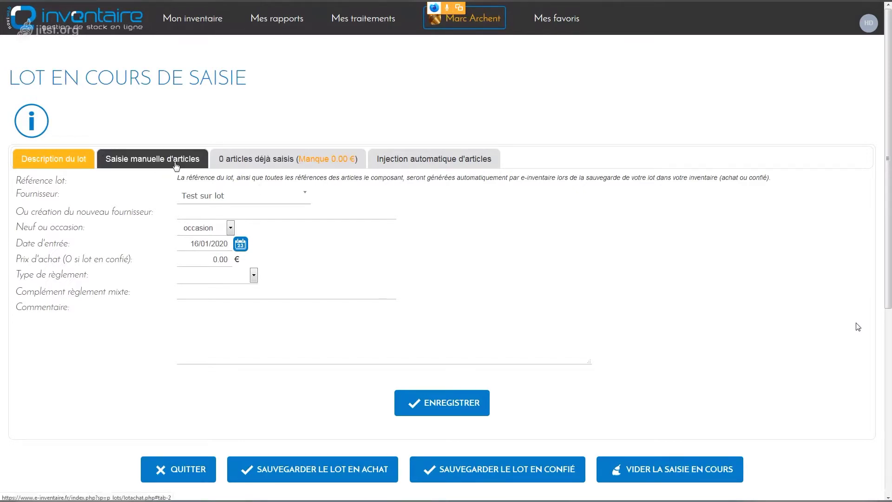
left_click(185, 215)
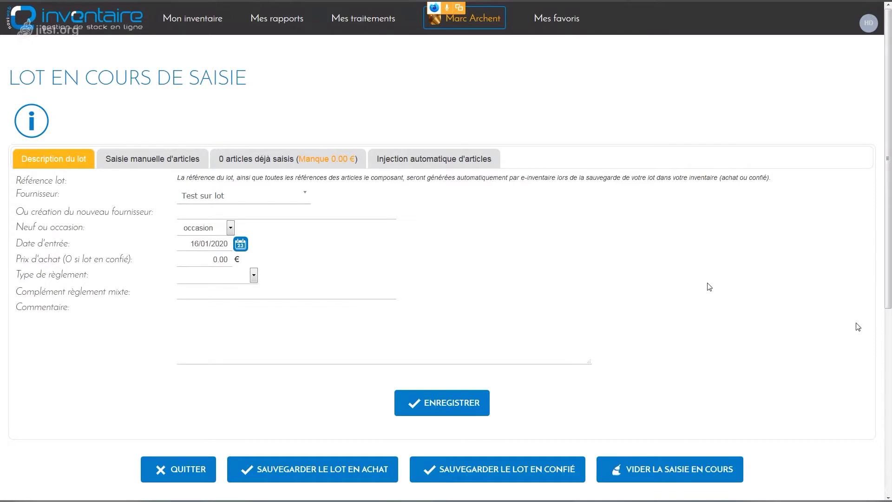
- Choose Pellentesque as the lot's supplier and check the new-or-used options, leaving occasion selected
left_click(279, 204)
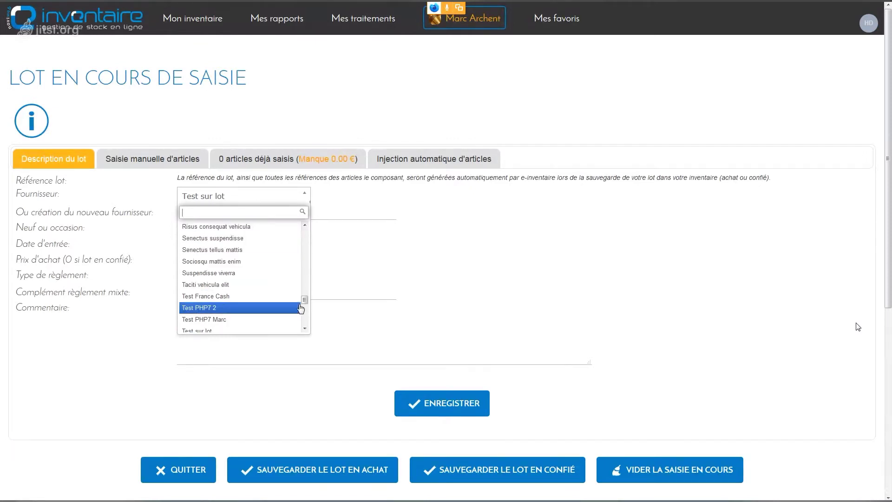
scroll(301, 298, "up", 2)
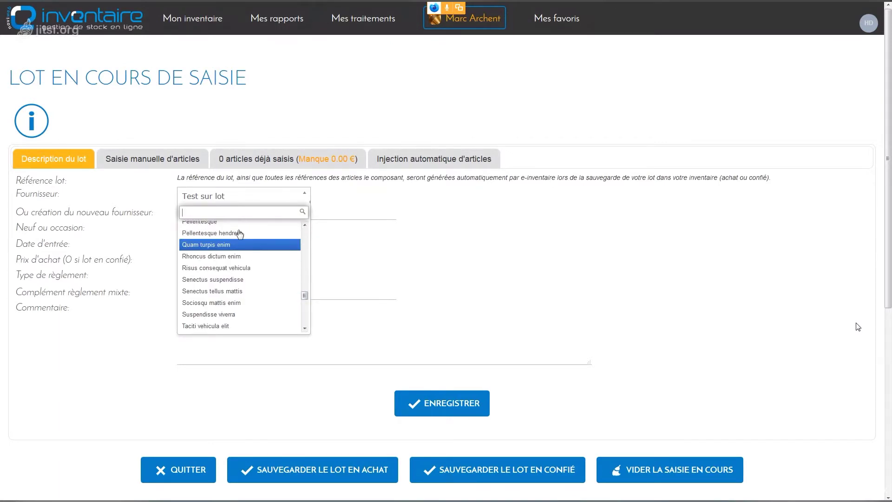
mouse_move(195, 25)
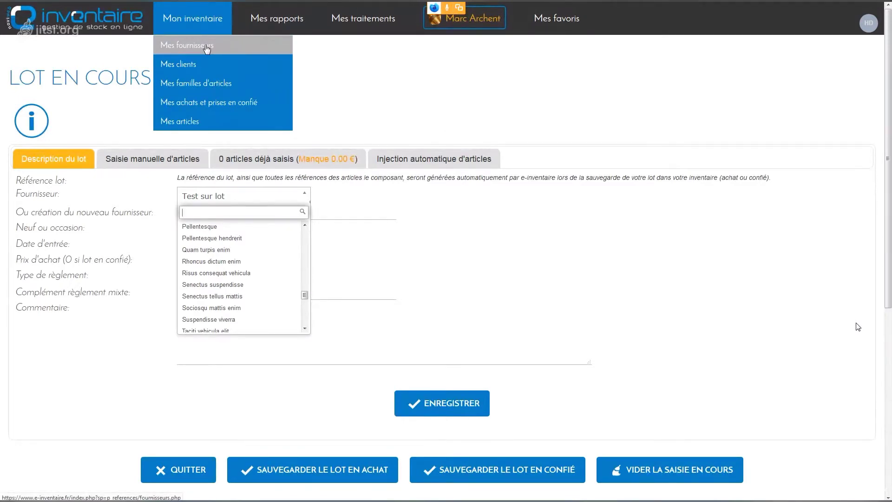
left_click(207, 229)
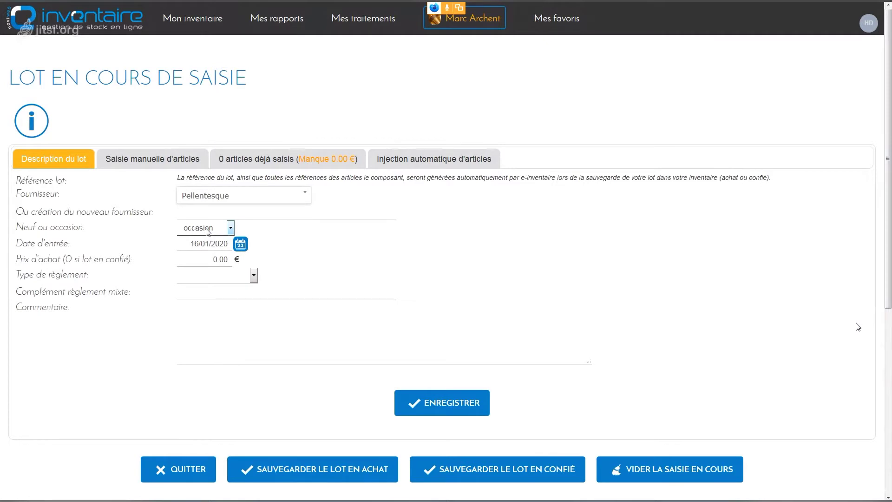
left_click(231, 230)
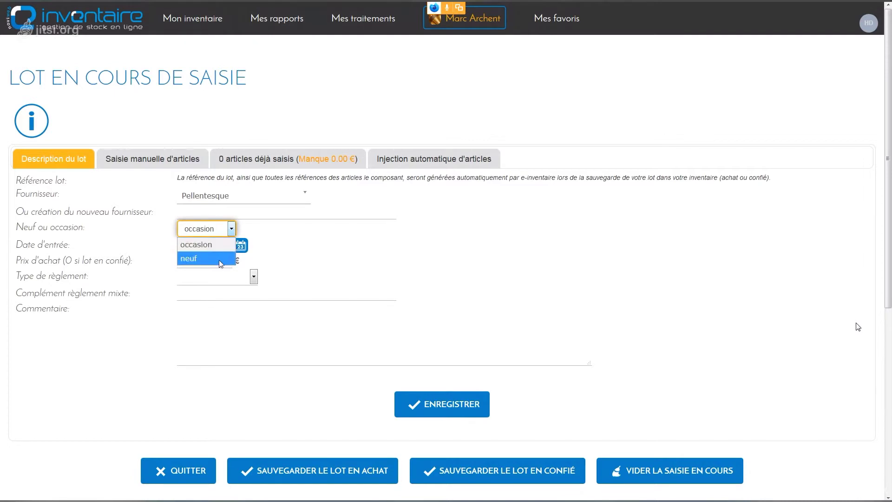
left_click(231, 230)
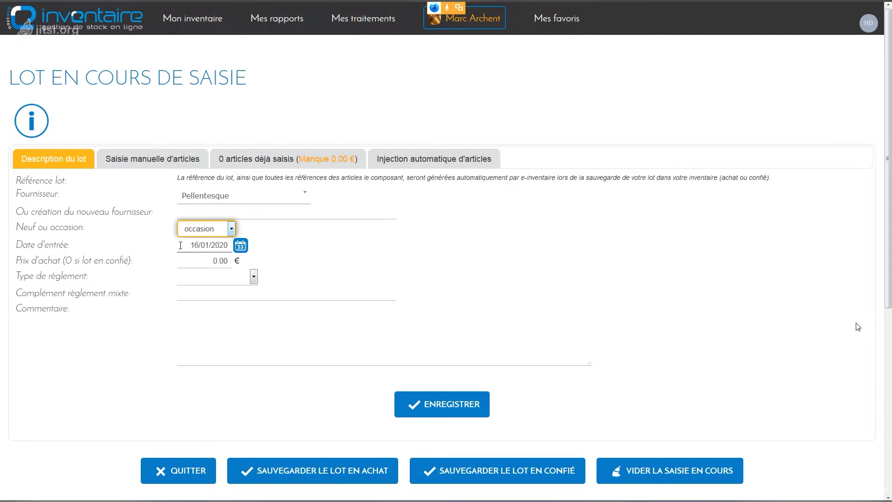
- Set the lot's entry date to 11/06/2020 using the calendar
left_click(241, 247)
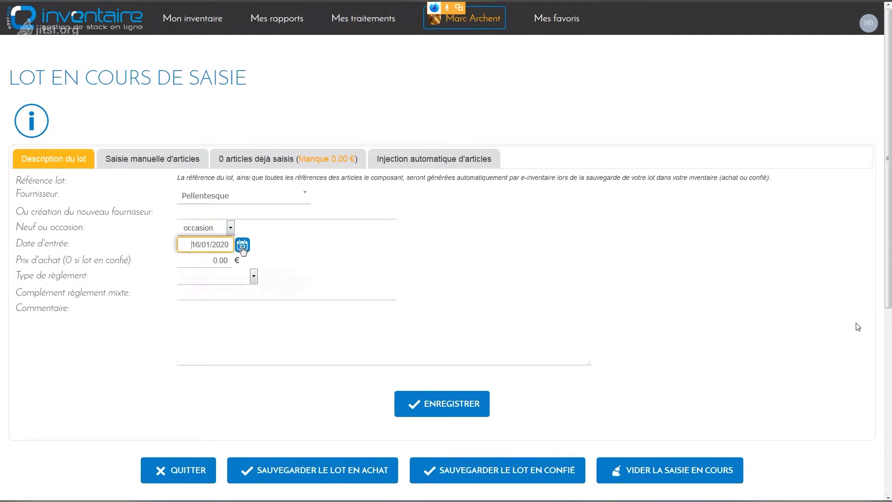
left_click(272, 315)
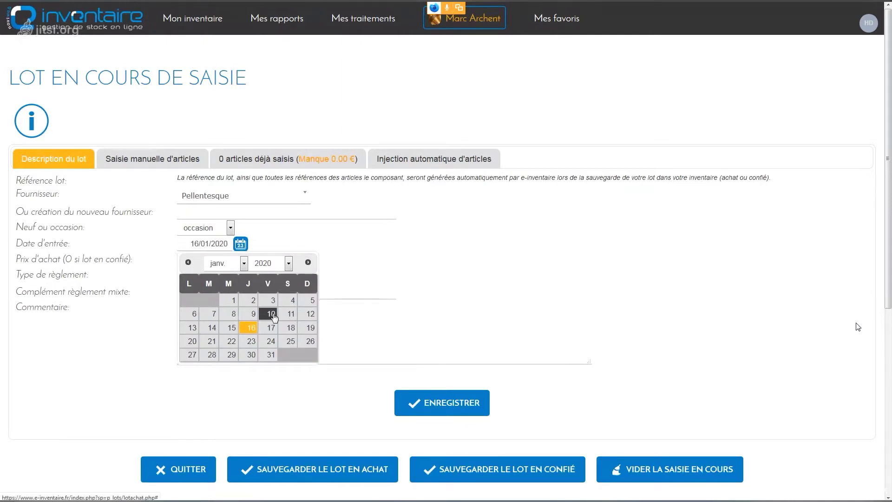
left_click(241, 248)
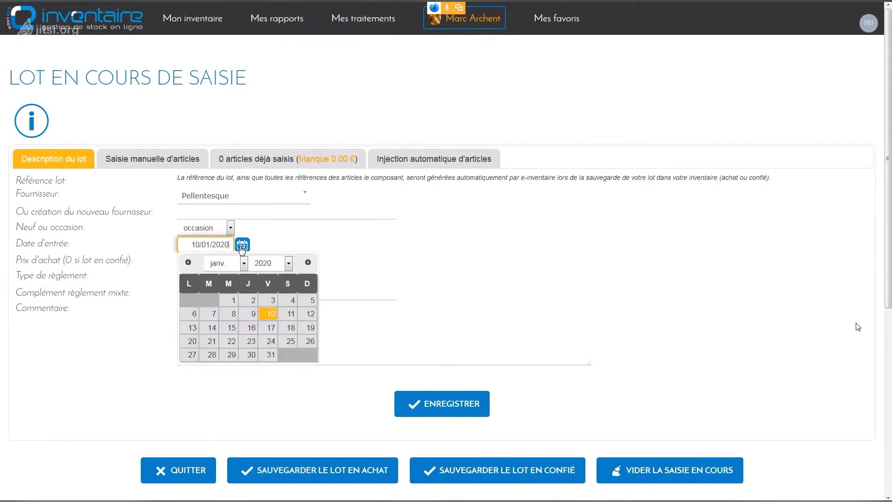
left_click(246, 264)
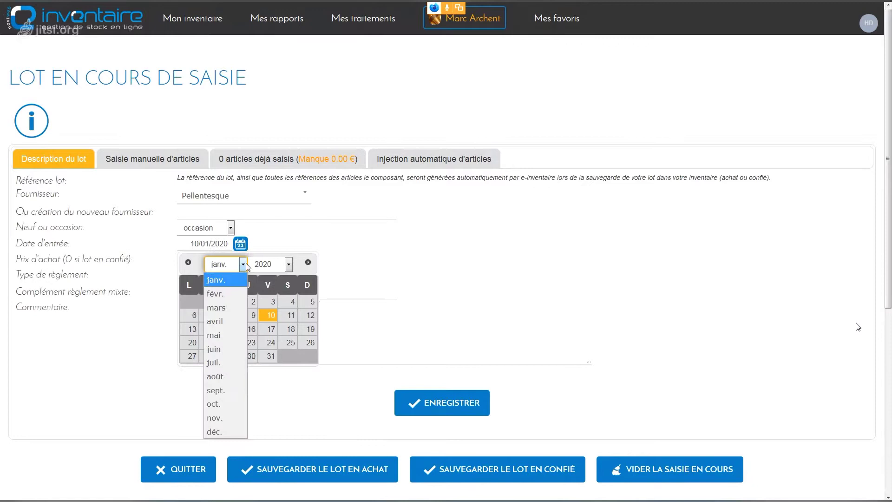
left_click(232, 348)
left_click(250, 314)
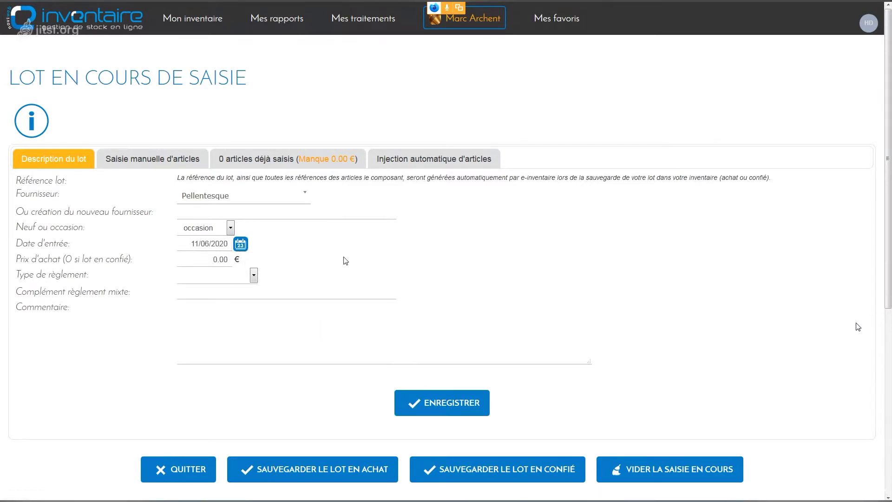
- Set the lot's purchase price to 250 € and payment type to Chèque, and save the lot description
left_click(218, 260)
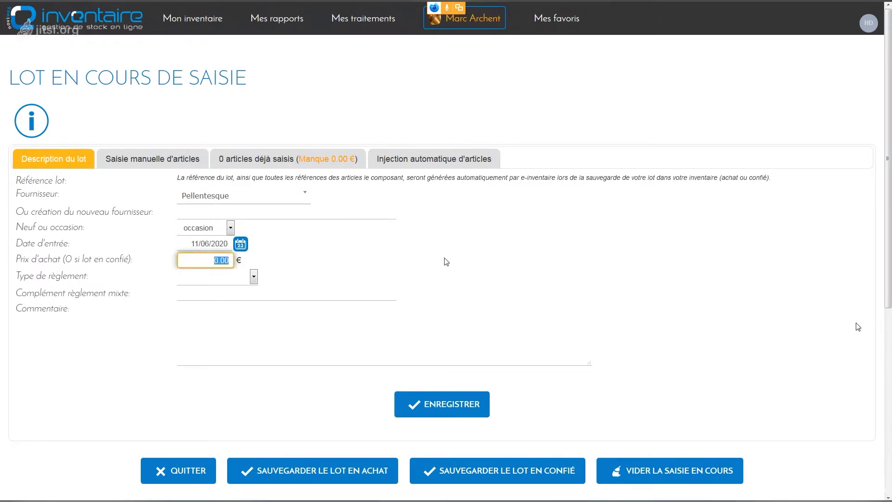
type("250")
left_click(254, 277)
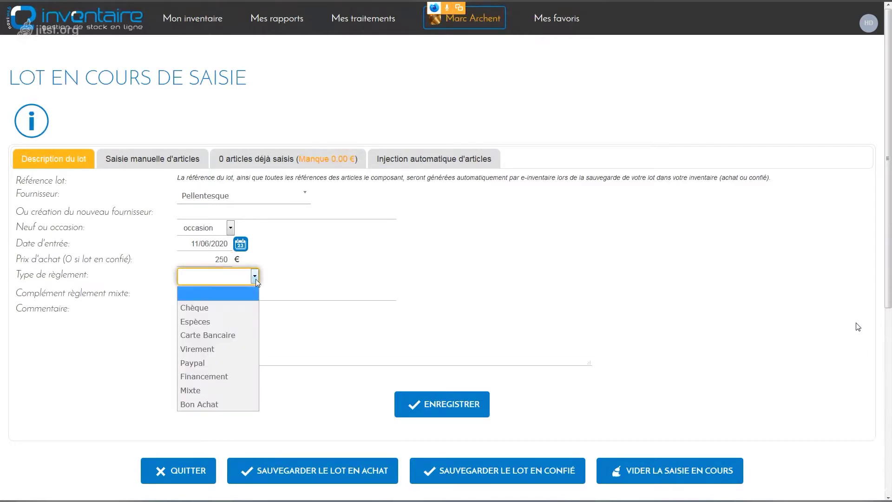
left_click(242, 309)
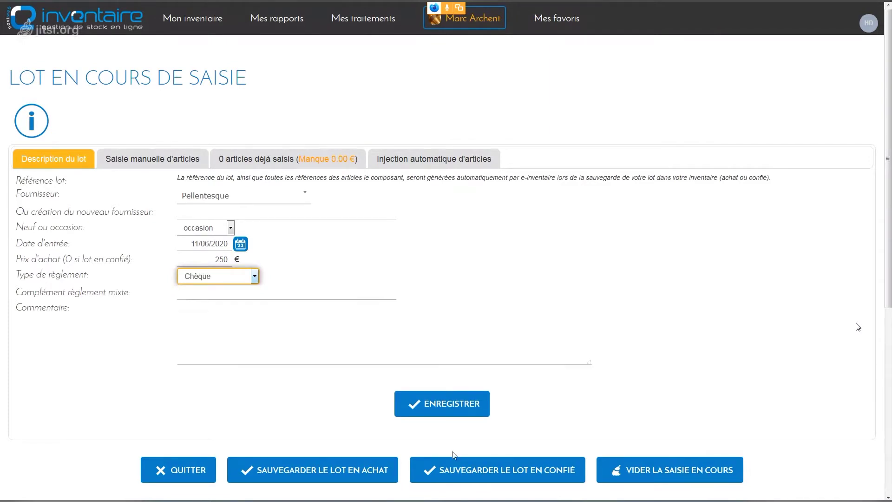
left_click(458, 407)
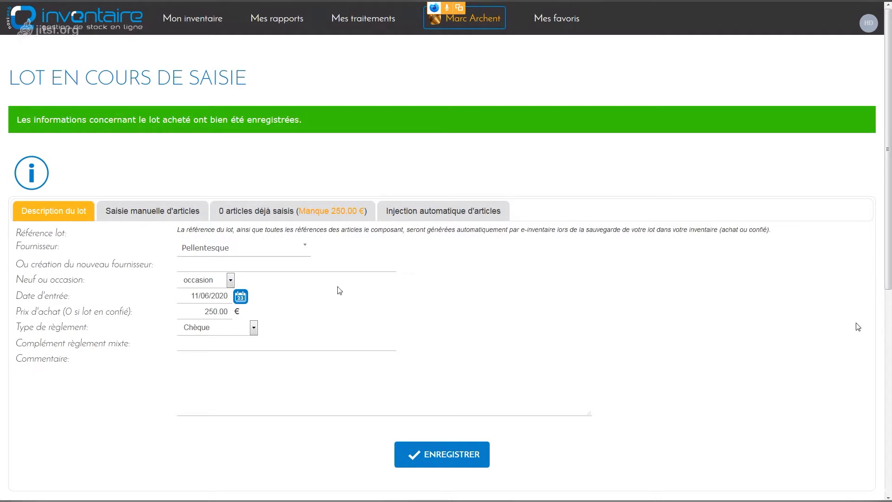
- Open manual article entry for the lot and enter the description "Bague xix", leaving the serial number empty
left_click(176, 218)
left_click(77, 214)
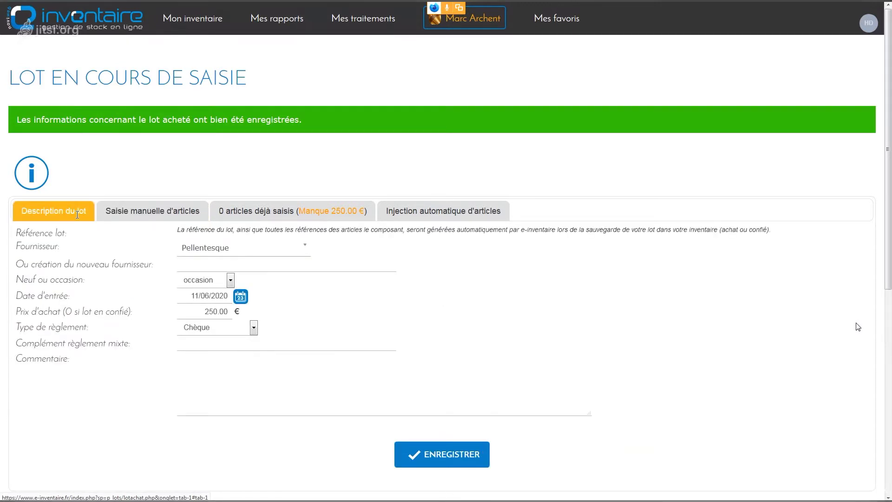
left_click(178, 215)
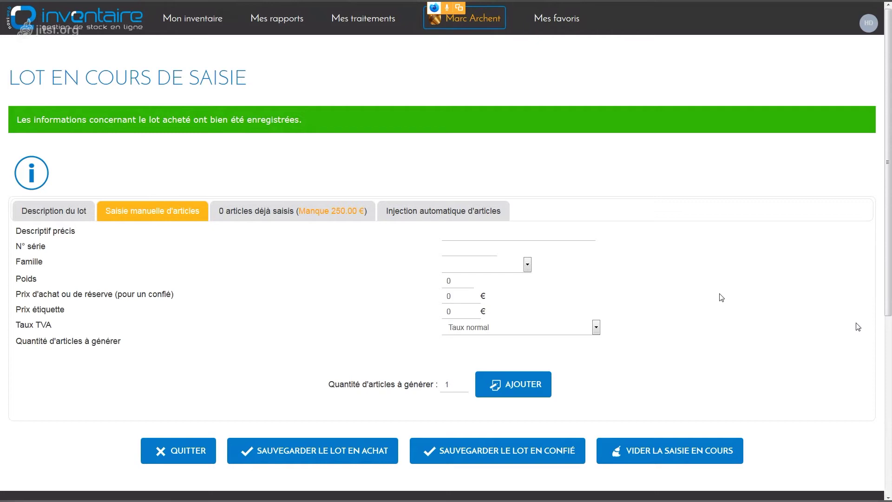
left_click(506, 234)
type("Bague")
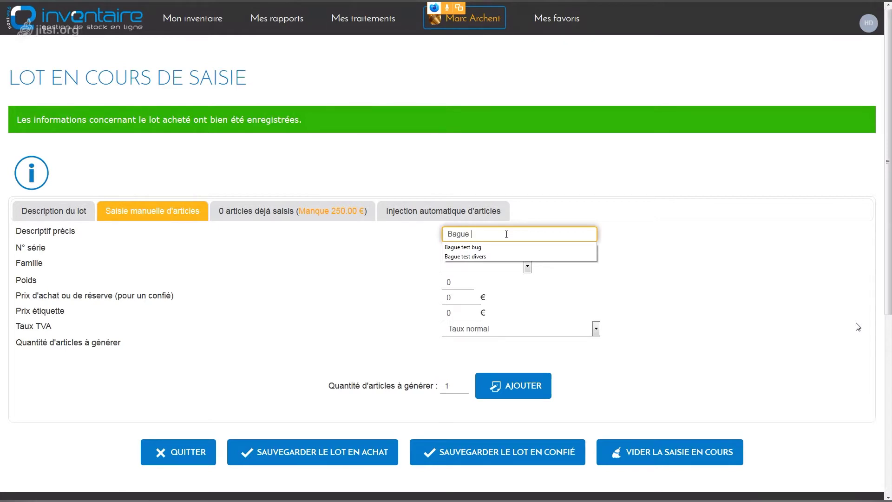
type("xix")
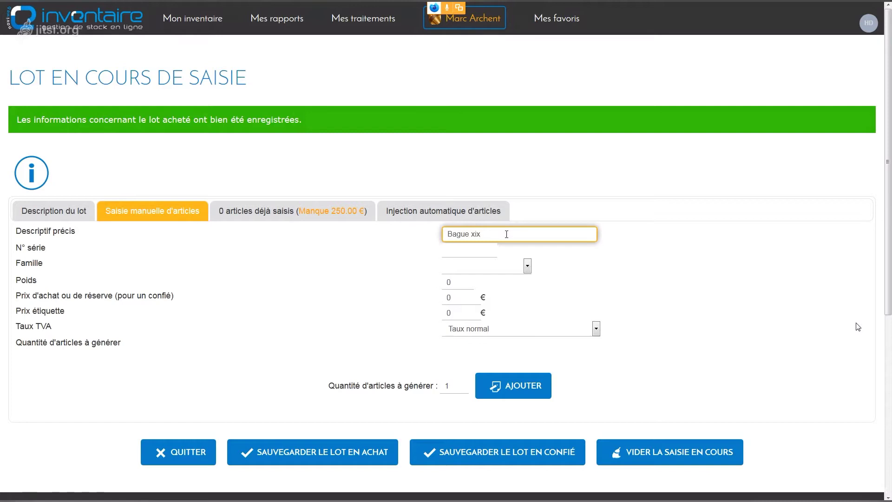
left_click(476, 255)
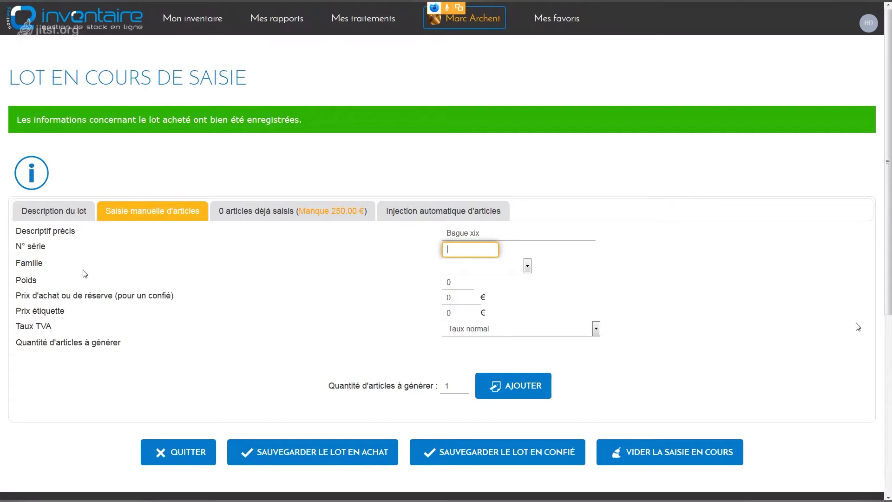
- Set the family of the article being entered to Or jaune 18K
double_click(38, 263)
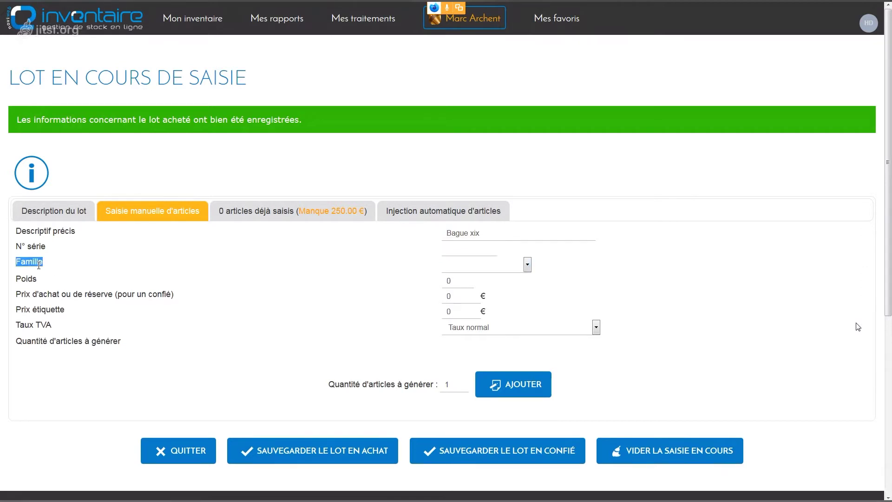
left_click(509, 267)
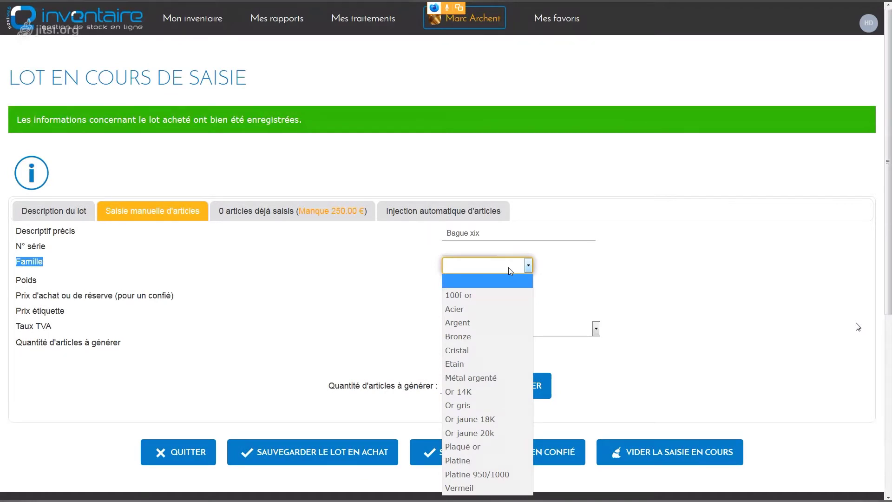
mouse_move(213, 21)
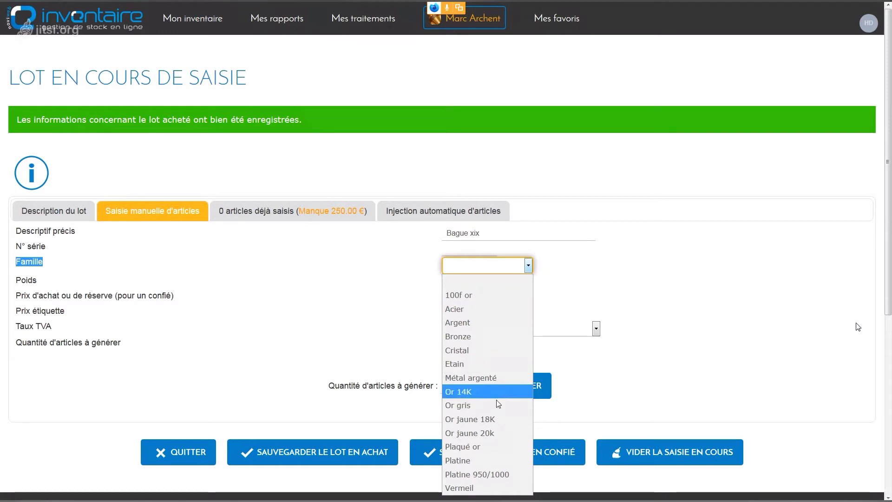
left_click(499, 419)
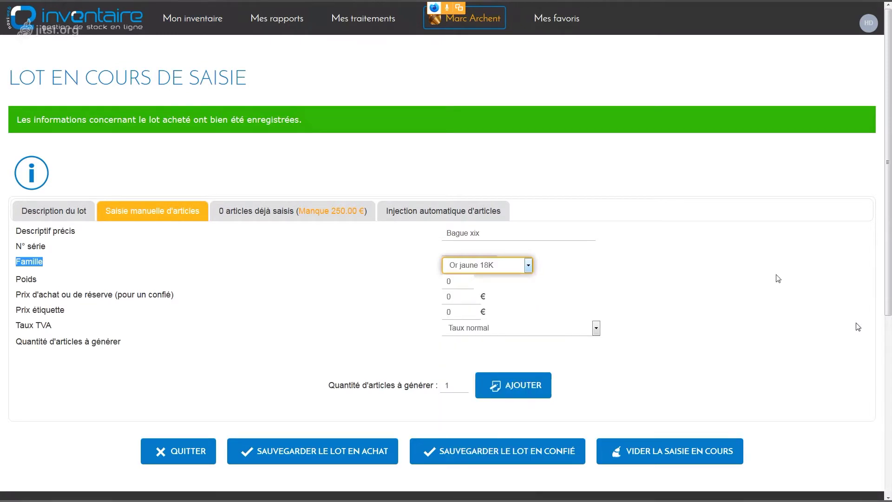
- Set the weight of the Bague xix article to 3
left_click(455, 279)
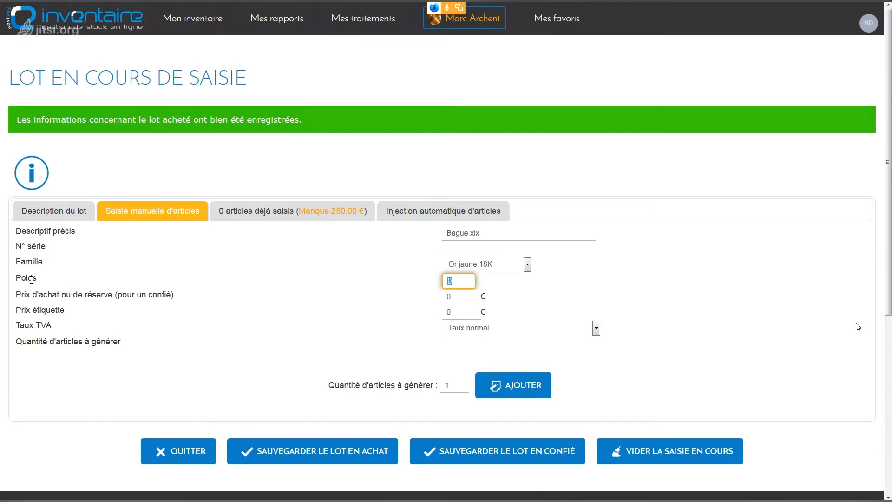
mouse_move(458, 32)
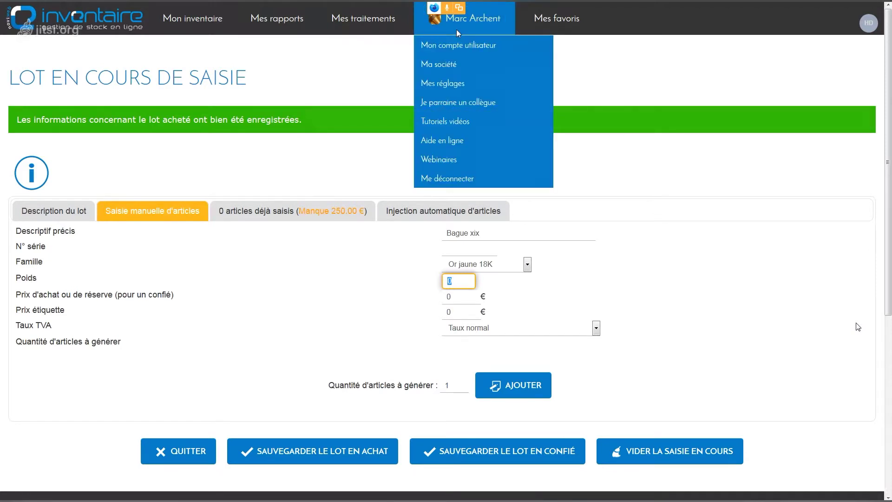
type("2.5")
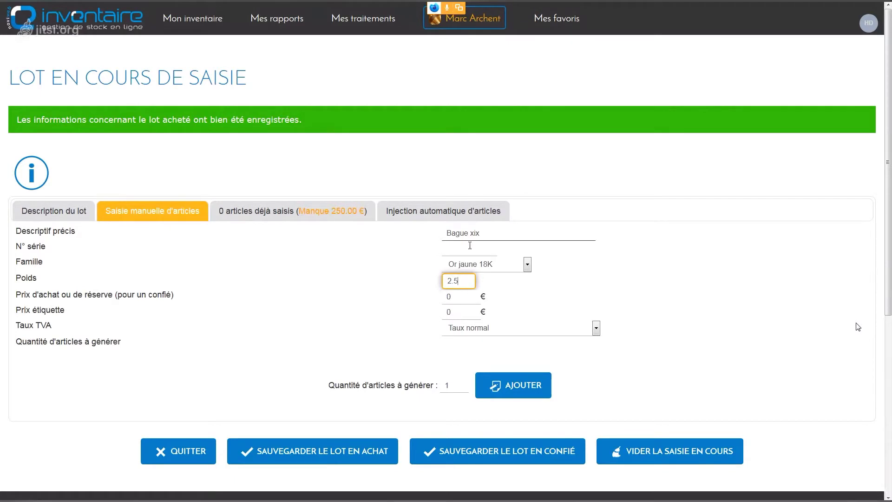
key("BackSpace")
key("BackSpace")
key("BackSpace")
type("3")
- Review the purchase price in the lot description and the sum left to allocate, and return to manual article entry
left_click(475, 298)
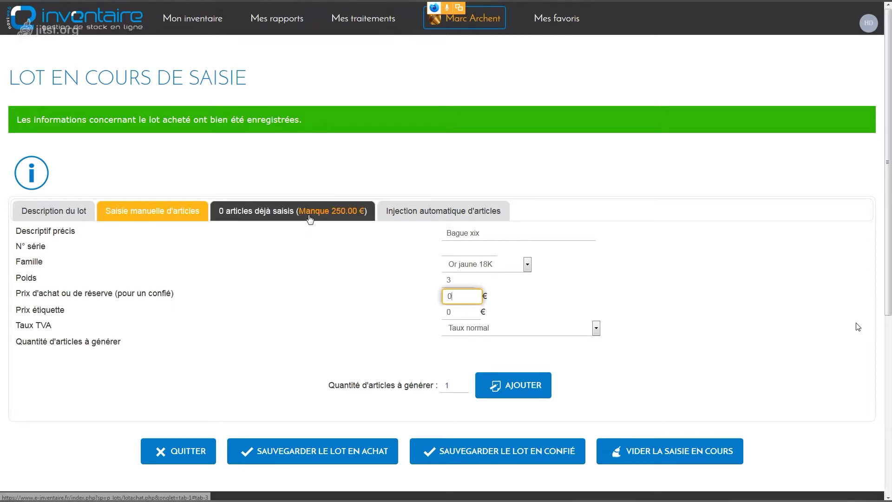
left_click(64, 216)
left_click(211, 313)
double_click(210, 314)
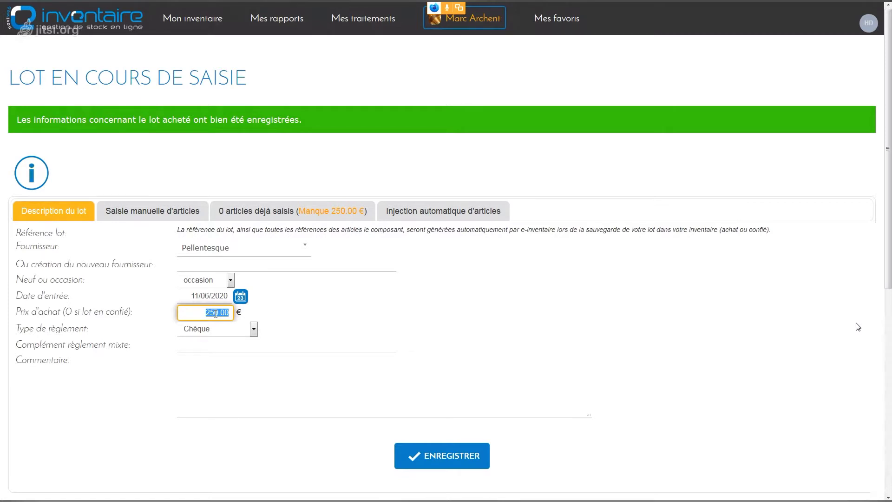
left_click(290, 213)
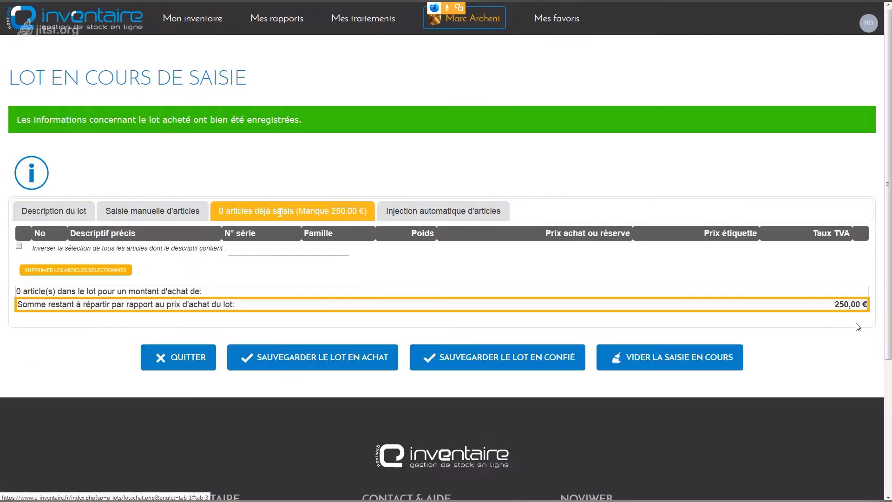
left_click(190, 214)
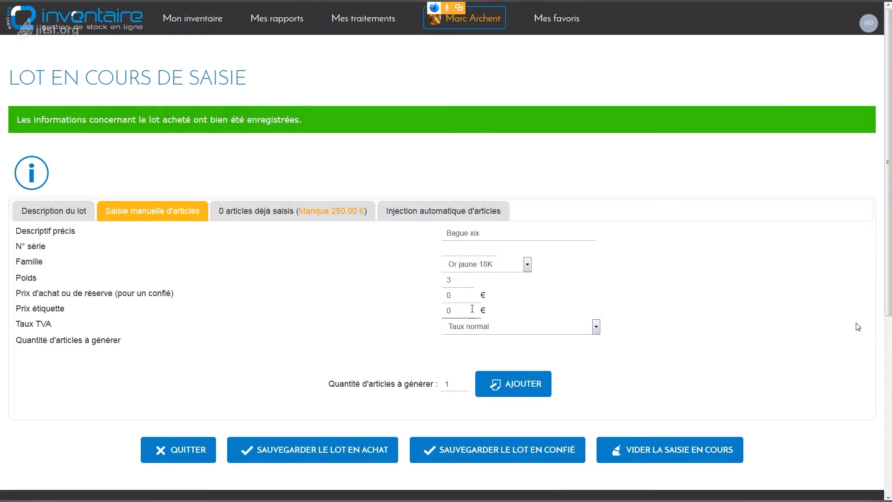
- Set the article's purchase price to 249 € and label price to 750 €, keeping the VAT rate at Taux normal
left_click(459, 296)
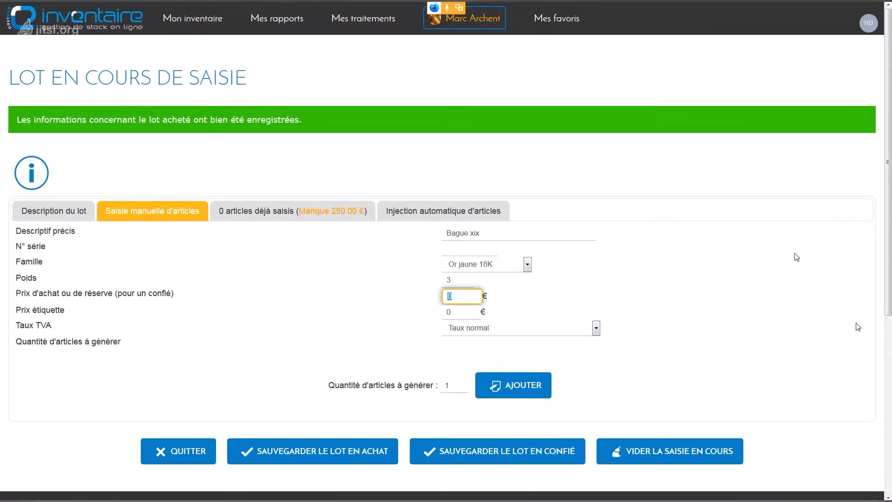
type("249")
left_click(461, 312)
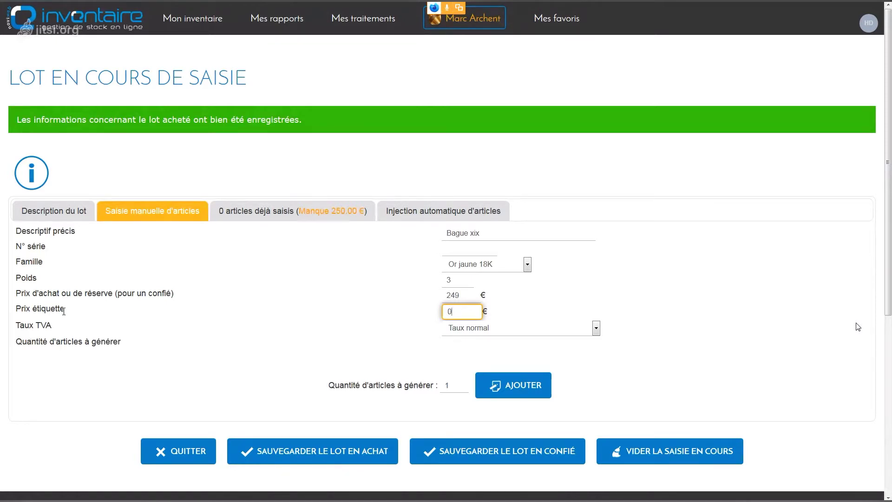
left_click_drag(458, 312, 438, 308)
type("750")
left_click(557, 332)
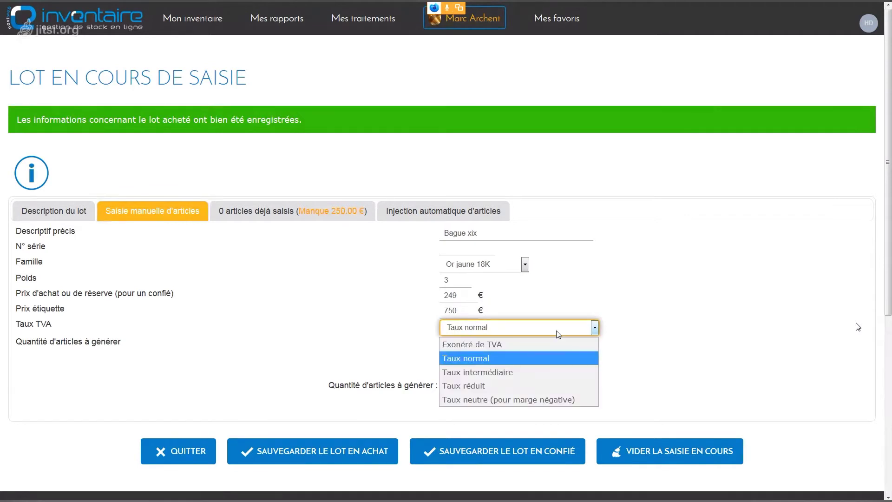
left_click(546, 358)
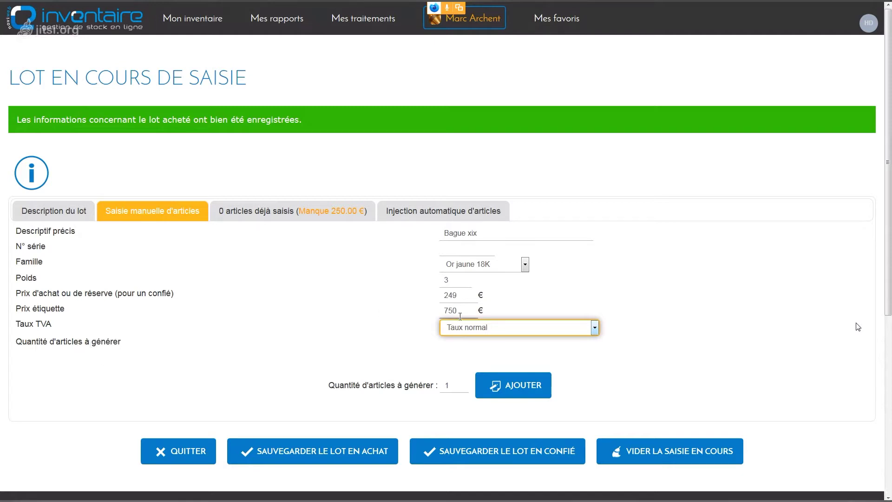
- Change the Bague xix article's purchase price to 248 € and add one such article to the lot
left_click_drag(457, 295, 461, 294)
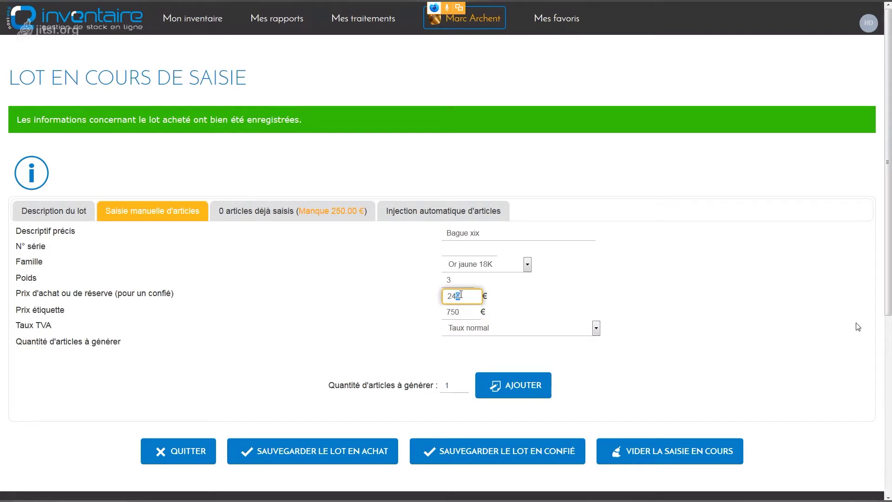
type("8")
left_click(382, 393)
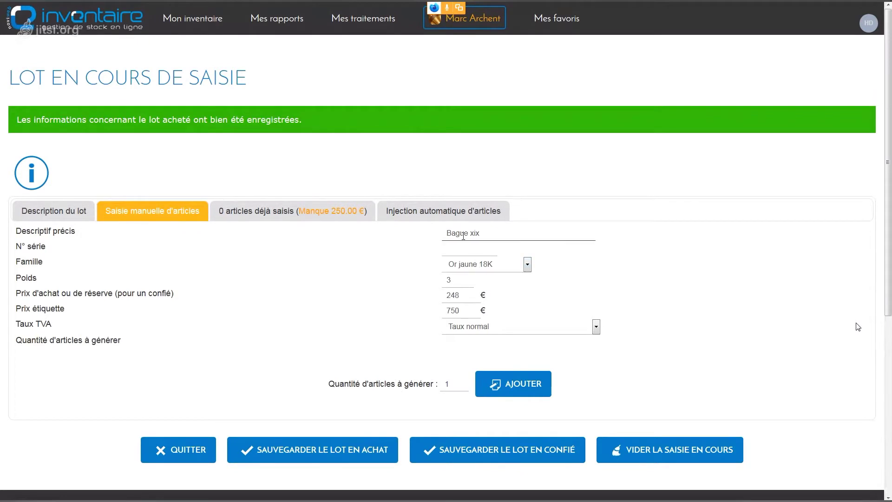
left_click(523, 387)
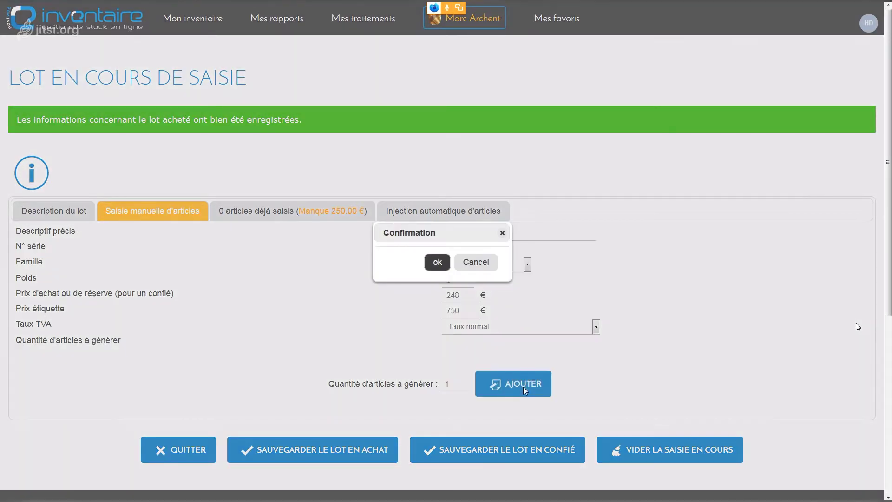
left_click(439, 263)
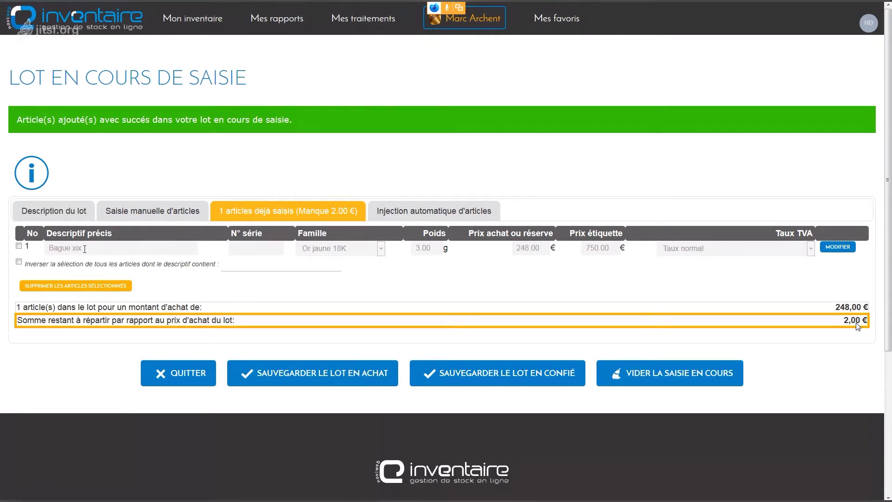
- Examine the entered article's description and purchase price, and the sum left to allocate, checking the manual entry form in between
triple_click(59, 248)
left_click_drag(539, 247, 515, 248)
left_click(539, 285)
left_click_drag(844, 321, 868, 321)
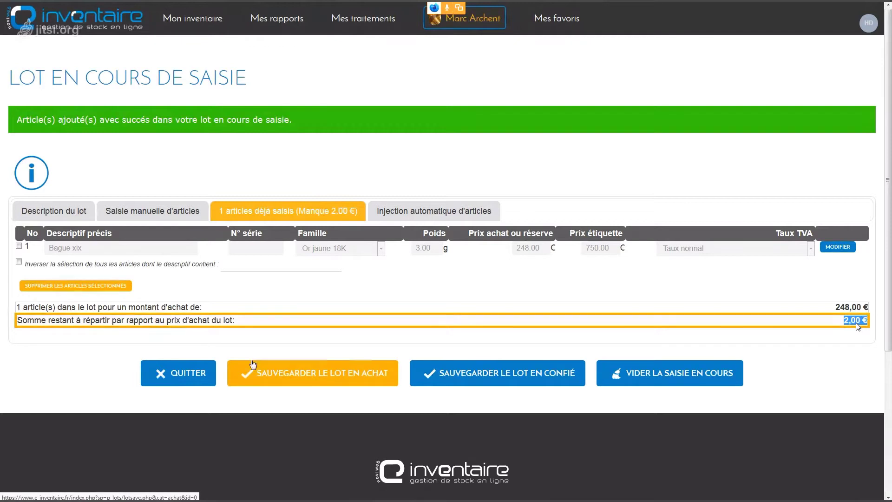
left_click(162, 216)
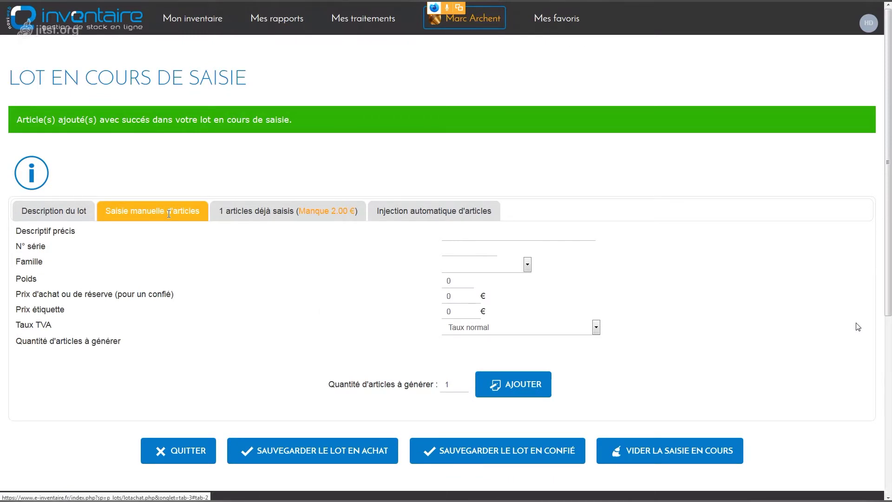
left_click(257, 215)
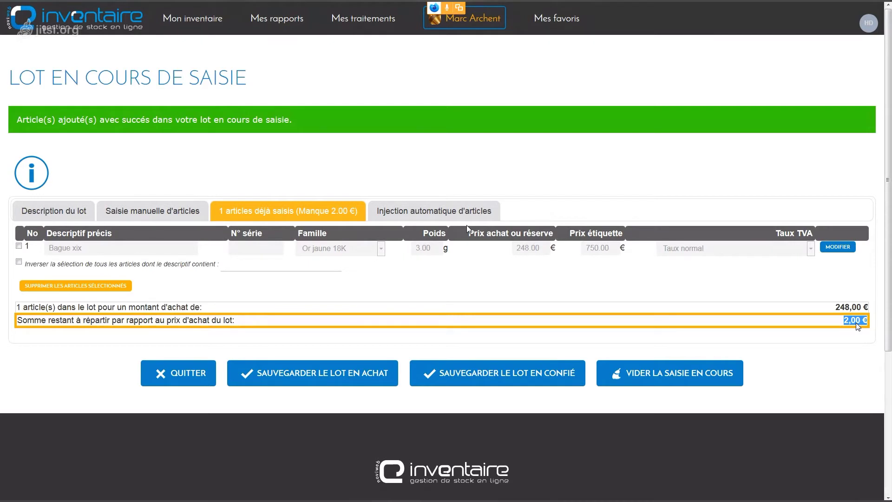
- Leave the lot entry for the user account page, and reopen the lot in progress from the purchases and consignments list
mouse_move(207, 20)
left_click(91, 249)
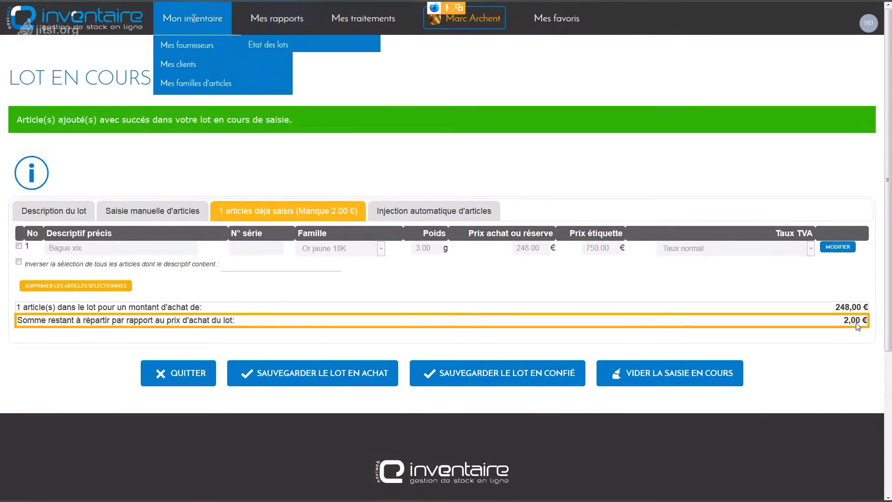
mouse_move(471, 21)
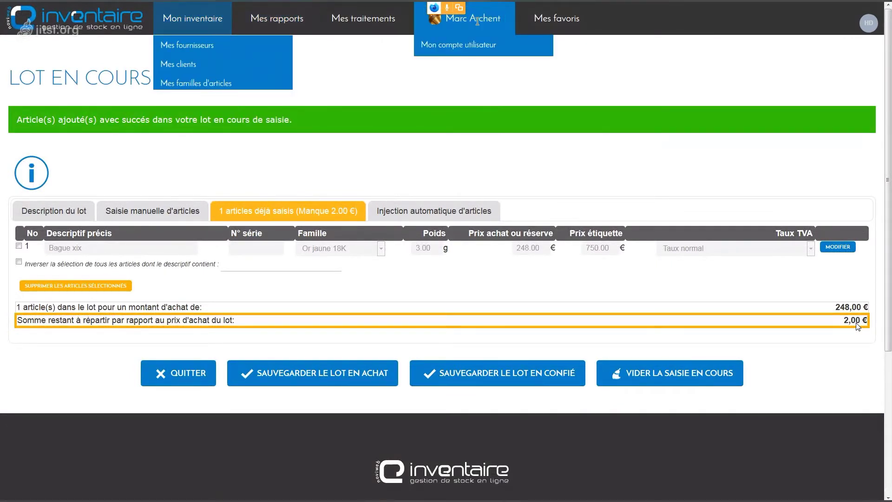
left_click(475, 46)
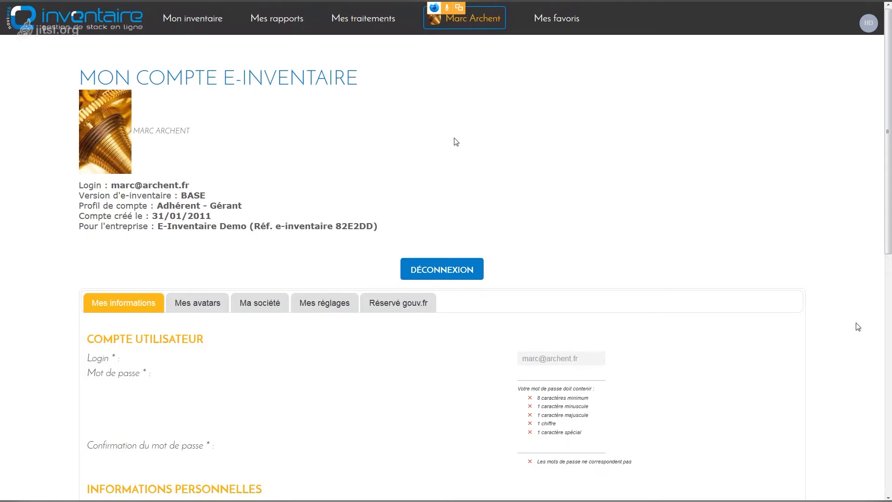
mouse_move(199, 20)
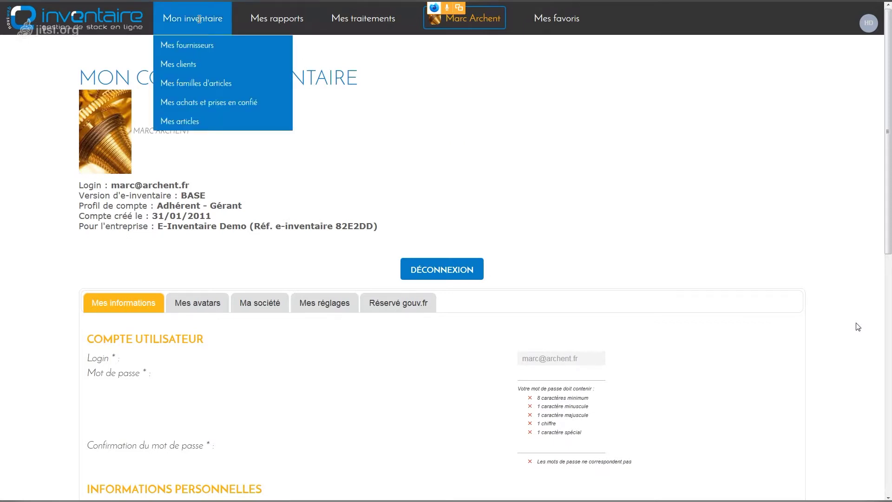
left_click(230, 103)
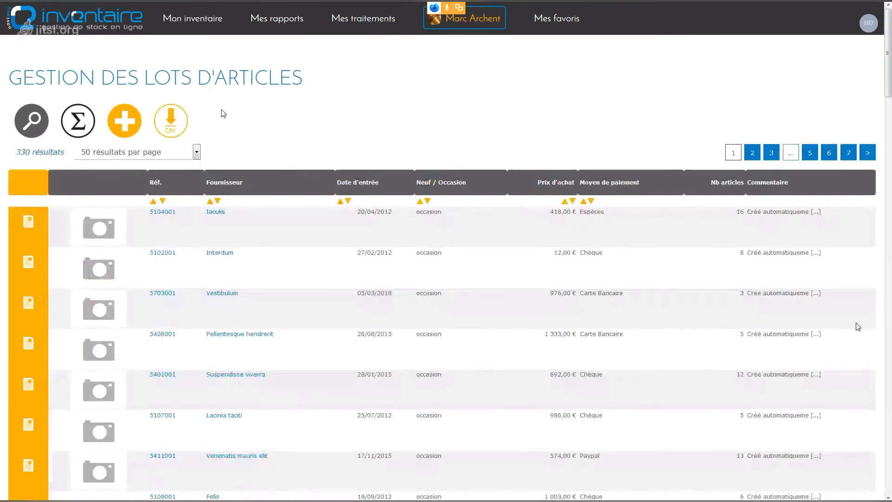
left_click(125, 124)
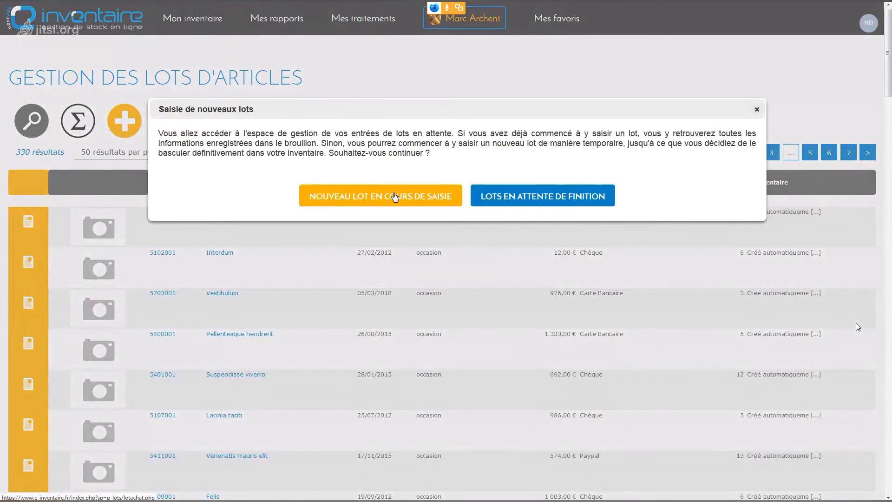
left_click(369, 203)
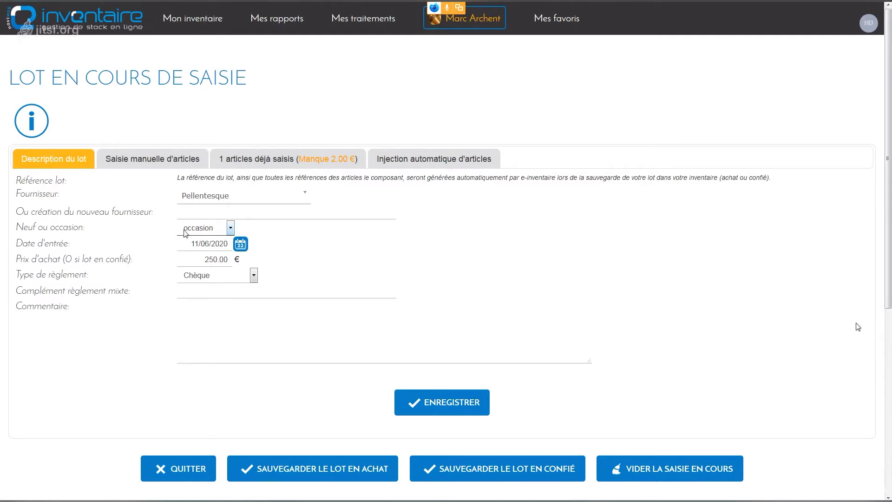
- Check that the reopened draft lot still holds the articles already entered
left_click(243, 162)
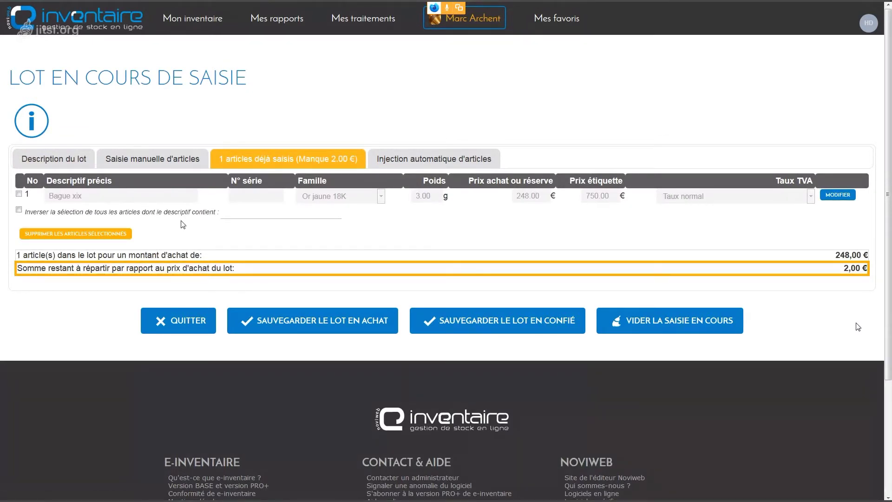
left_click(169, 161)
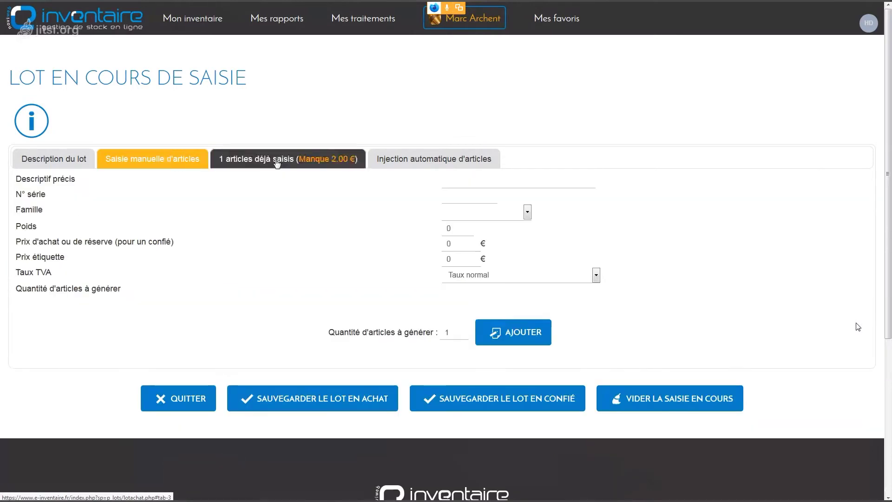
left_click(289, 165)
- Start a second manual article described as "Porte-clé publicitaire Perrier" and set its family to Acier
left_click(160, 164)
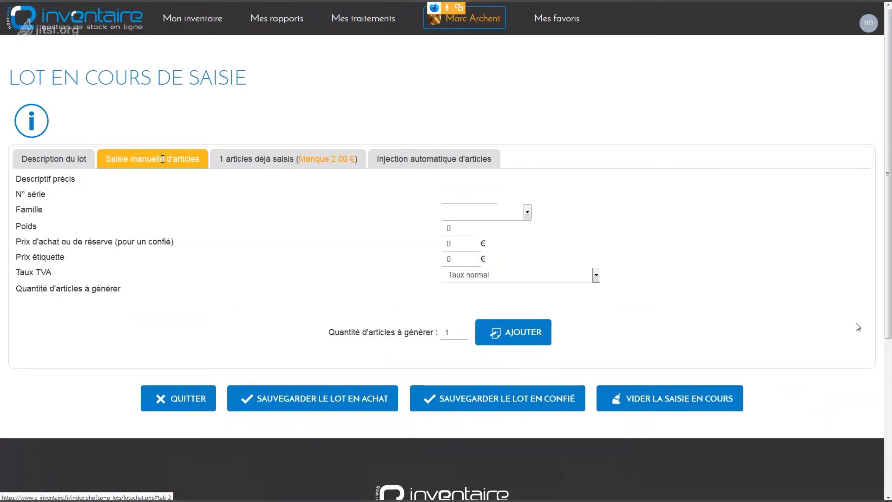
left_click(501, 182)
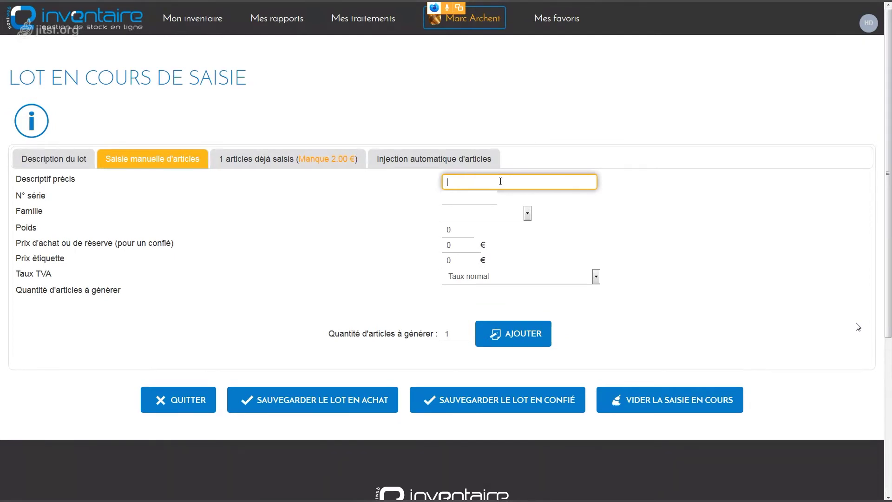
type("Porte-clé publicitaire Perrier")
left_click(528, 213)
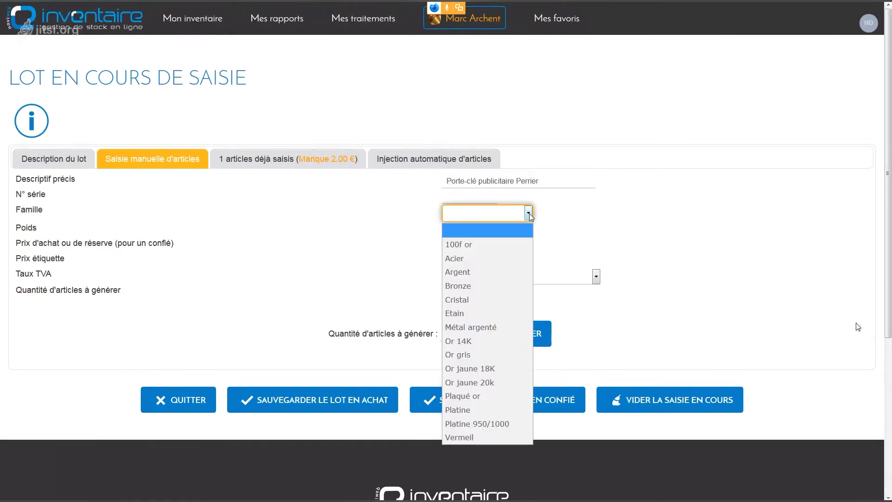
left_click(484, 258)
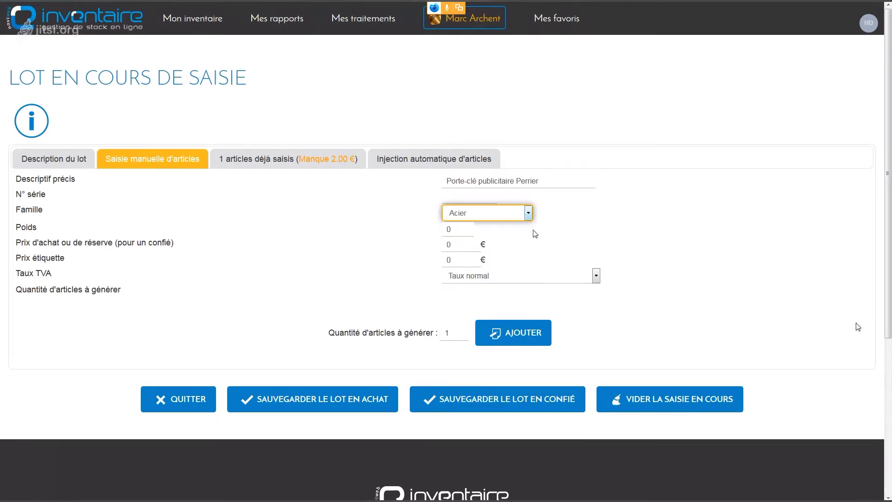
- Keep the Perrier key ring's family as Acier and set its purchase price to 1 € and its label price to 2 €
left_click(530, 213)
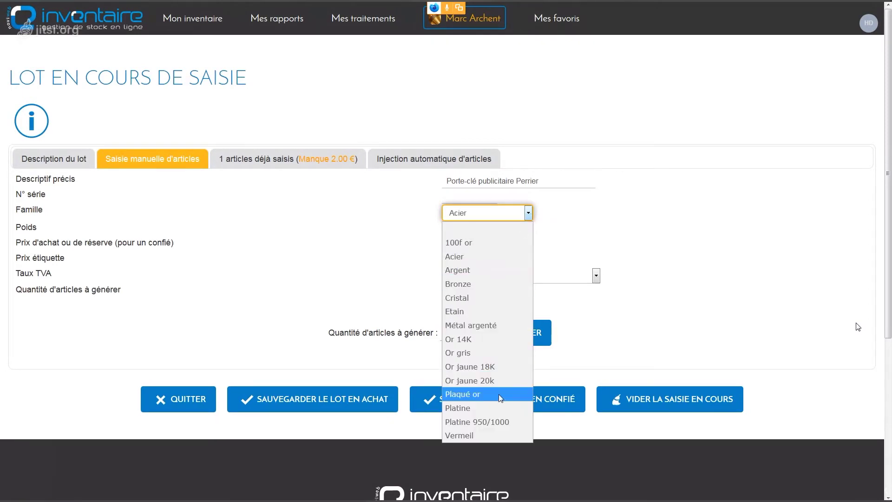
left_click(489, 256)
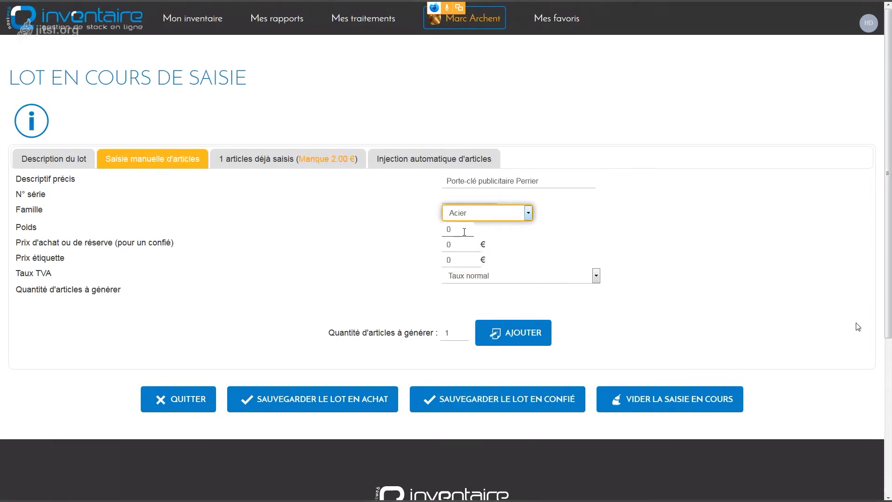
left_click(458, 244)
type("1")
left_click(374, 248)
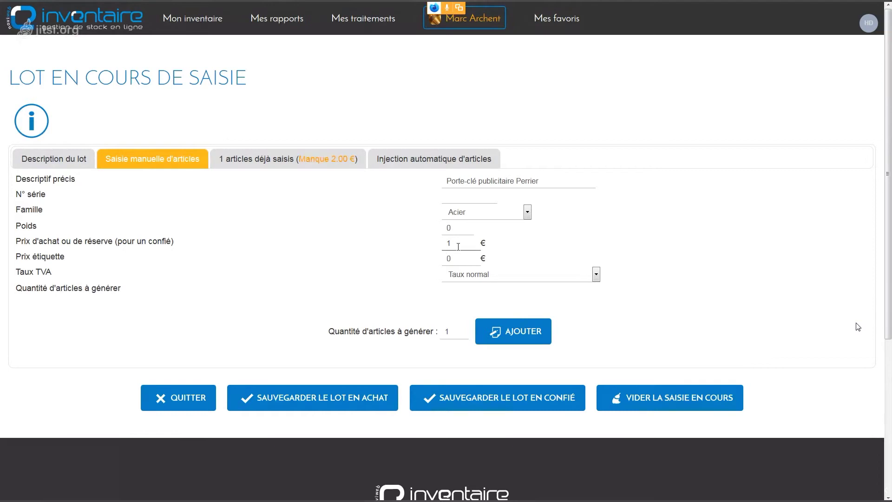
left_click(447, 259)
type("2")
left_click(315, 253)
- Set the quantity of articles to generate to 2 and add the key rings to the lot, confirming the addition
left_click(449, 332)
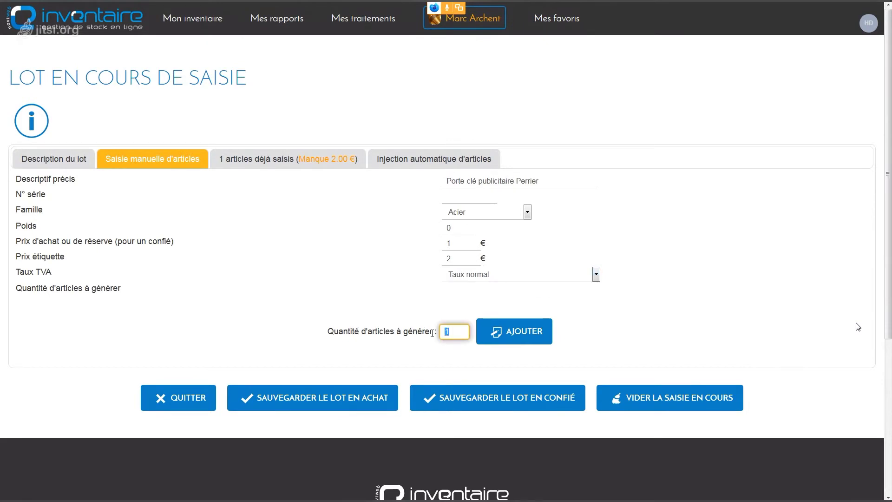
type("2")
left_click(613, 345)
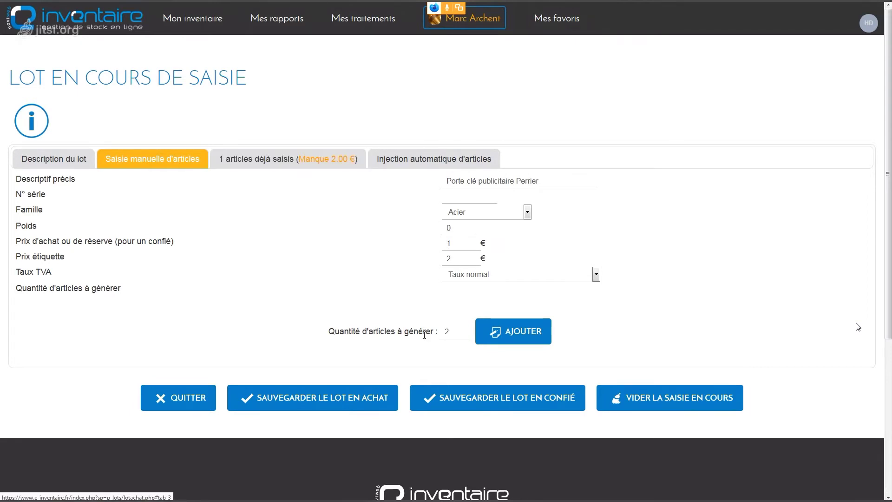
left_click(518, 339)
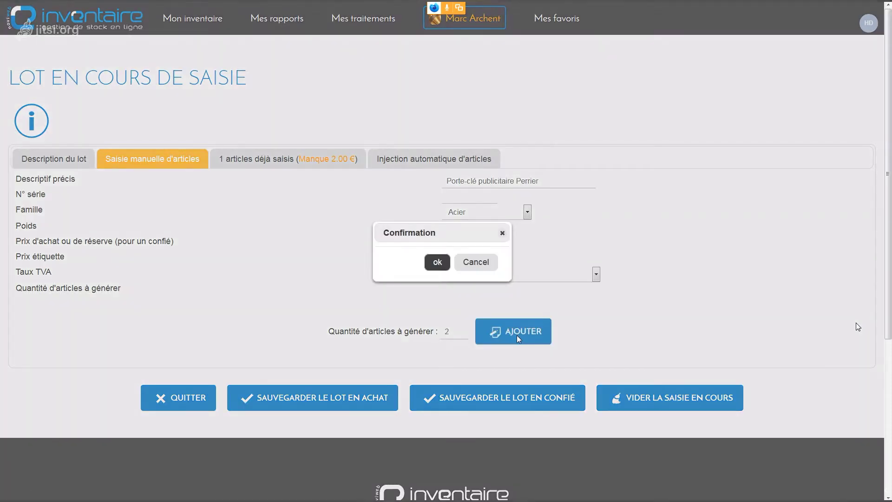
left_click(441, 265)
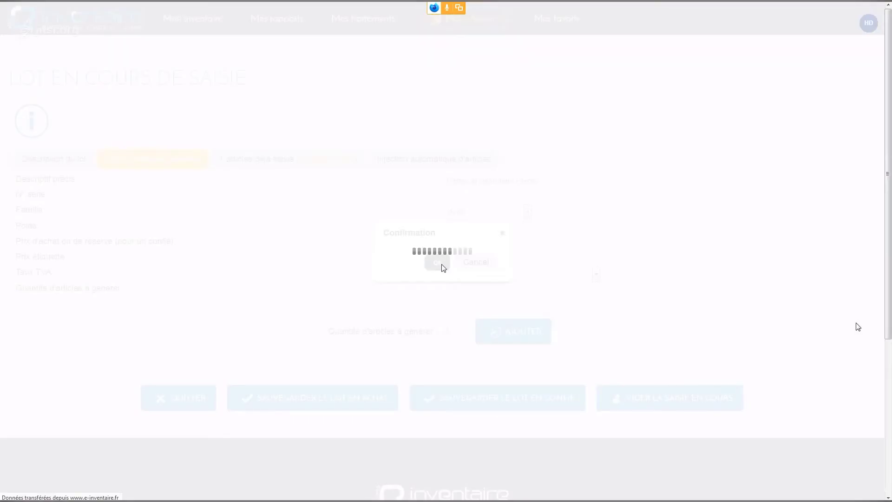
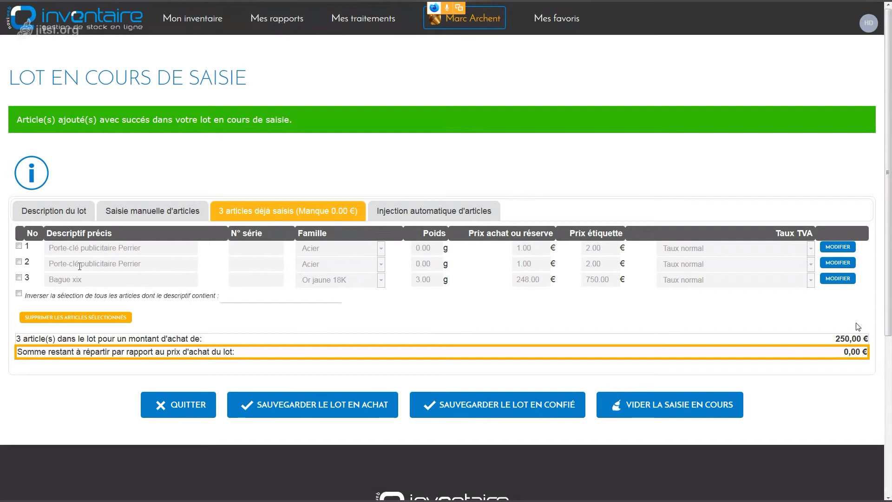
- Review the lot's description, the manual entry form and the list of entered articles with the sum left to allocate
left_click(58, 216)
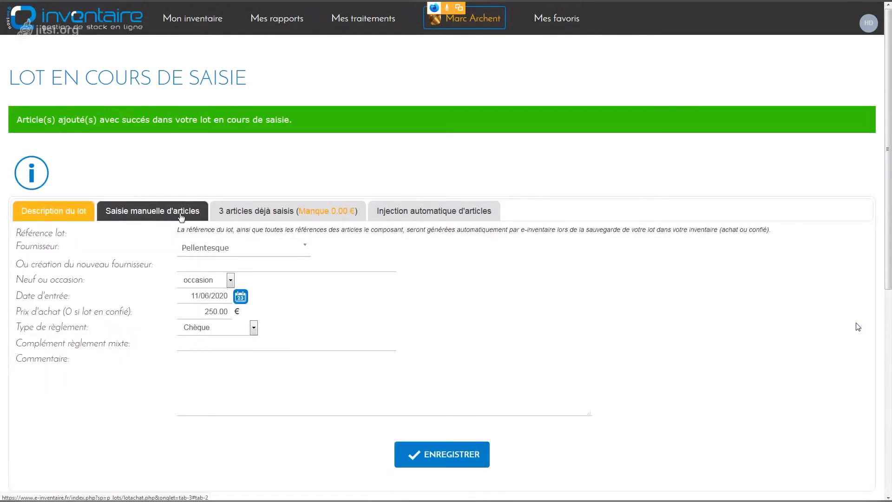
left_click(197, 214)
double_click(453, 385)
left_click(670, 380)
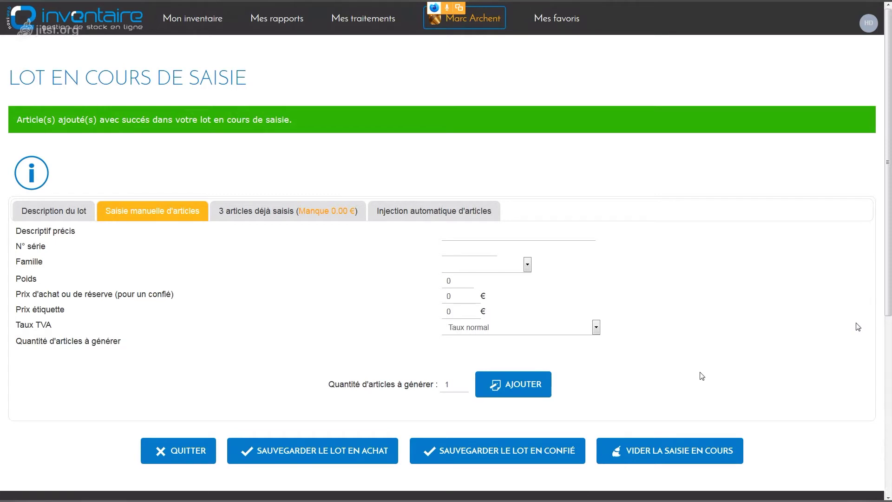
left_click(271, 213)
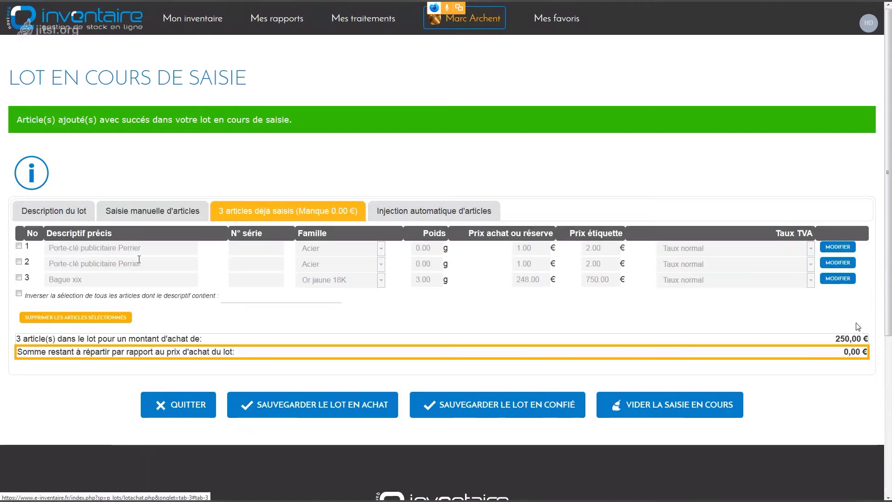
left_click(152, 211)
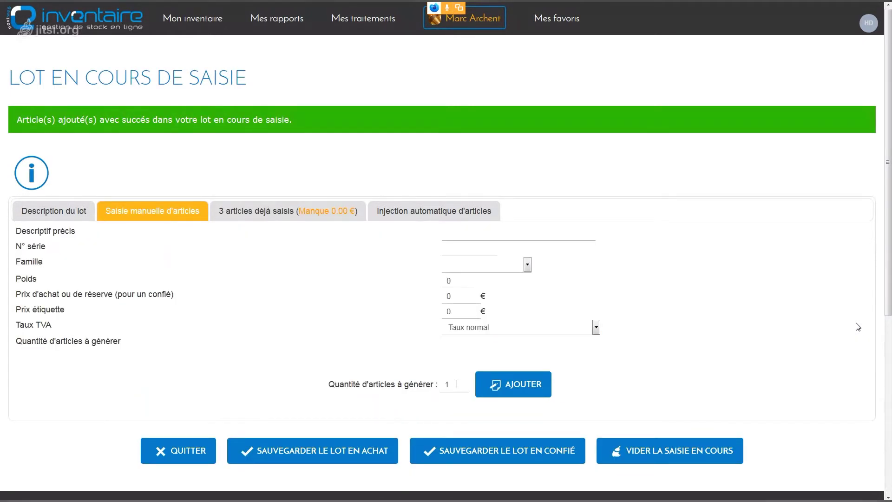
left_click(254, 221)
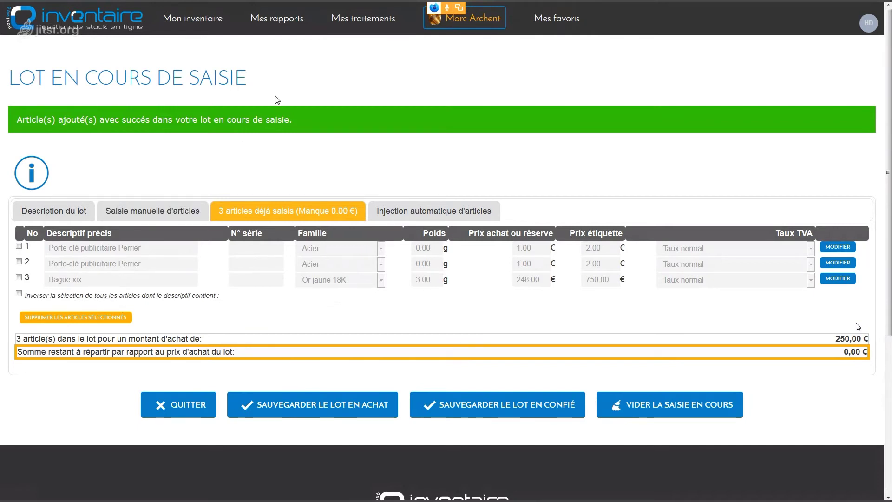
left_click_drag(84, 263, 141, 264)
left_click(105, 278)
left_click(57, 217)
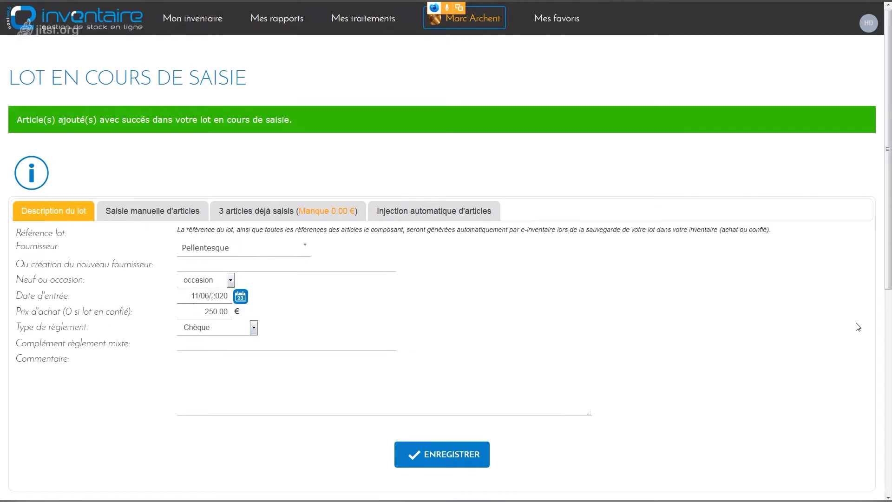
left_click(248, 216)
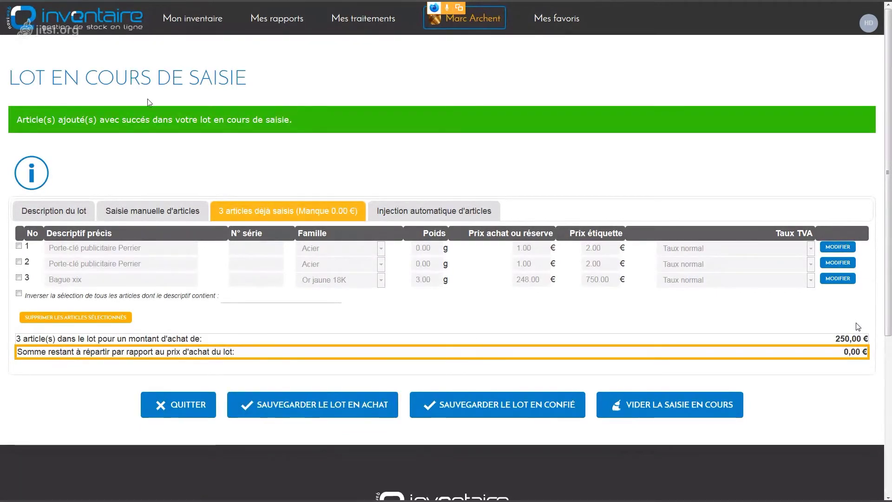
left_click_drag(9, 78, 262, 83)
left_click(263, 84)
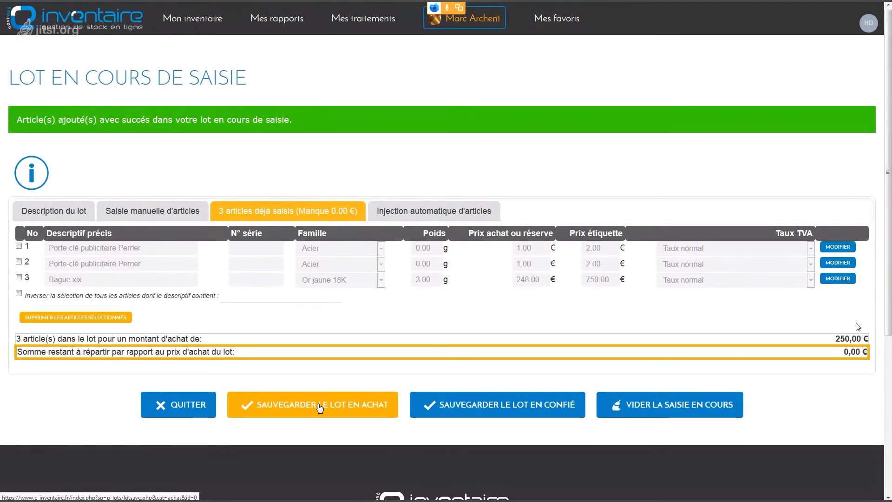
- Save the lot in progress to the inventory as a purchase lot, reading the confirmation question before accepting it
left_click(347, 409)
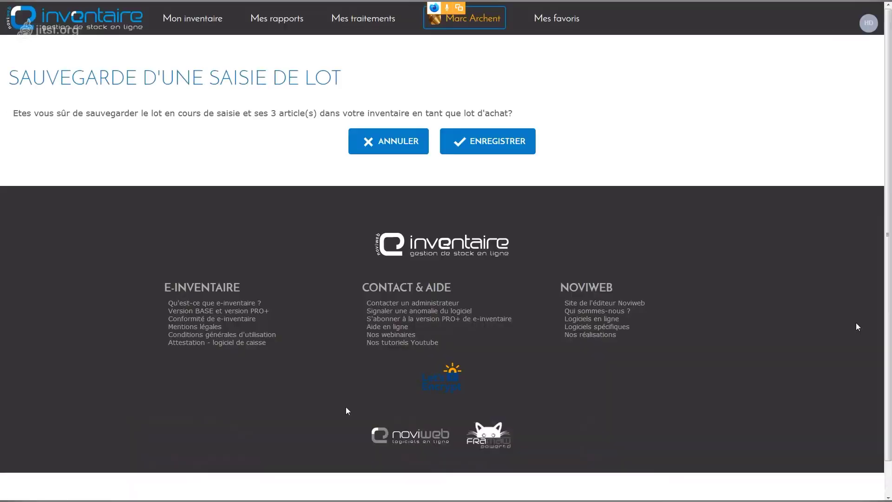
left_click_drag(22, 113, 148, 112)
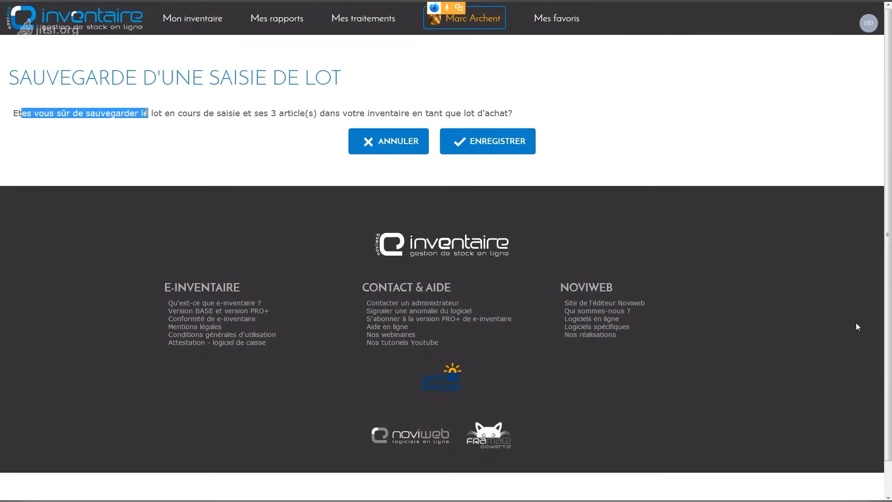
left_click(158, 136)
left_click_drag(116, 113, 306, 113)
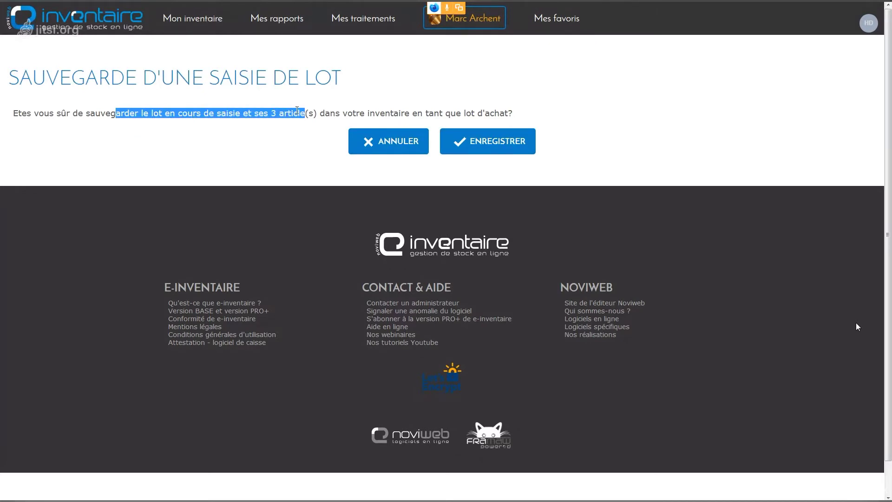
left_click(297, 112)
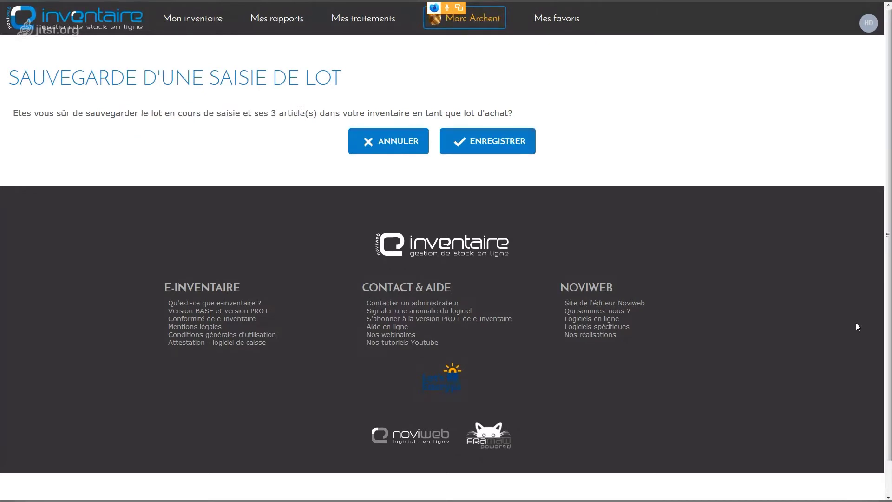
left_click_drag(269, 113, 335, 114)
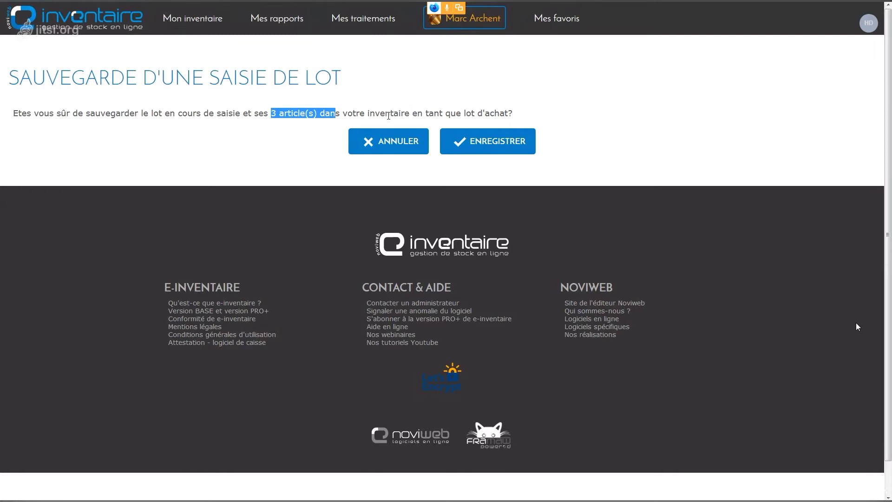
left_click(387, 114)
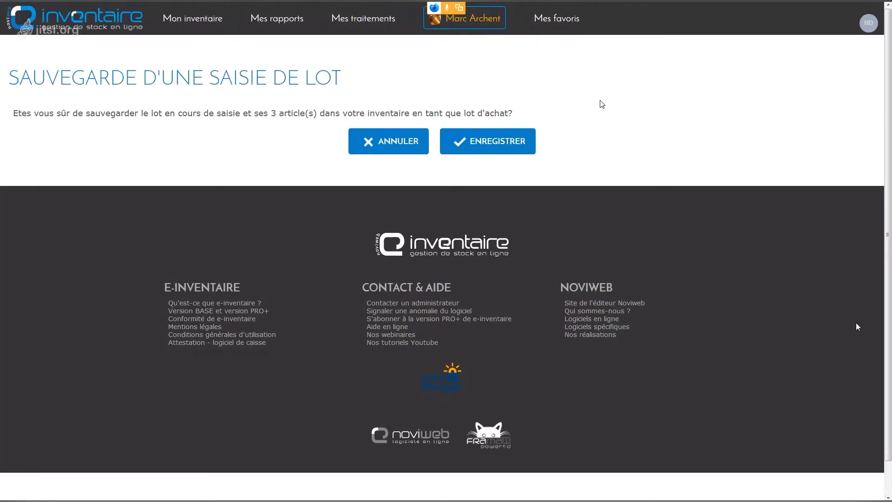
left_click(520, 142)
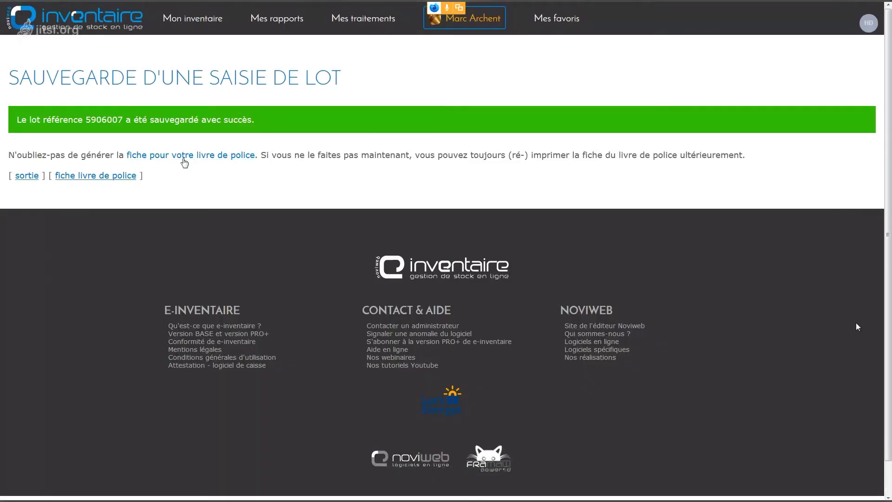
- Examine how the saved lot's reference number is composed, from its first digits to its last
left_click_drag(87, 122, 121, 129)
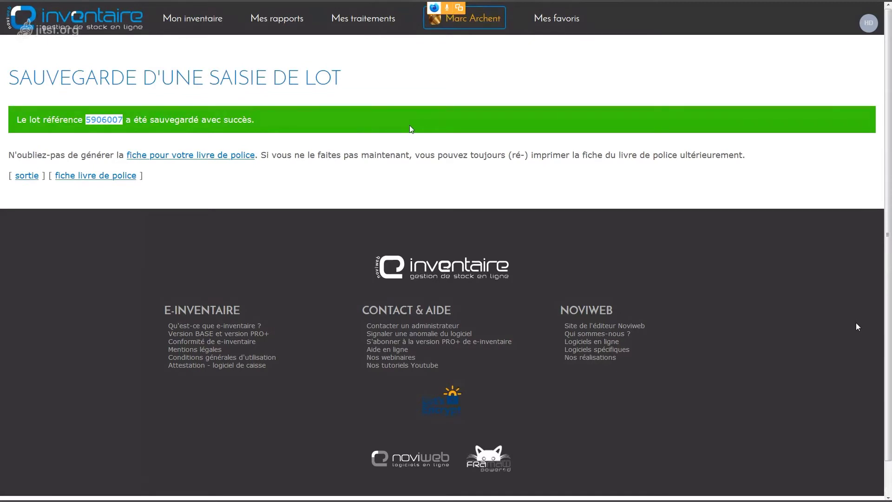
left_click_drag(86, 120, 101, 133)
left_click(98, 122)
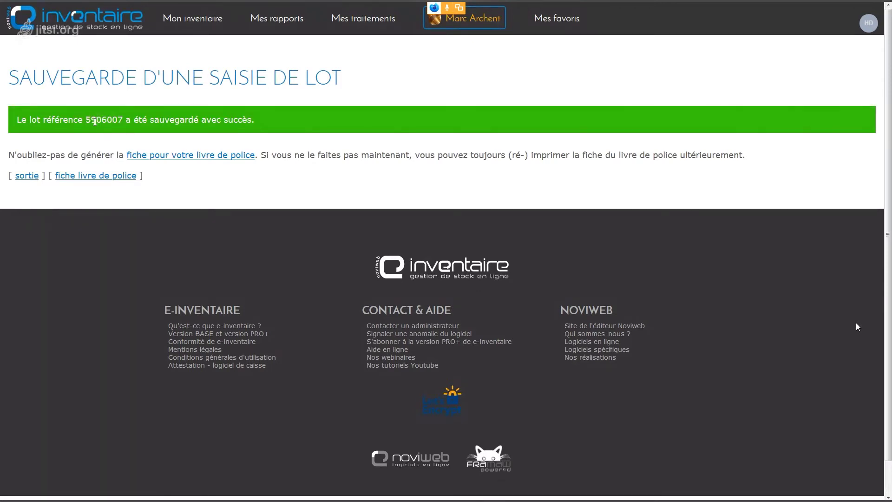
left_click_drag(98, 121, 107, 122)
left_click_drag(108, 119, 123, 136)
mouse_move(96, 120)
left_mouse_down()
mouse_move(107, 119)
mouse_move(96, 120)
left_mouse_up()
mouse_move(107, 119)
left_mouse_down()
mouse_move(123, 120)
mouse_move(93, 119)
left_mouse_up()
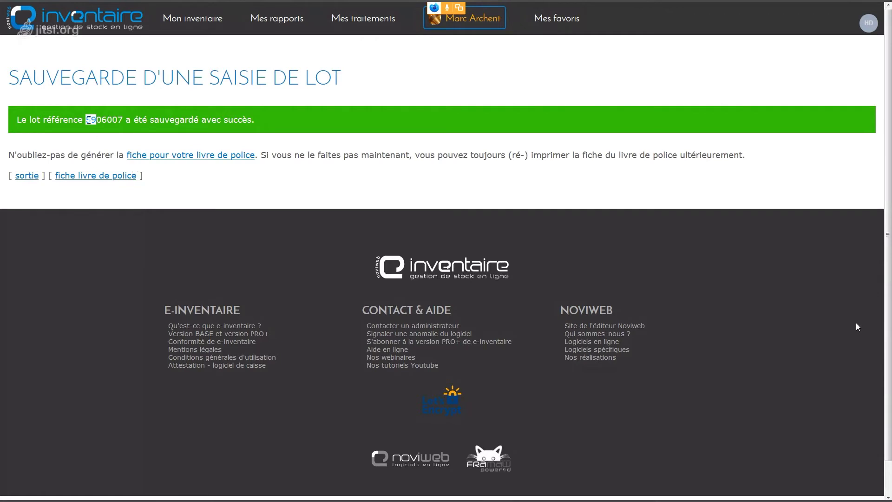
- Open the police book record of the saved lot and review its purchase details, supplier and article list
left_click(189, 155)
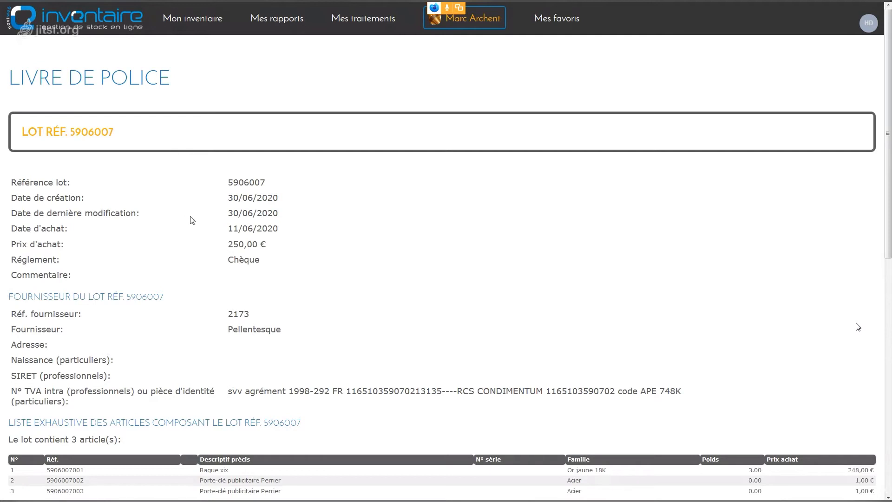
scroll(192, 221, "down", 3)
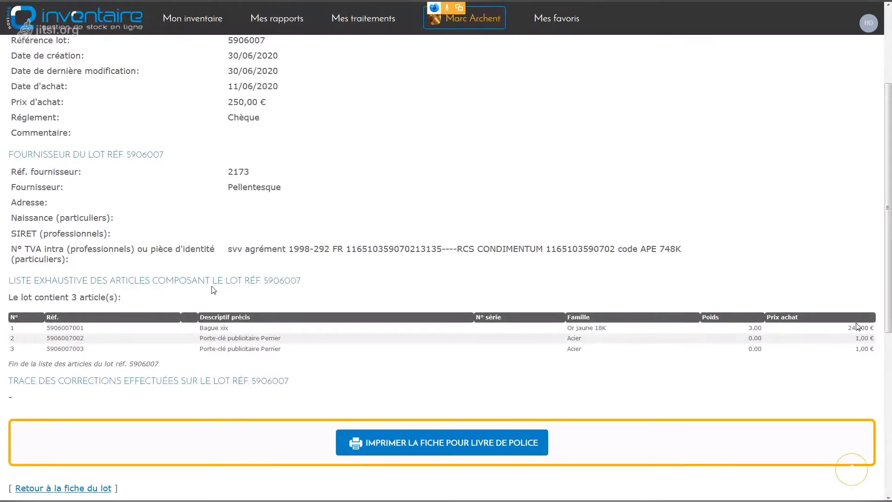
scroll(212, 292, "up", 1)
scroll(210, 302, "up", 2)
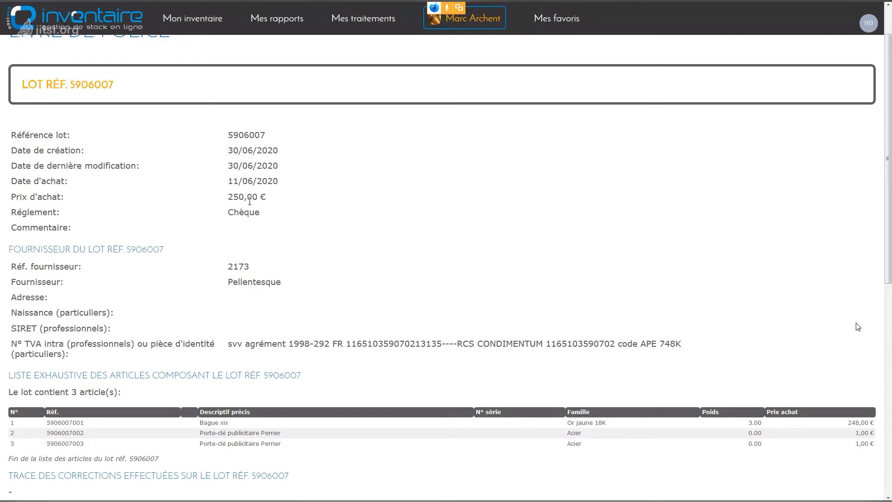
scroll(195, 382, "down", 2)
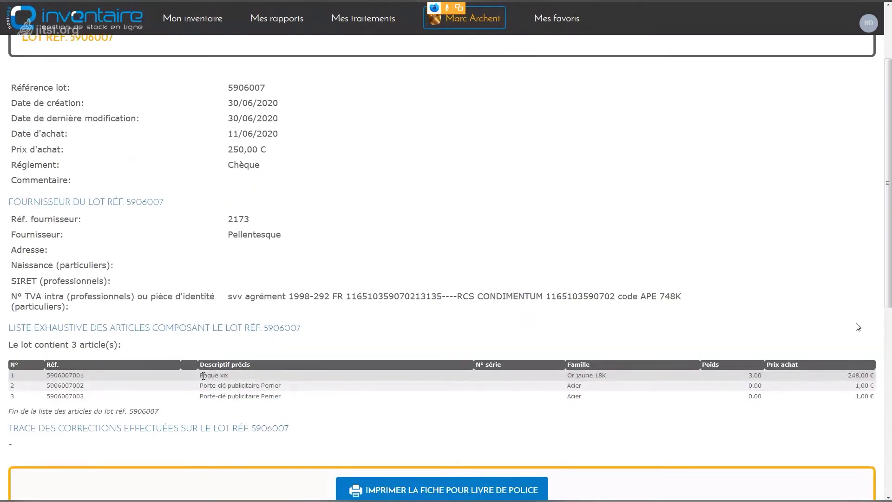
- Check the key ring descriptions and the first two article references in the police book record's article list
left_click_drag(208, 386, 284, 395)
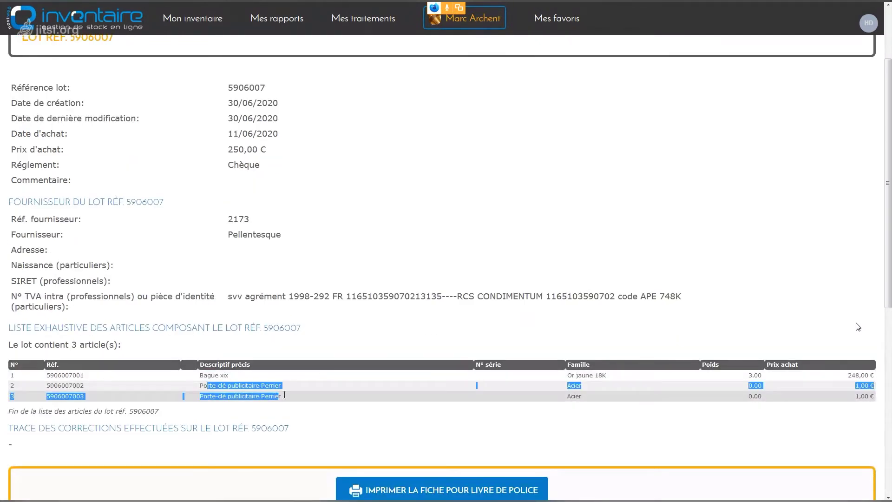
left_click(315, 427)
double_click(65, 375)
double_click(73, 386)
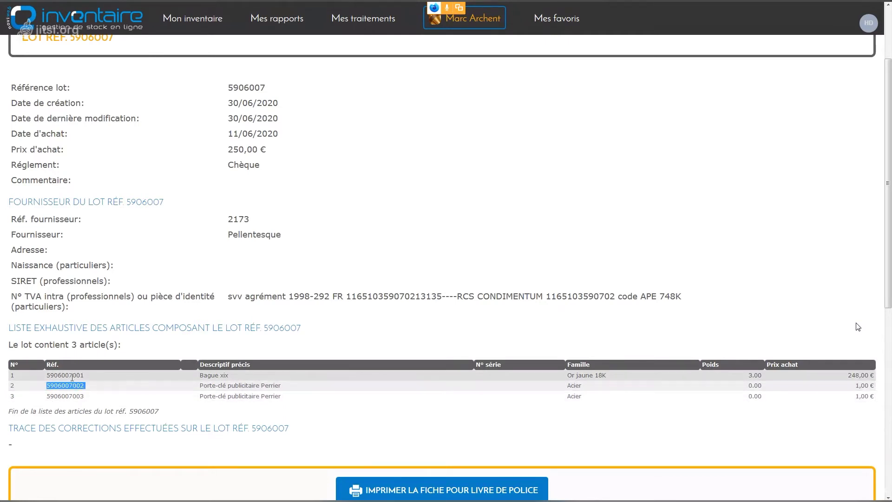
- Examine how the ring's article reference combines the lot reference with a sequence number, and compare it with the other articles
left_click(75, 376)
left_click_drag(73, 376, 85, 376)
left_click(50, 376)
left_click_drag(49, 376, 75, 377)
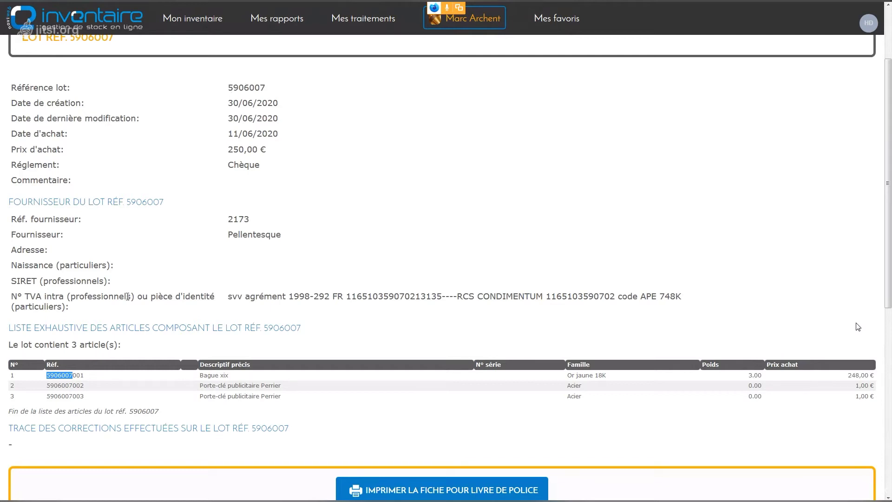
left_click_drag(48, 377, 69, 377)
left_click(75, 377)
left_click_drag(73, 375, 84, 375)
left_click(62, 376)
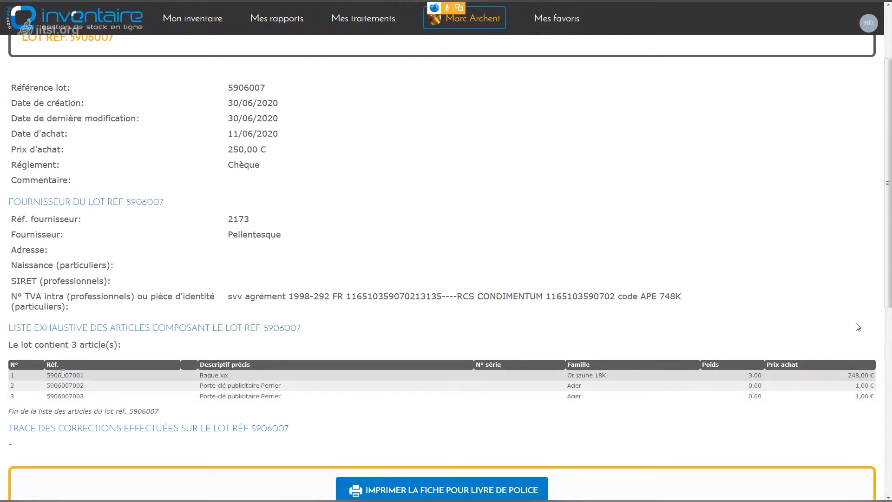
double_click(69, 378)
left_click(82, 376)
left_click_drag(72, 376, 88, 379)
left_click_drag(63, 377, 73, 376)
left_click(55, 377)
mouse_move(48, 377)
left_mouse_down()
mouse_move(83, 386)
mouse_move(42, 386)
left_mouse_up()
left_click(79, 398)
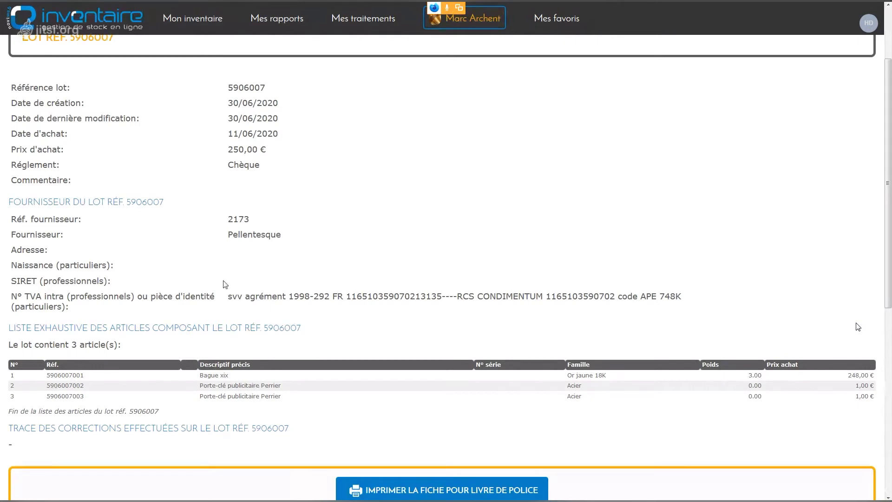
- Open the list of all articles and compare the status values of the in-stock and sold bague bibelot entries
mouse_move(215, 14)
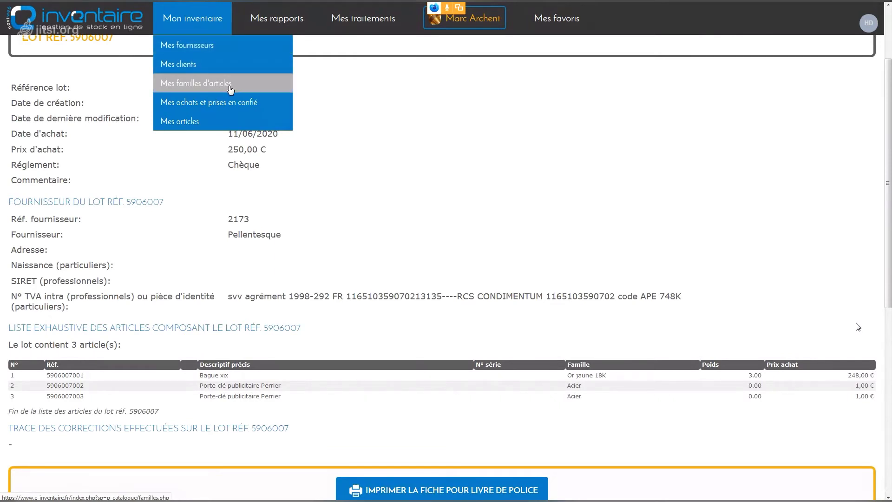
left_click(190, 125)
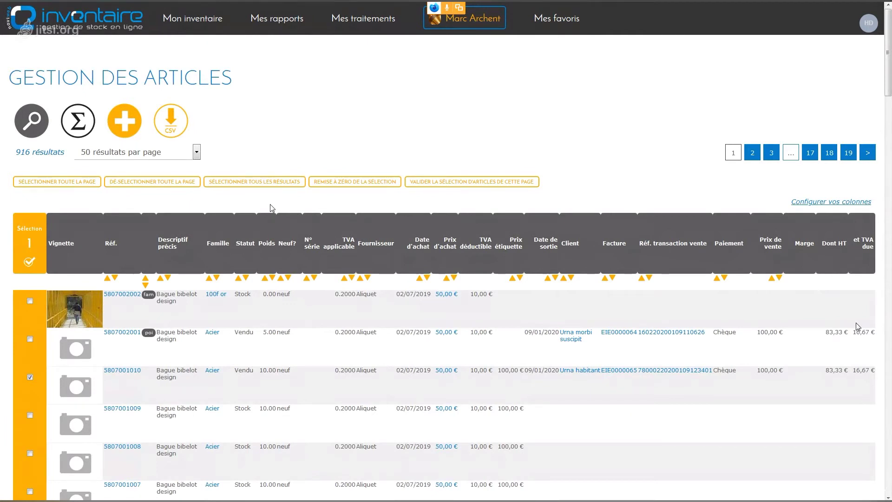
double_click(247, 371)
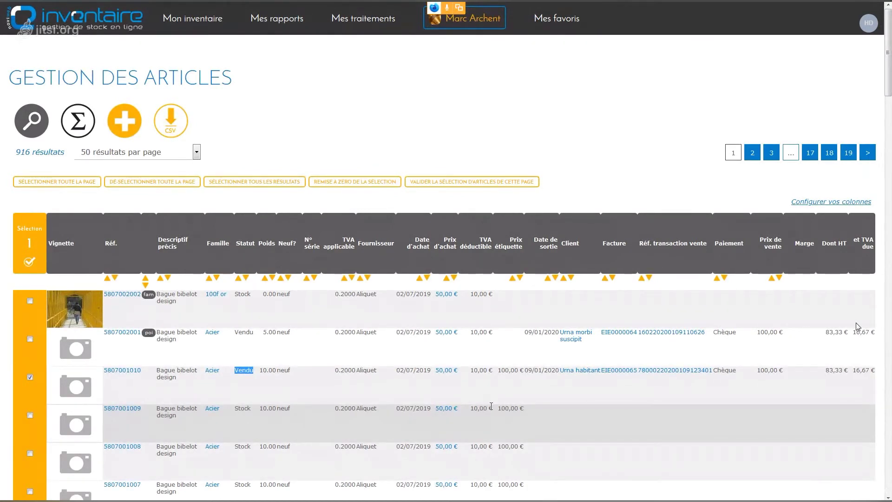
double_click(247, 293)
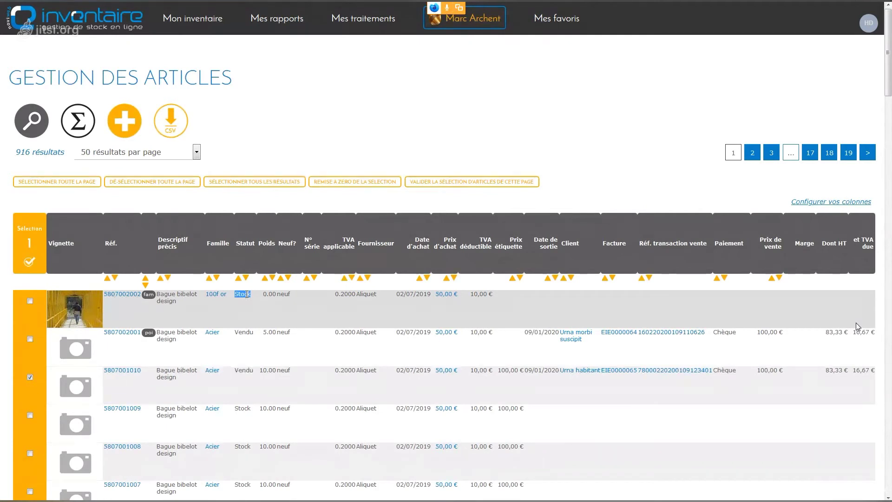
double_click(244, 370)
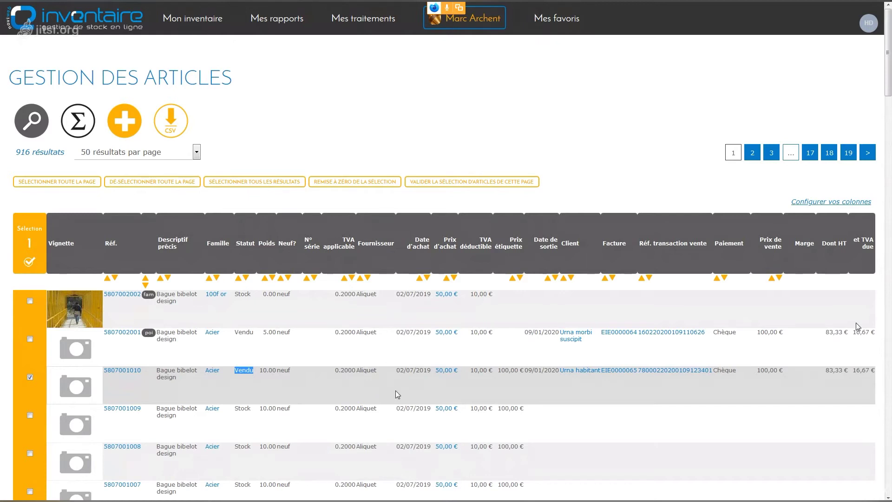
scroll(284, 365, "down", 2)
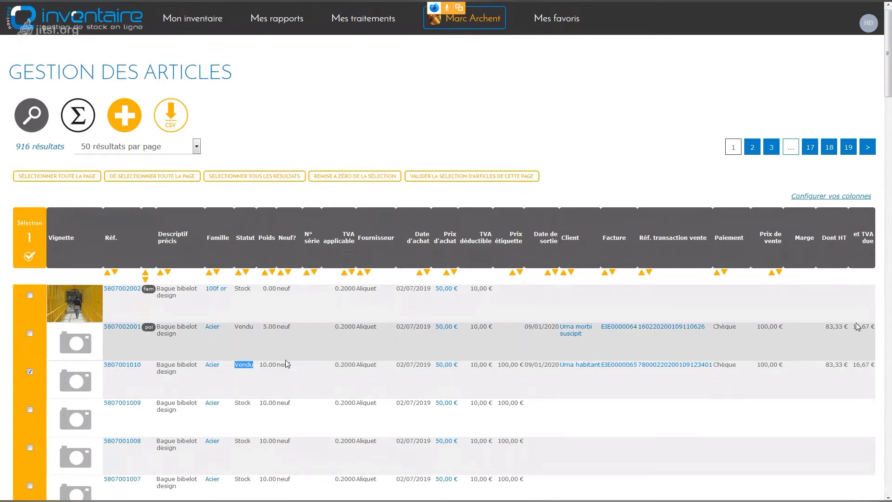
scroll(286, 360, "down", 2)
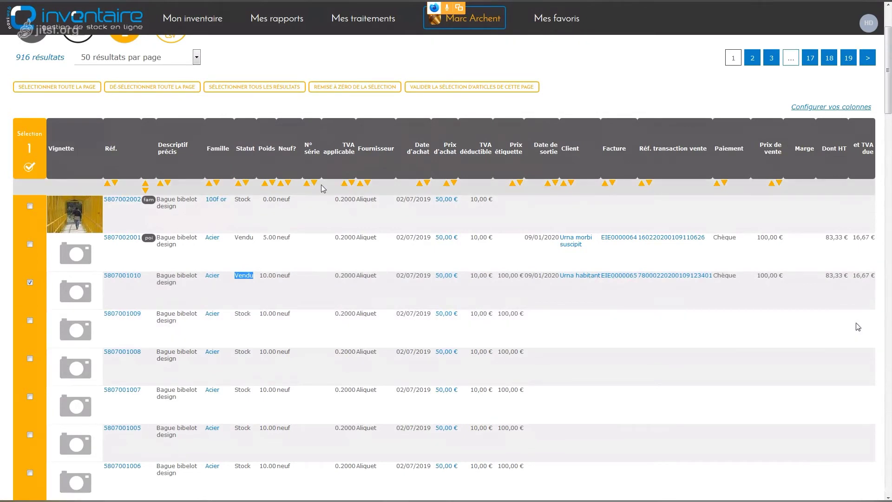
scroll(278, 209, "up", 2)
left_click_drag(56, 77, 303, 79)
left_click(303, 80)
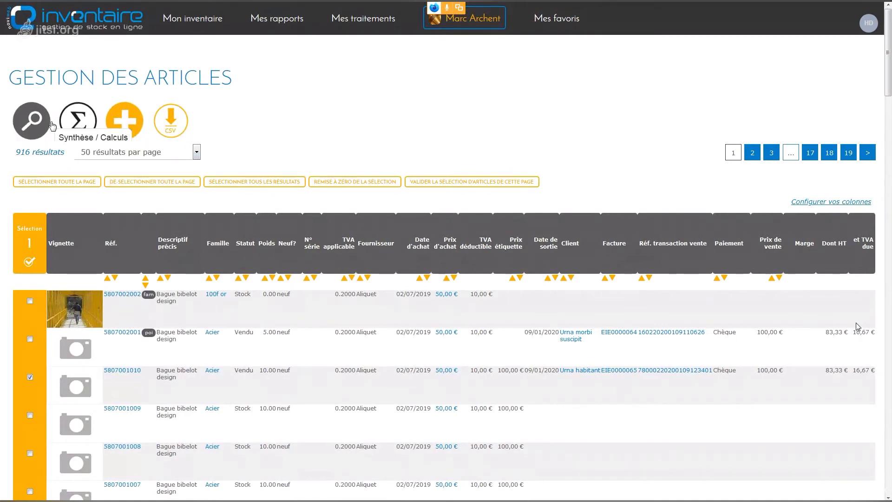
- Review the article search criteria for common fields, article, purchase, deposit, sale and history, and leave the search without filtering
left_click(38, 127)
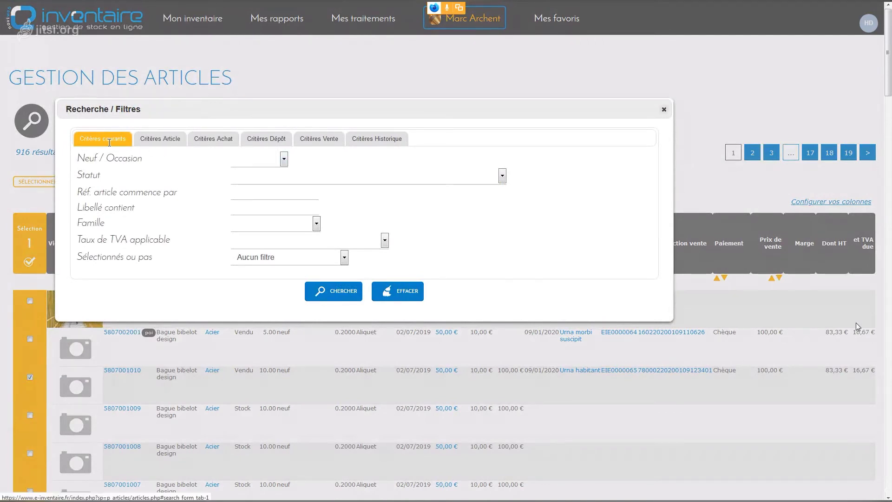
left_click(205, 147)
left_click(186, 143)
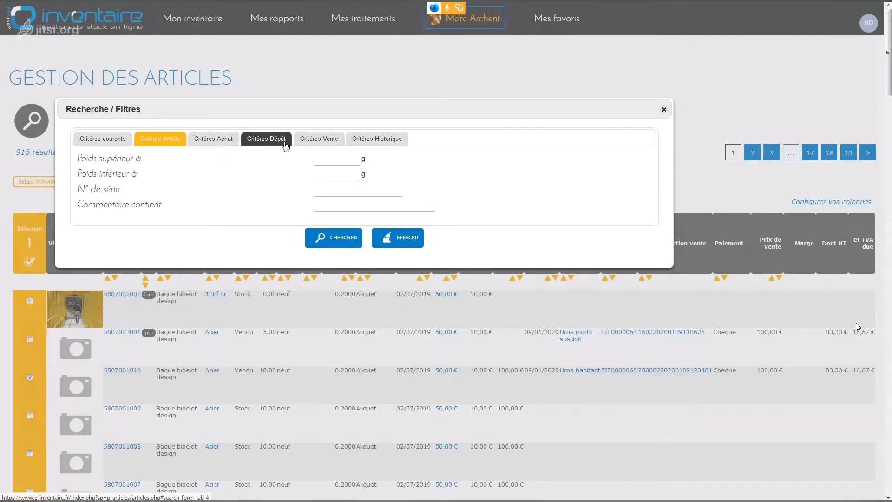
left_click(228, 145)
left_click(264, 146)
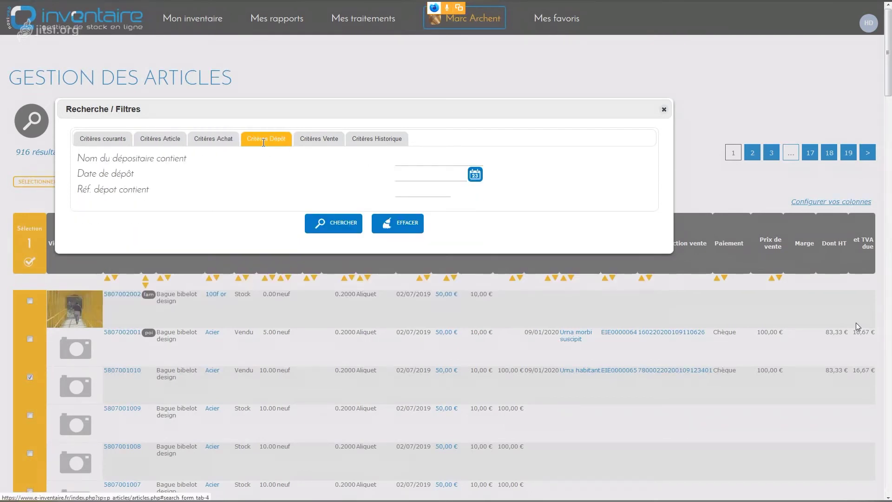
left_click(309, 145)
left_click(380, 141)
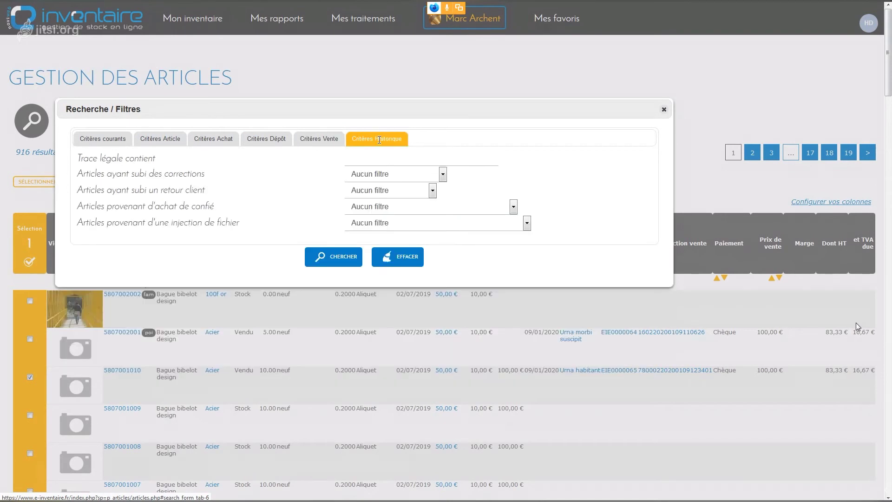
left_click(103, 138)
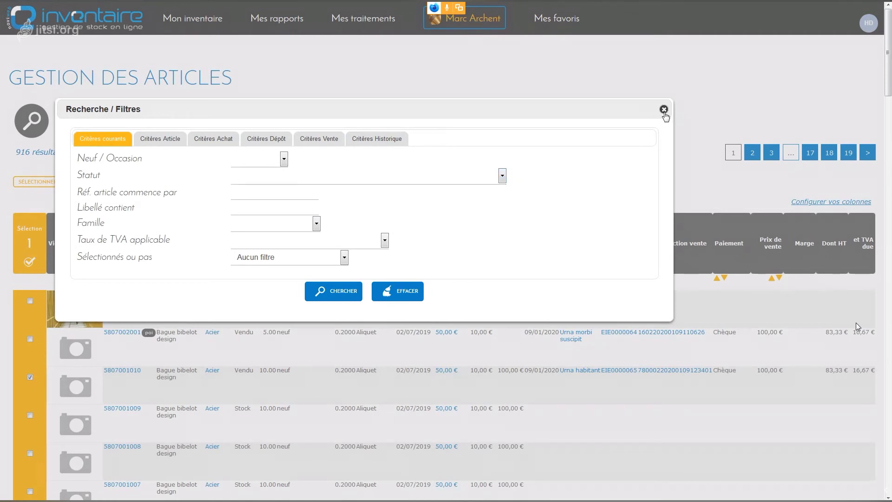
left_click(664, 111)
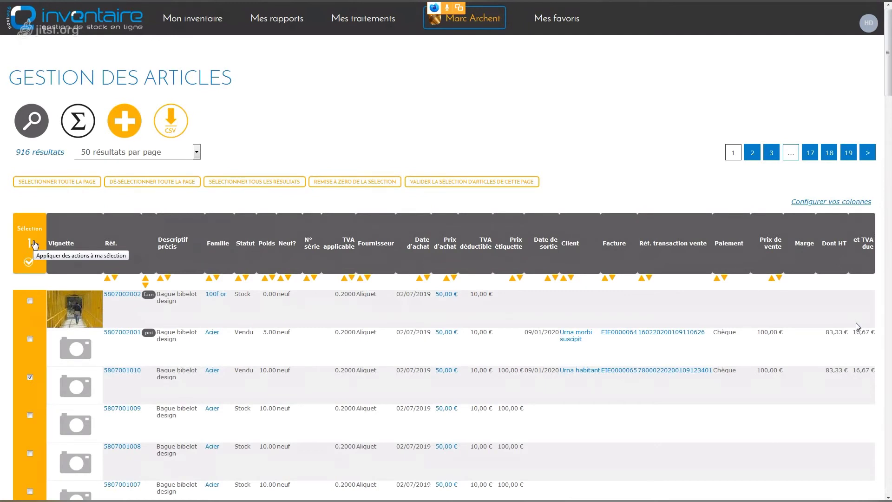
- Filter the articles to those whose label contains "bague" and check the number of results
left_click(32, 122)
left_click_drag(256, 112, 339, 85)
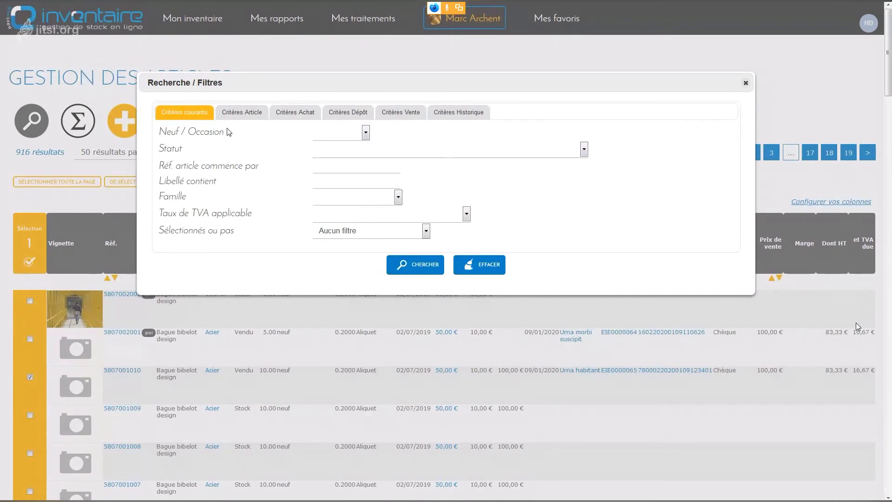
left_click(354, 182)
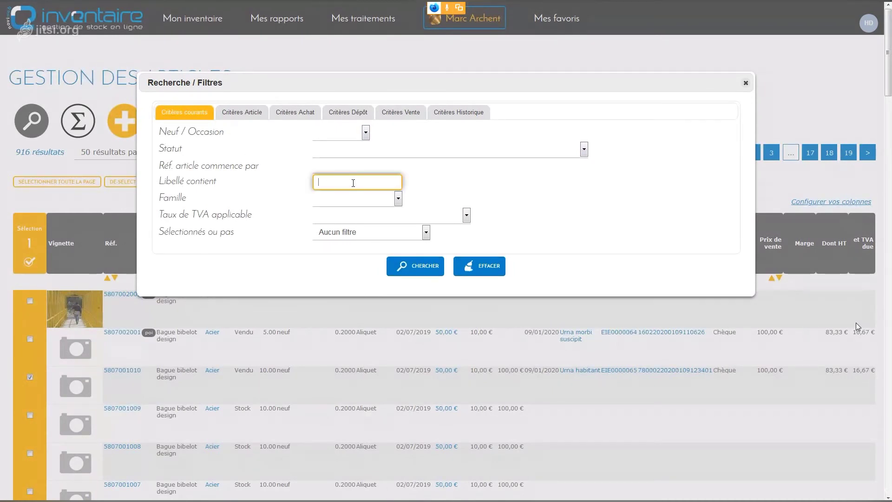
type("bague")
left_click(427, 272)
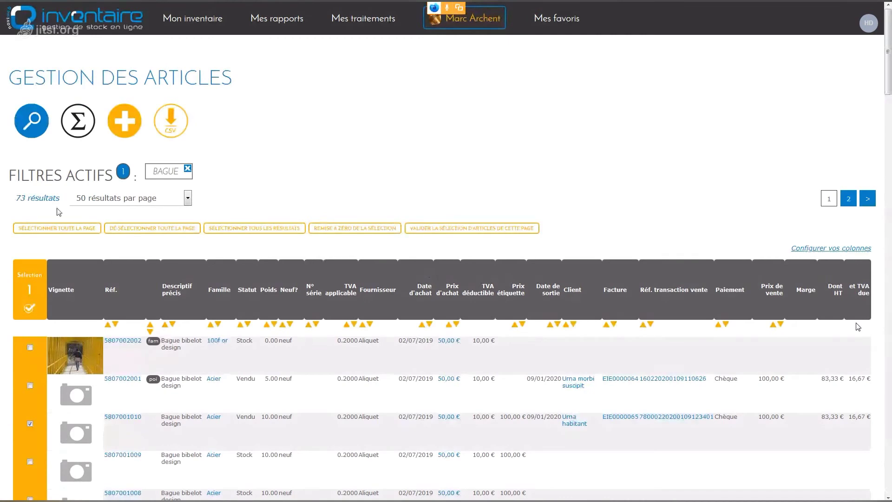
left_click_drag(14, 200, 63, 201)
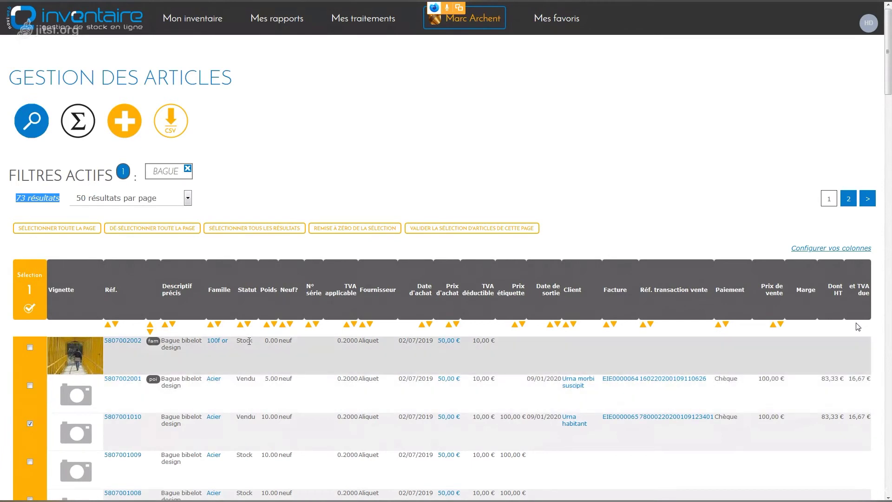
- Reopen the article search filters and set the status criterion to En stock
left_click(32, 121)
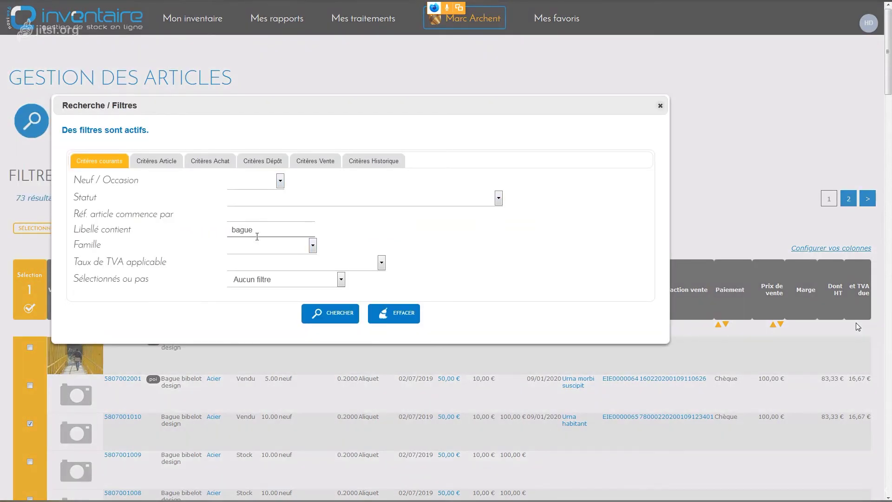
left_click(255, 203)
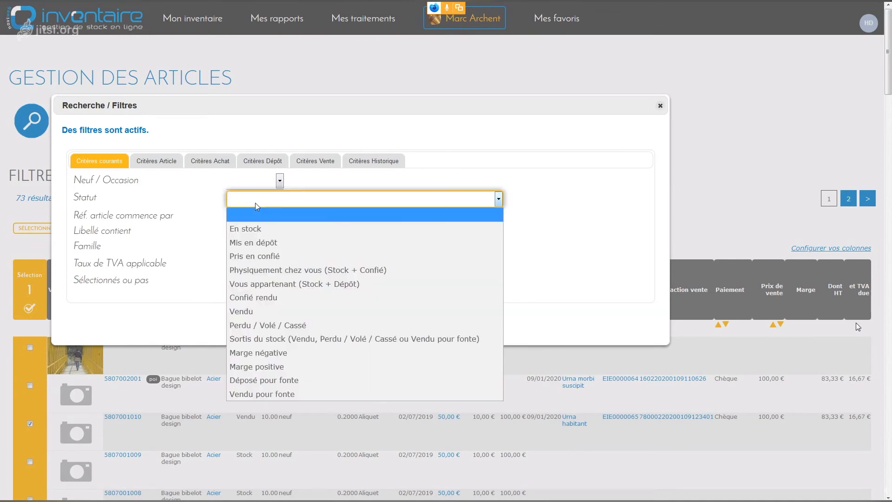
left_click(259, 227)
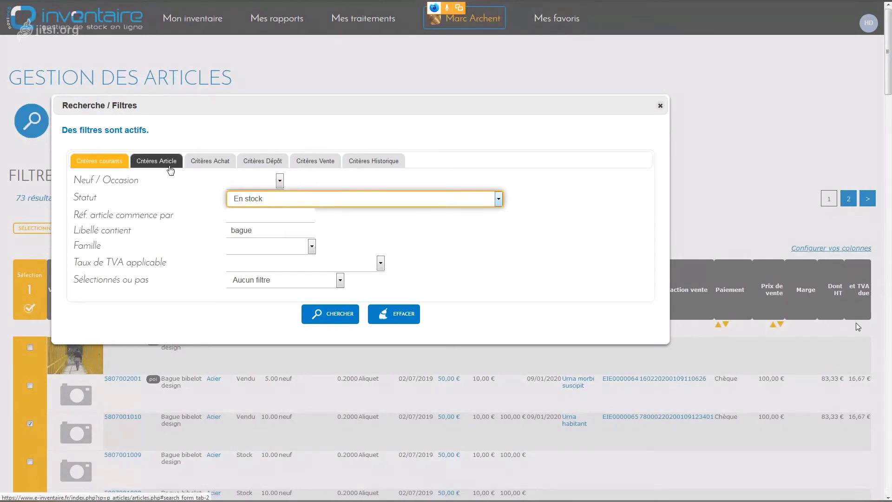
- Restrict the purchase date to between 01/06/2020 and 30/06/2020 and run the article search
left_click(210, 162)
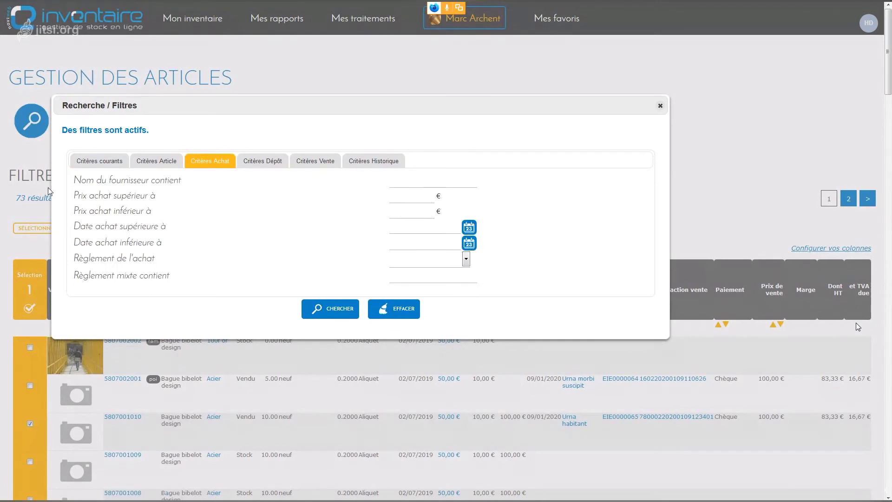
left_click(403, 226)
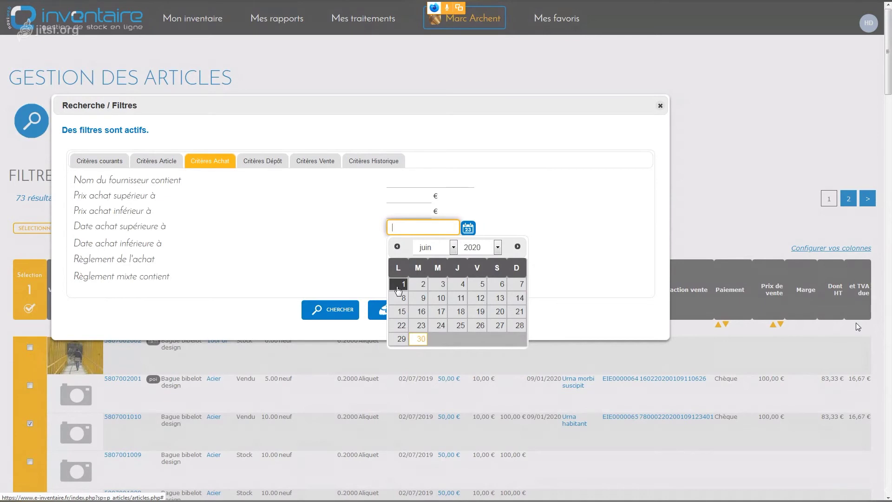
left_click(400, 287)
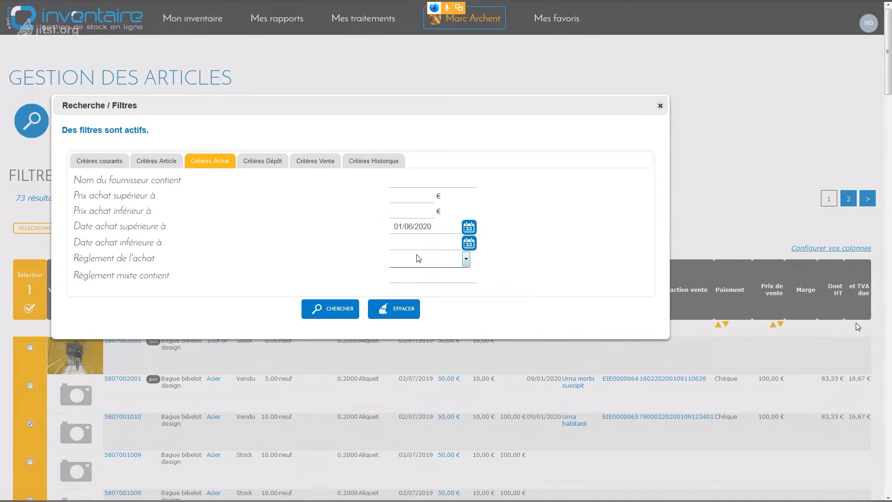
left_click(425, 243)
left_click(419, 355)
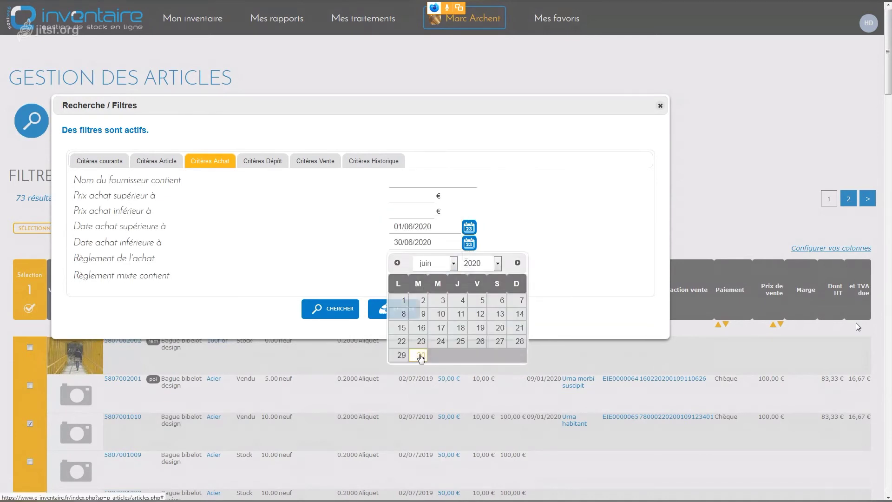
left_click(339, 306)
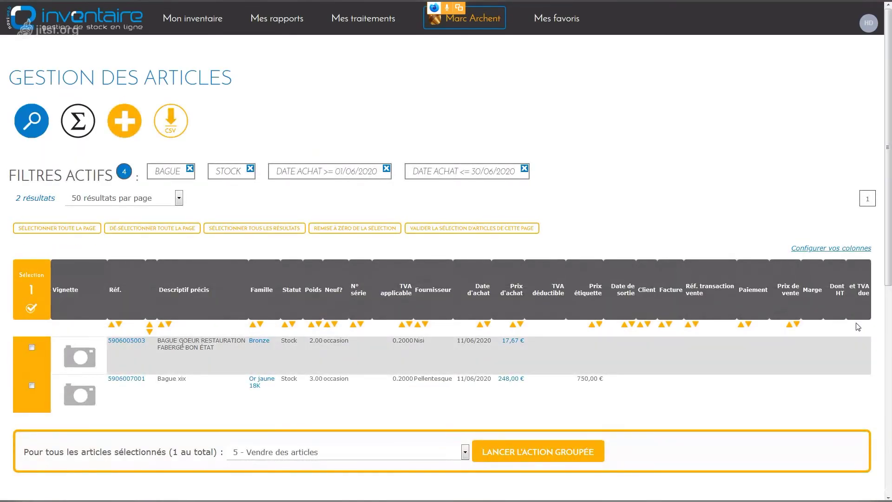
- Examine the filtered articles, their active filters and result count, and locate the Bague xix entry
triple_click(179, 379)
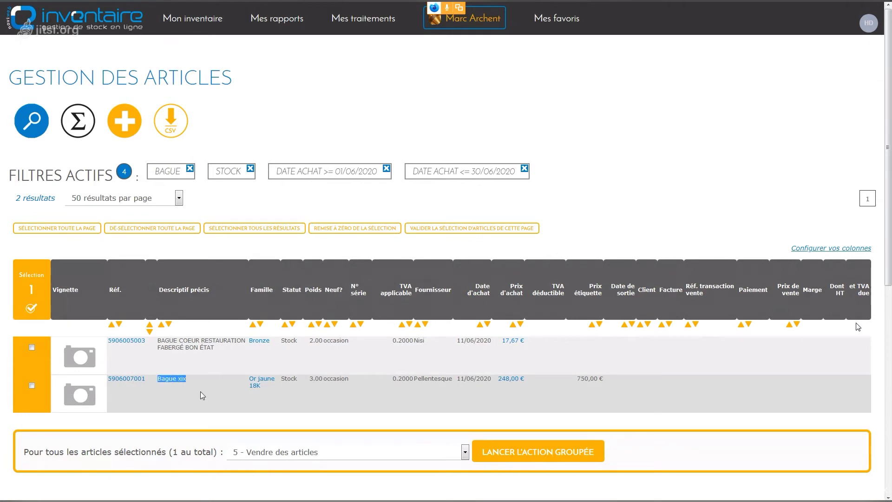
left_click(180, 346)
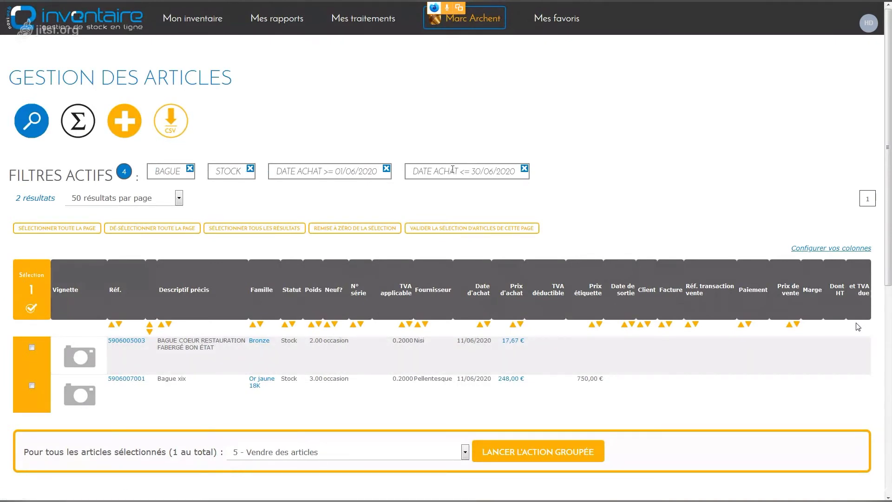
left_click_drag(17, 200, 55, 198)
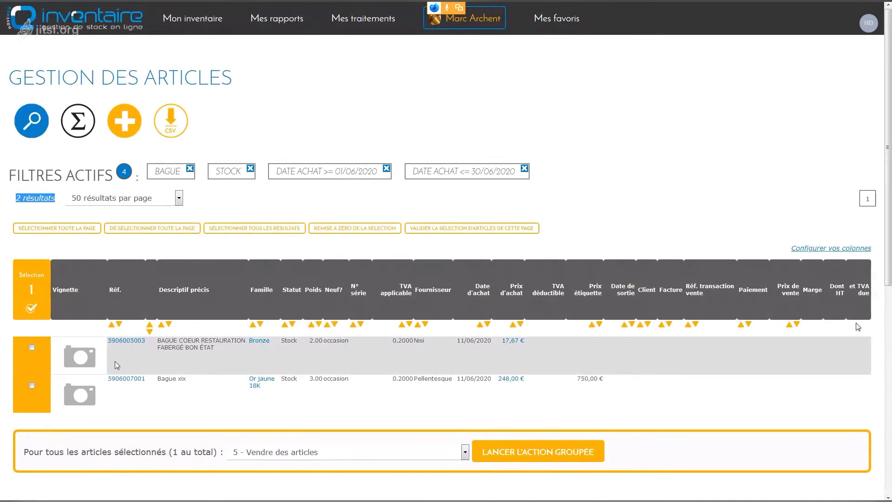
left_click_drag(158, 380, 201, 381)
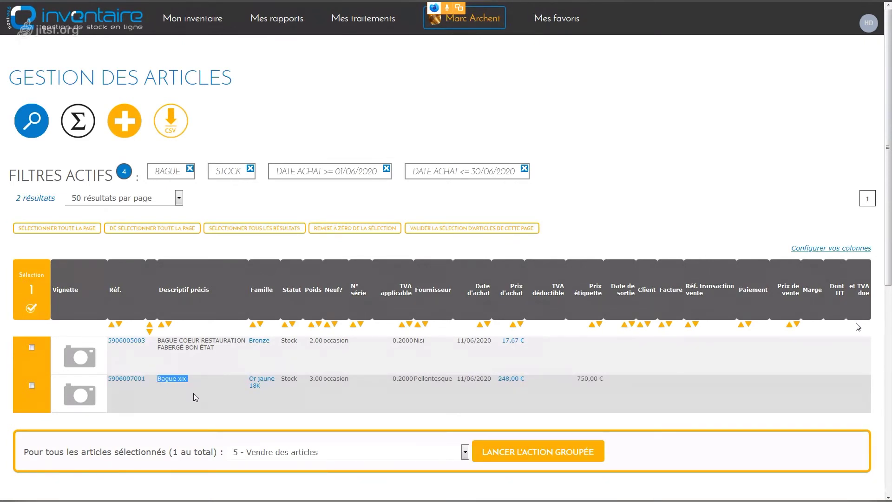
left_click(174, 384)
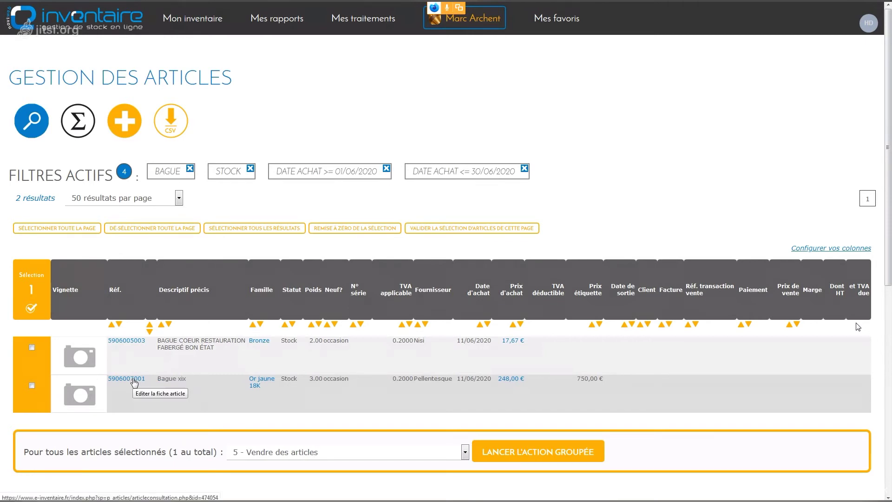
- Open the article record of Bague xix and look through its media, label and description sections
left_click(134, 382)
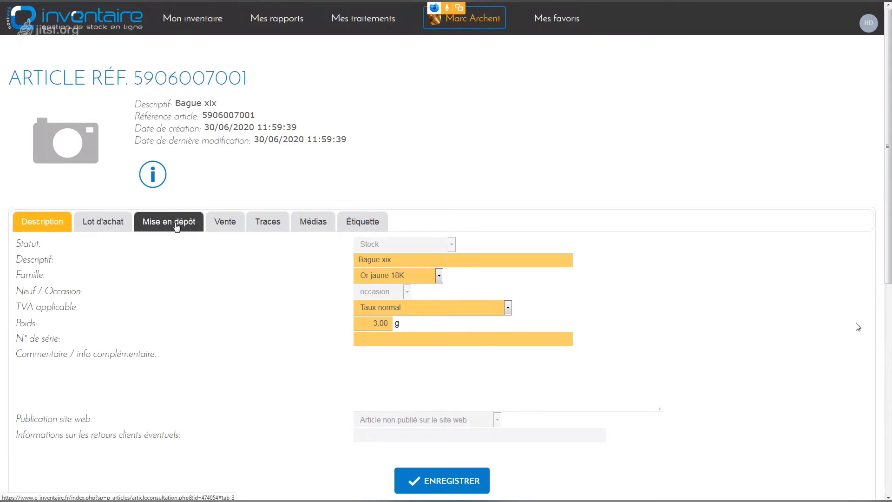
left_click(313, 222)
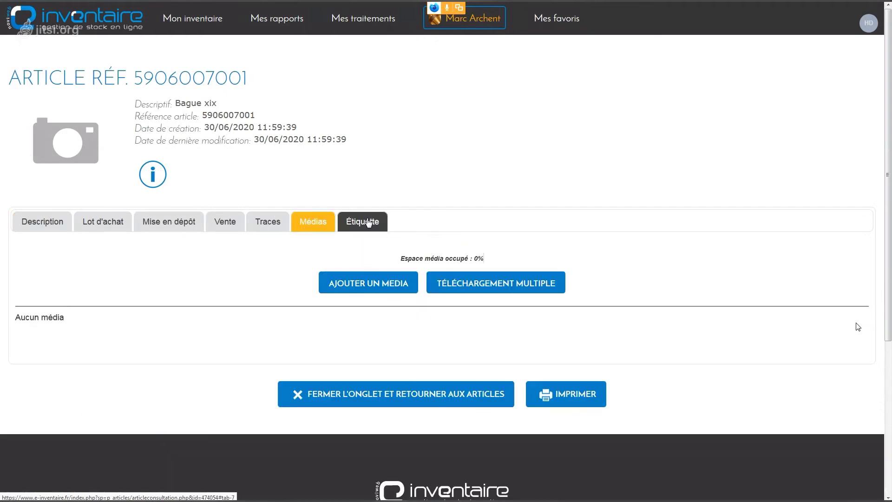
left_click(363, 221)
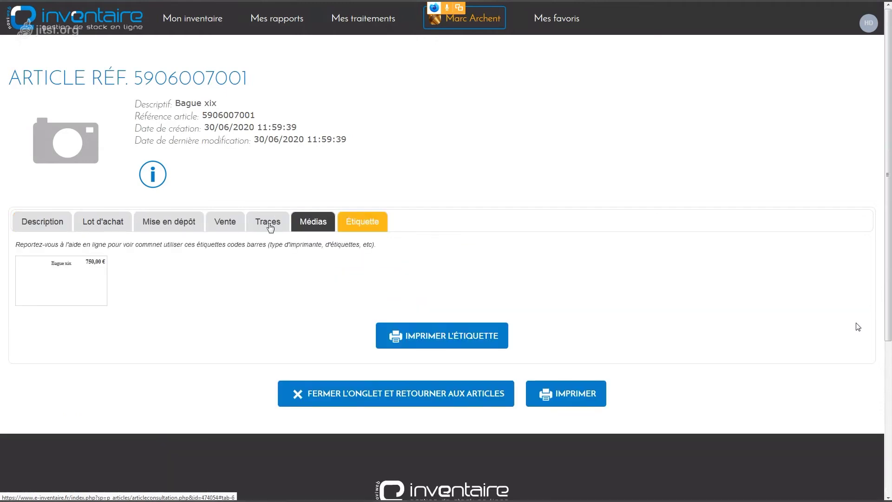
left_click(55, 225)
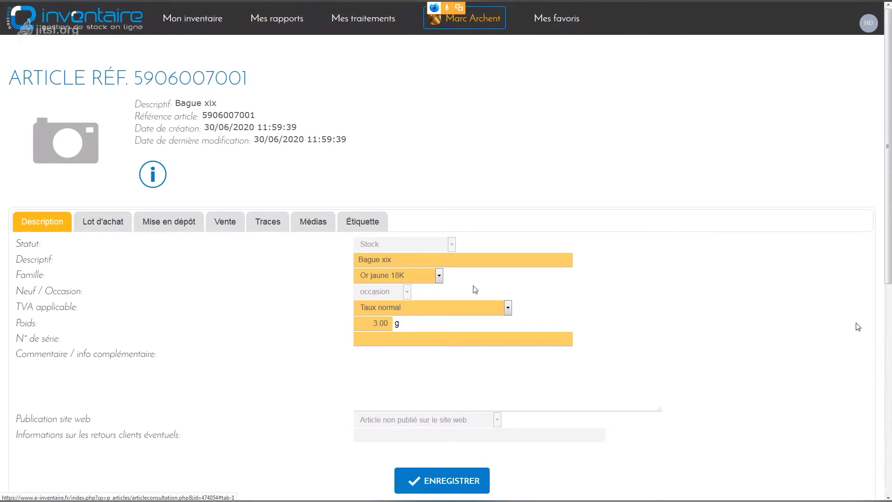
- Check the article record's editable fields and read the extra information explaining the field background colours
left_click(412, 259)
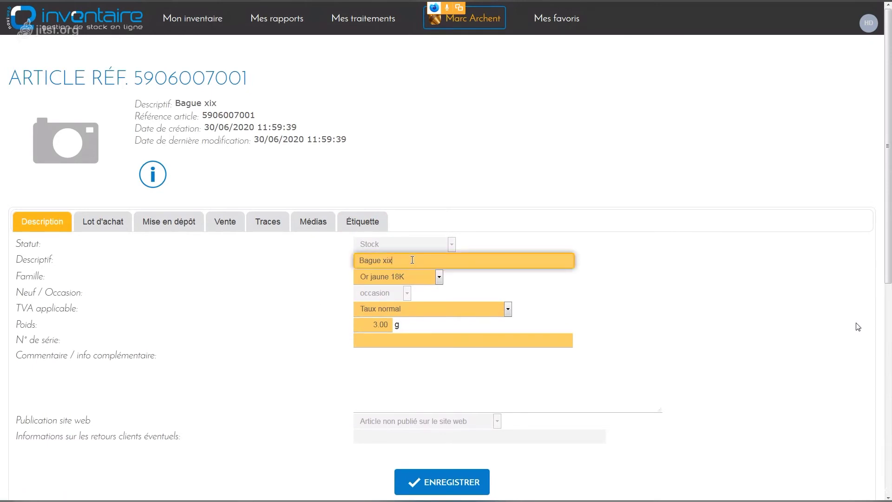
left_click(664, 276)
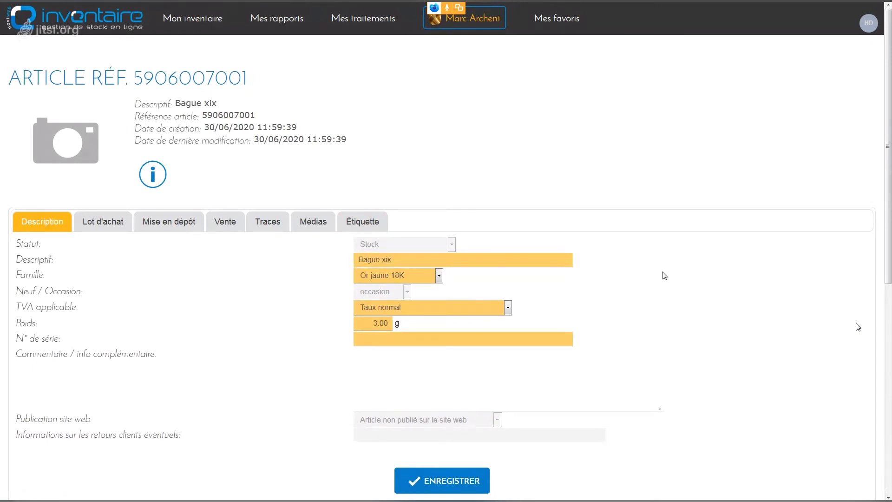
scroll(676, 277, "down", 1)
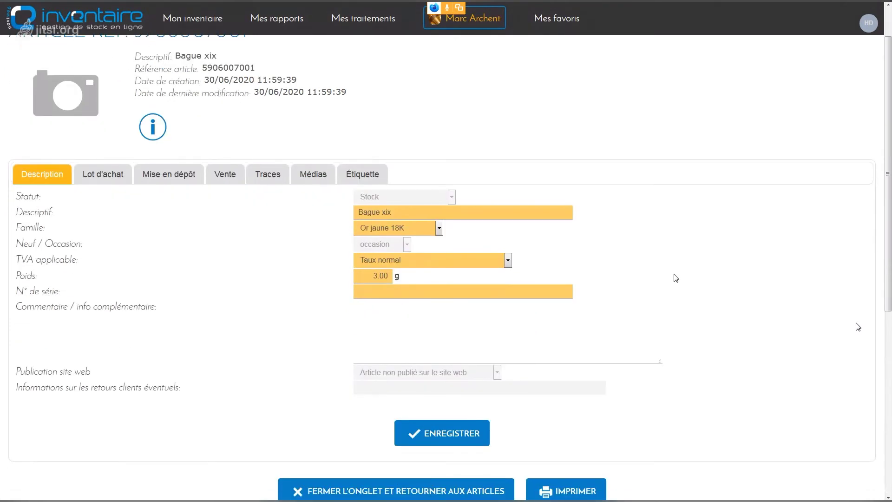
left_click(158, 136)
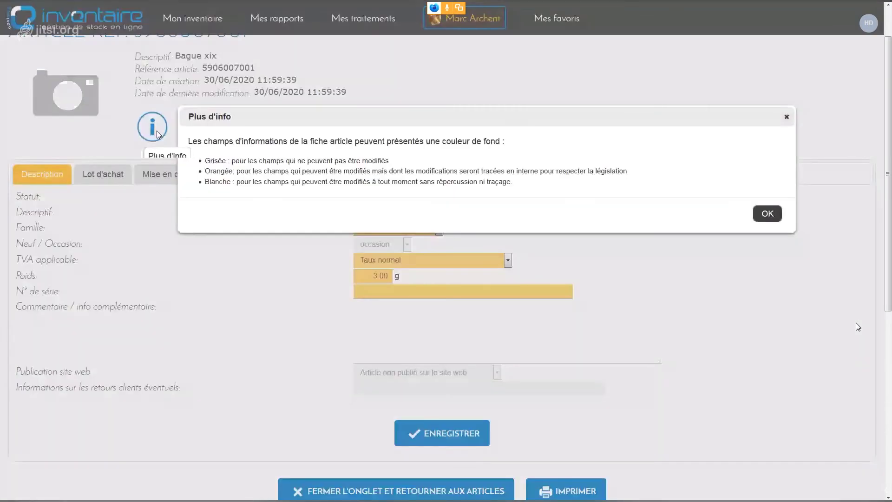
left_click(764, 217)
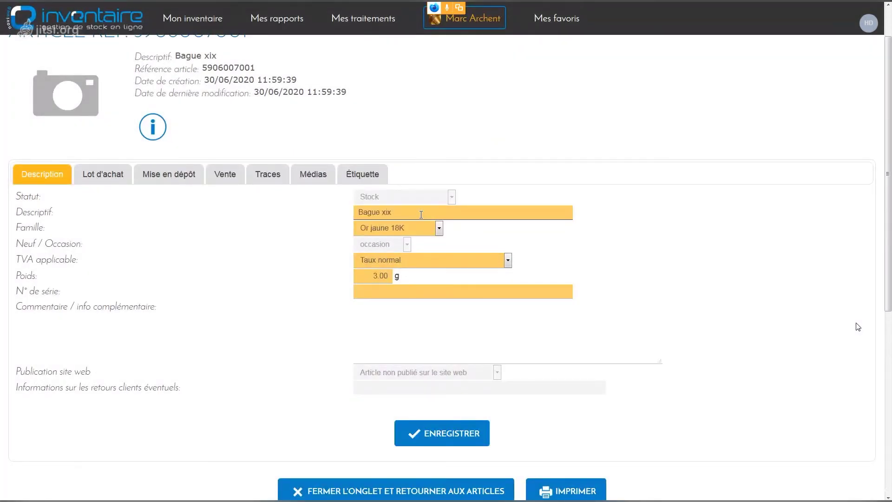
- Change the article's description to "Bague xix état coorect", save the record and confirm the correction
left_click(404, 211)
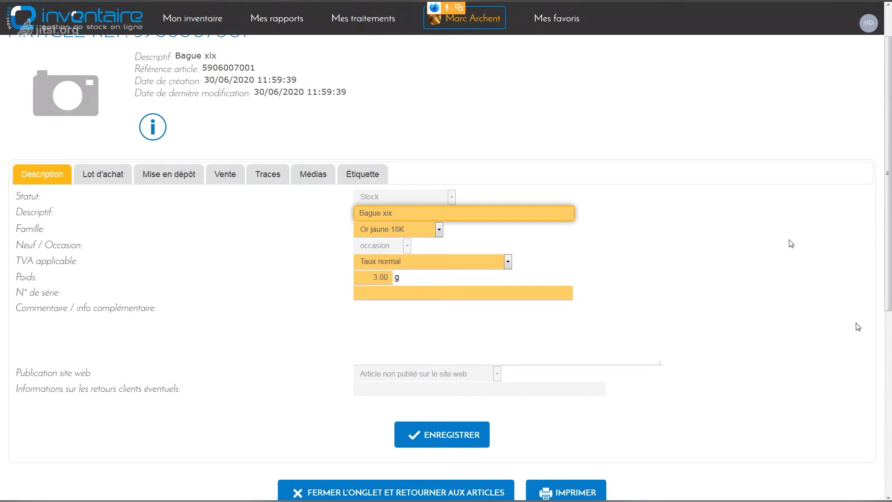
type("ma")
double_click(405, 212)
type("éta")
type("t neuf")
key("BackSpace")
key("BackSpace")
type("coorec")
left_click(471, 435)
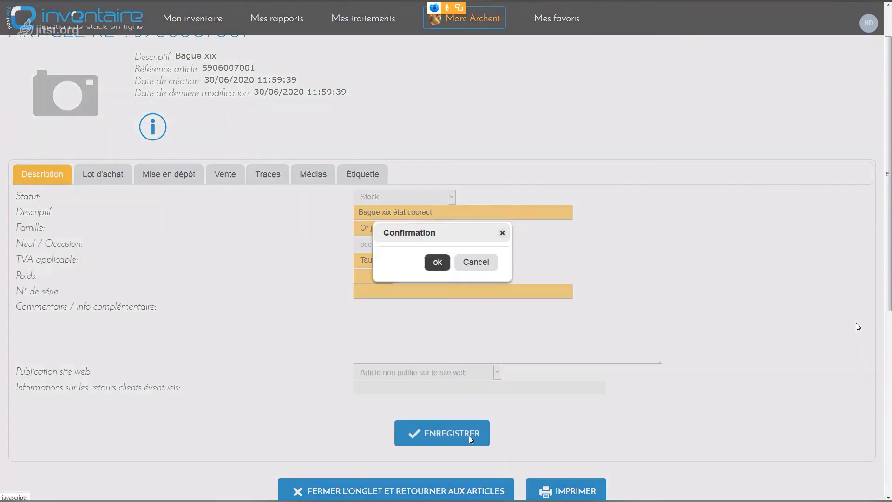
left_click(445, 264)
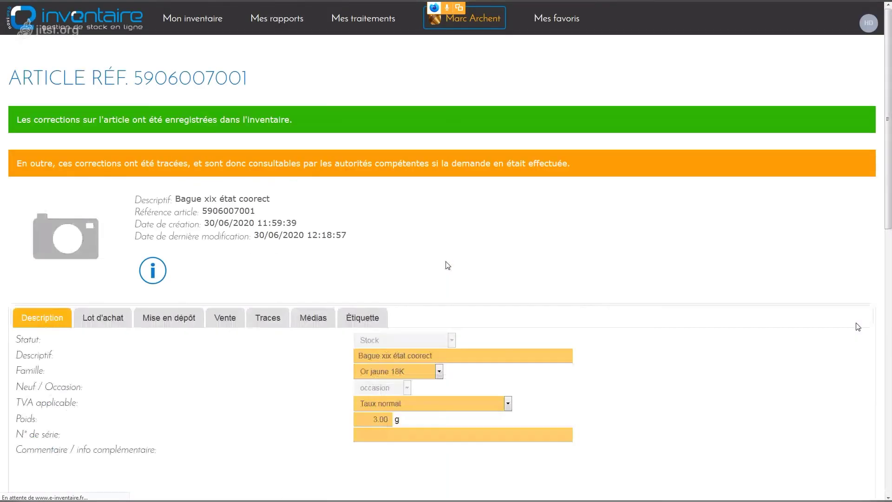
- Read the save messages and examine the article's traces for the modification's date, author and old and new labels
left_click_drag(16, 163, 550, 154)
left_click(647, 210)
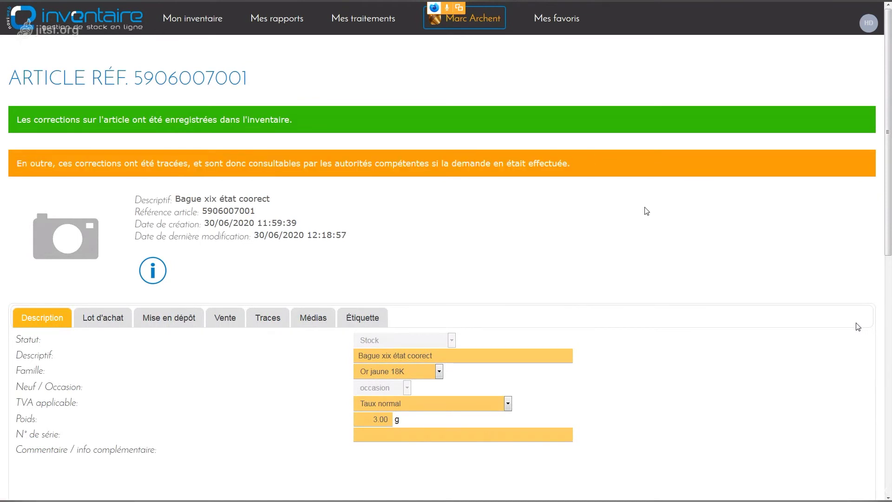
left_click(421, 357)
left_click(273, 321)
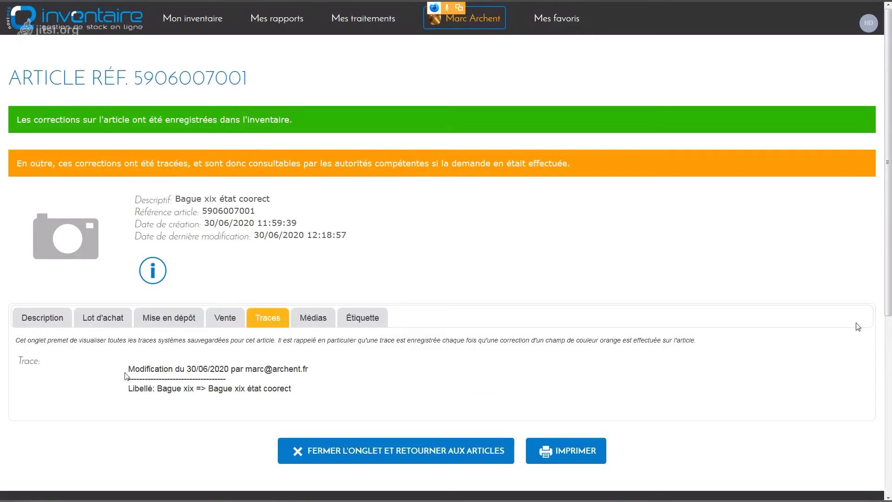
left_click_drag(159, 369, 289, 386)
left_click(300, 400)
left_click_drag(187, 369, 309, 374)
mouse_move(487, 28)
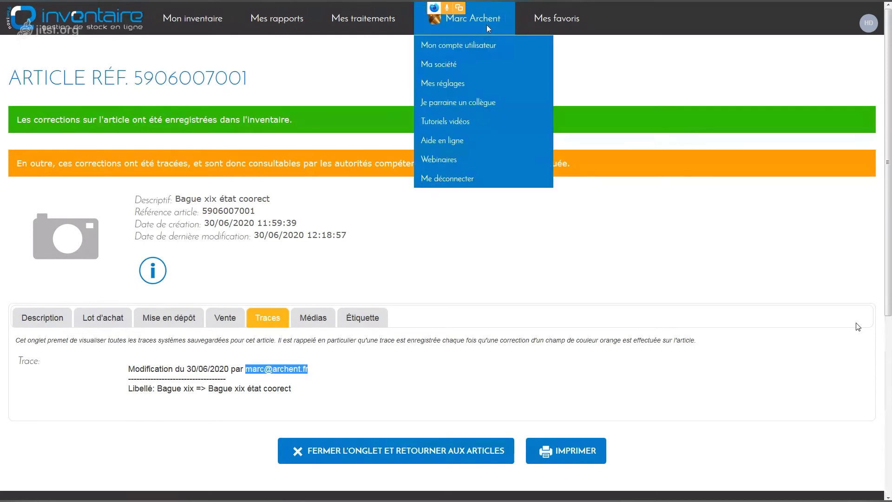
left_click(133, 429)
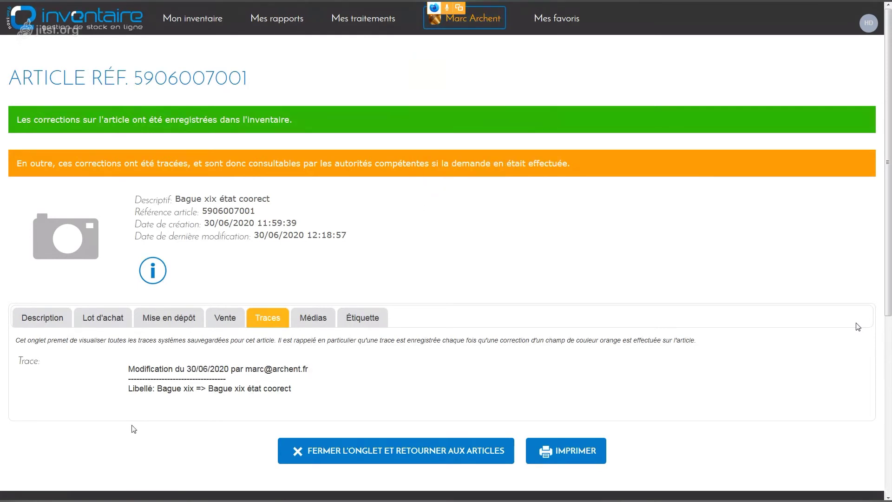
double_click(146, 389)
left_click_drag(158, 389, 299, 394)
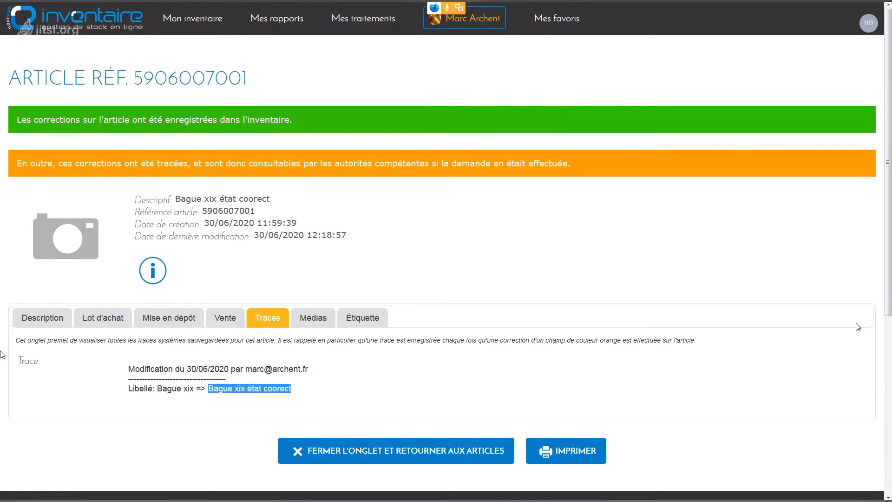
- Look through the article's description, purchase lot, deposit and sale sections
left_click(43, 320)
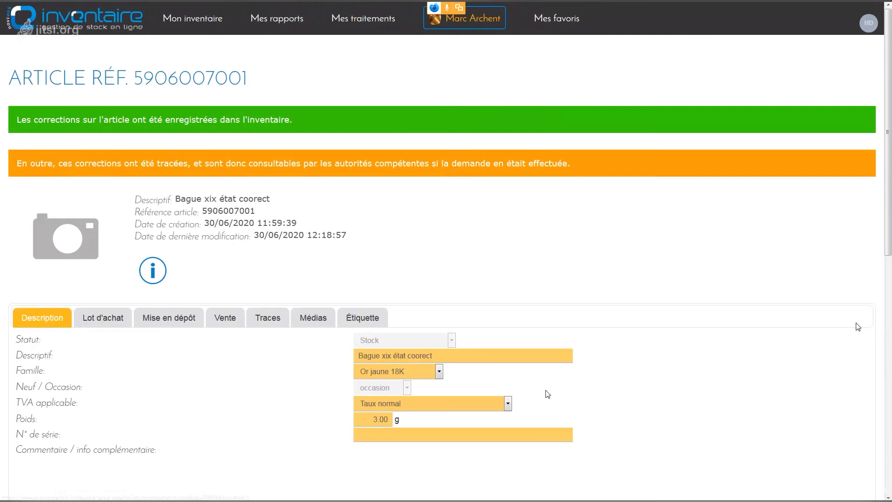
scroll(303, 377, "down", 2)
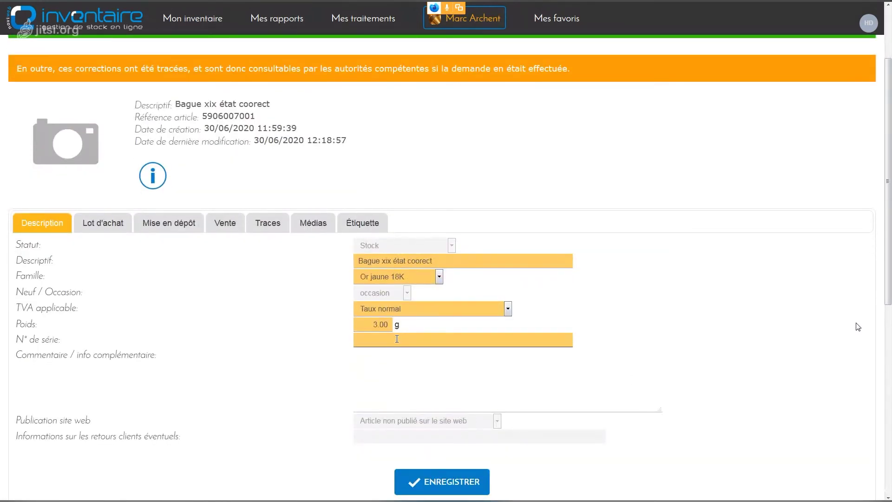
left_click(123, 227)
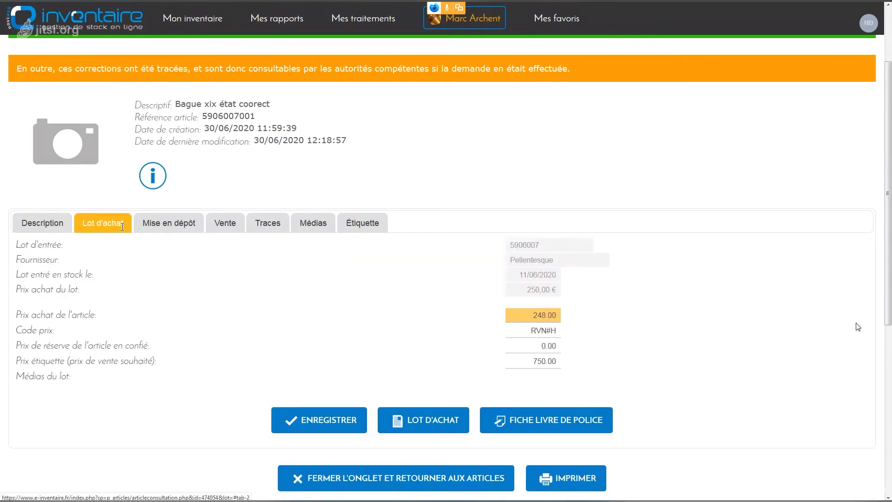
left_click(179, 229)
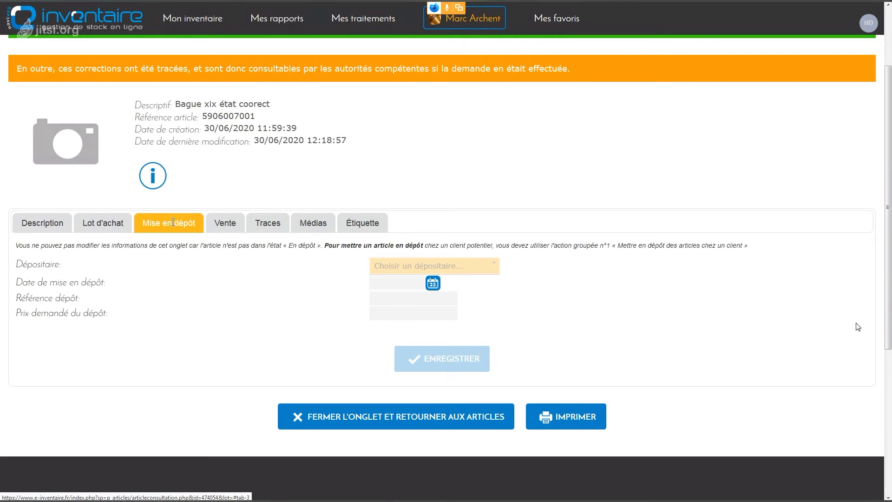
left_click(222, 225)
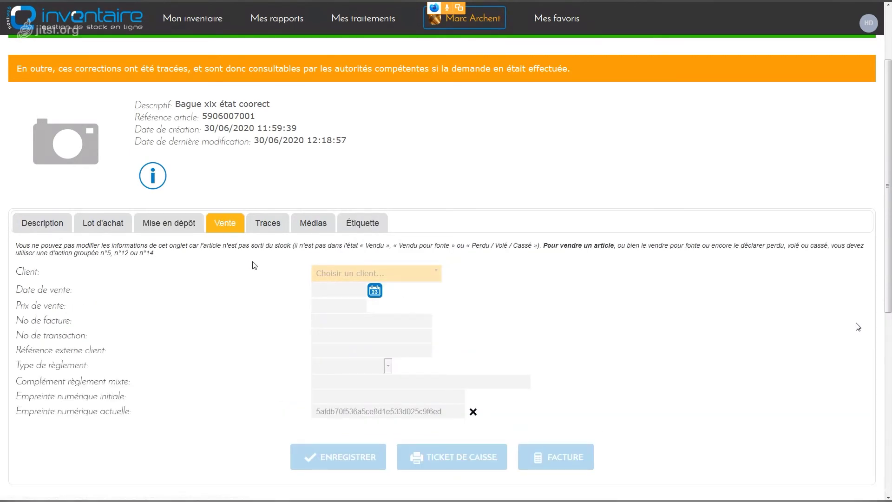
scroll(226, 181, "down", 1)
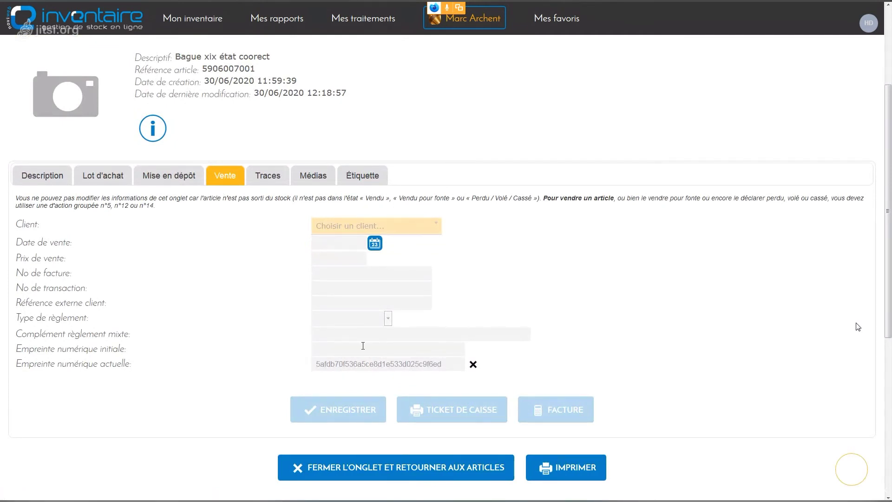
left_click(47, 175)
scroll(131, 236, "down", 1)
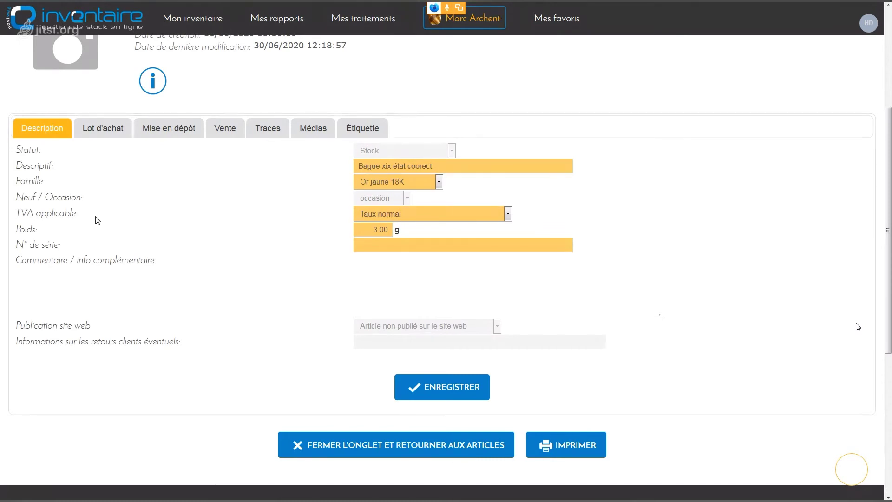
scroll(118, 229, "up", 2)
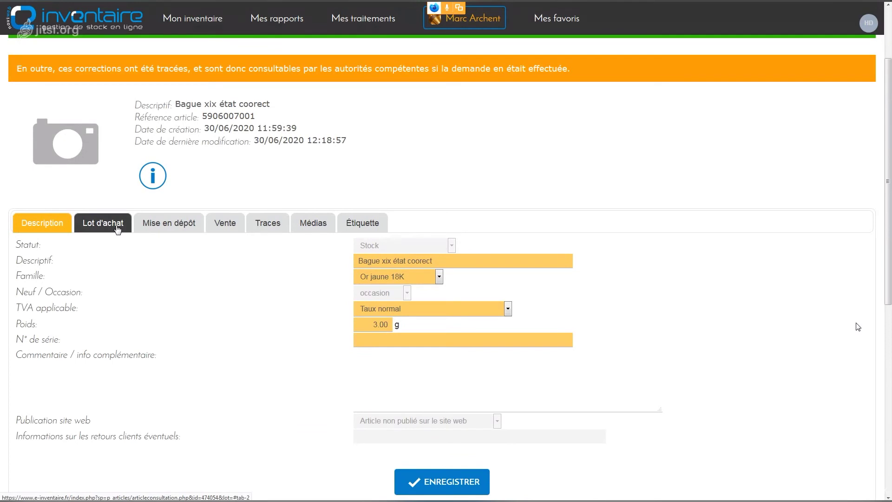
scroll(118, 229, "down", 4)
scroll(442, 340, "up", 3)
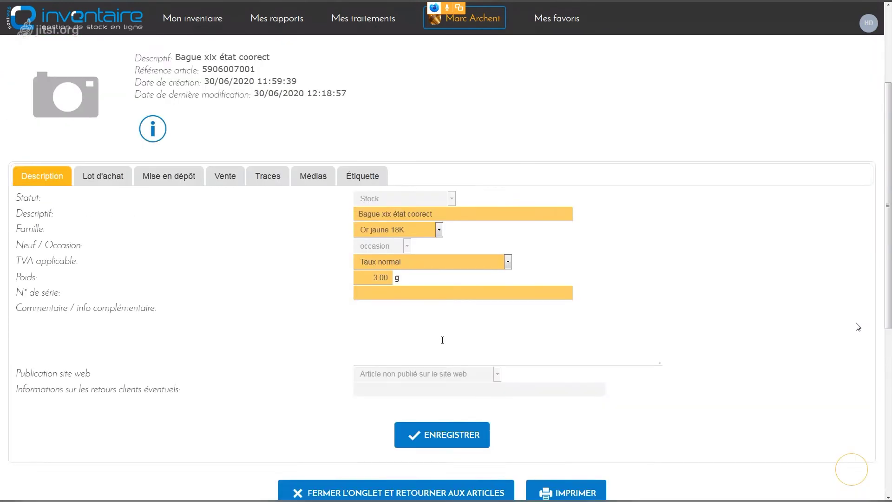
scroll(442, 340, "up", 3)
- Return to the article list and look over the available reports and data processing operations
mouse_move(184, 23)
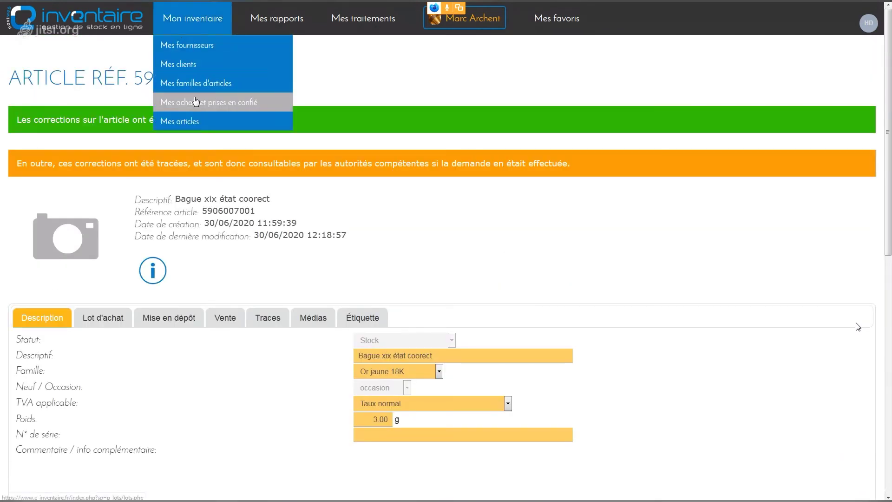
left_click(195, 126)
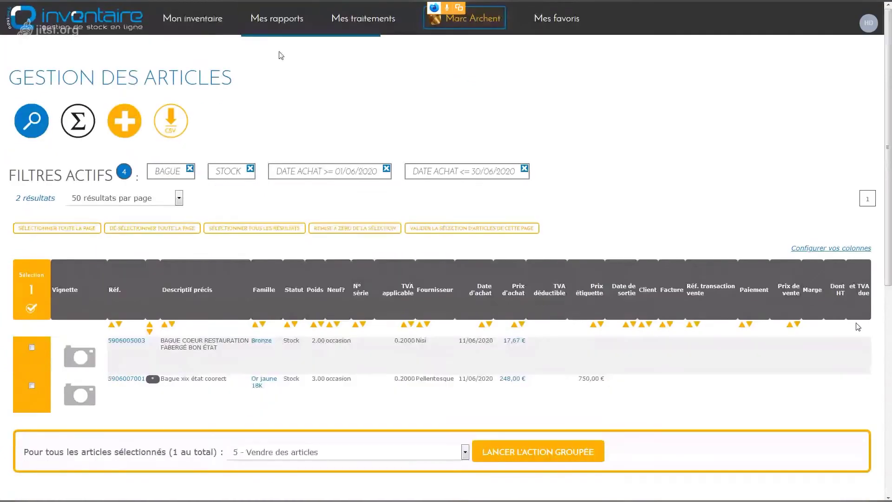
mouse_move(281, 29)
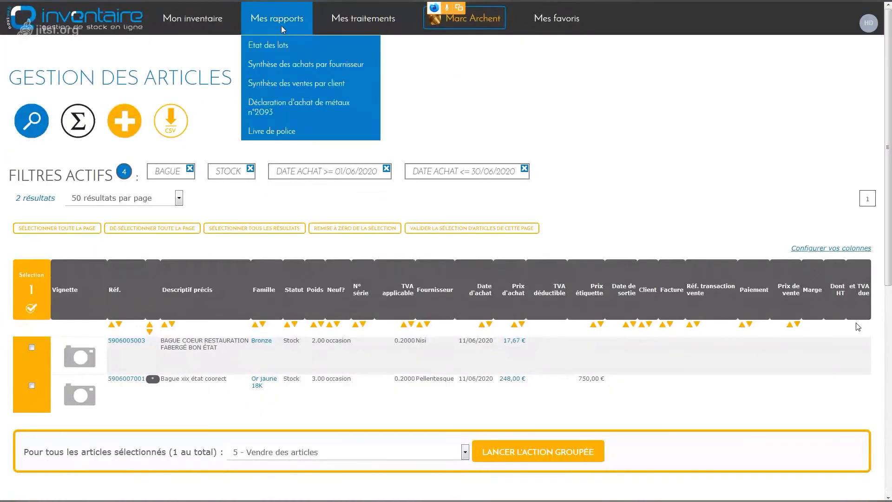
mouse_move(345, 26)
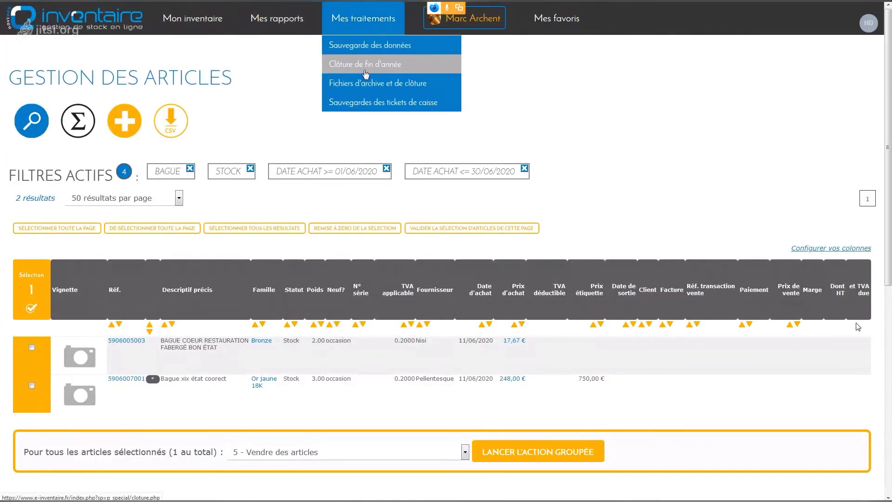
mouse_move(203, 21)
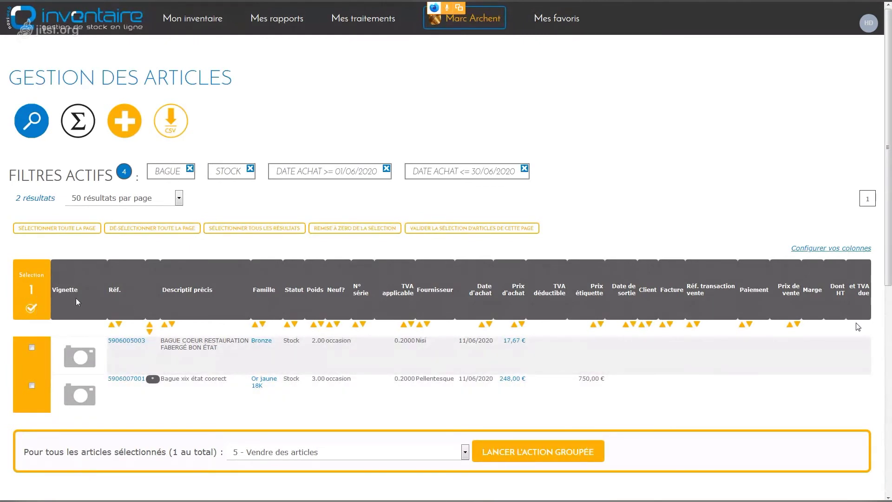
- Reset the article selection, select only the Bague xix état coorect article and validate the selection for this page
left_click(358, 228)
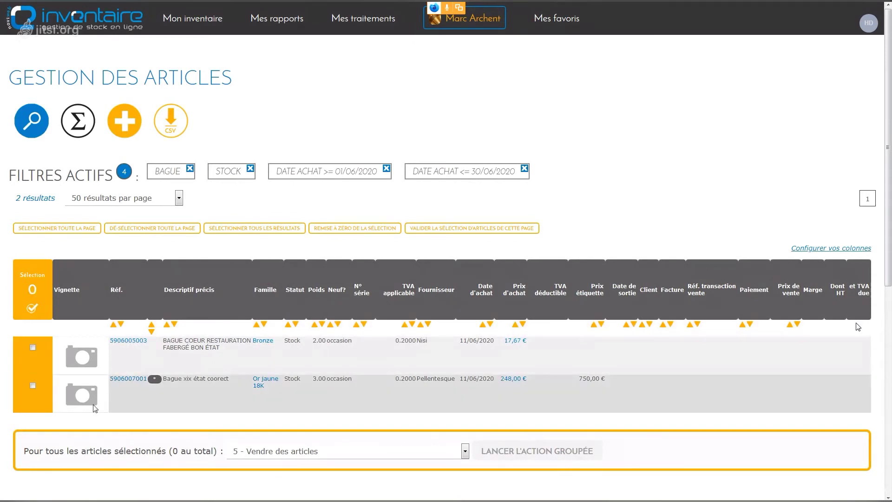
left_click_drag(163, 380, 221, 378)
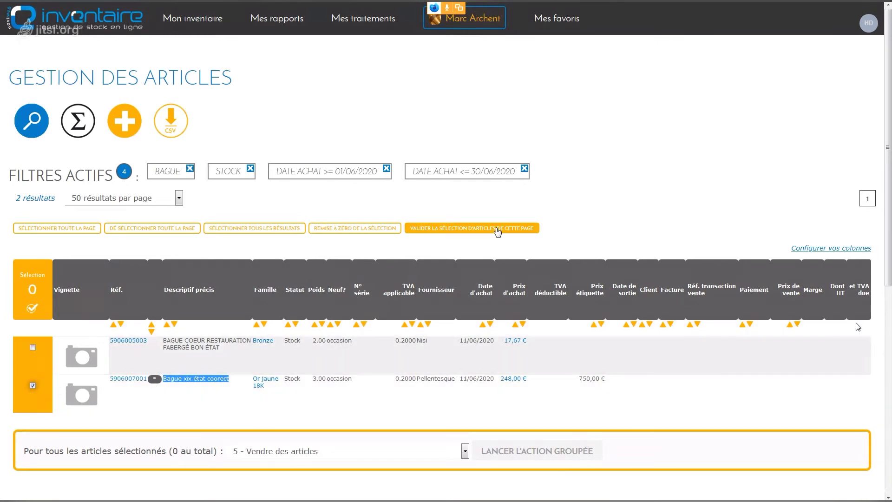
left_click(498, 232)
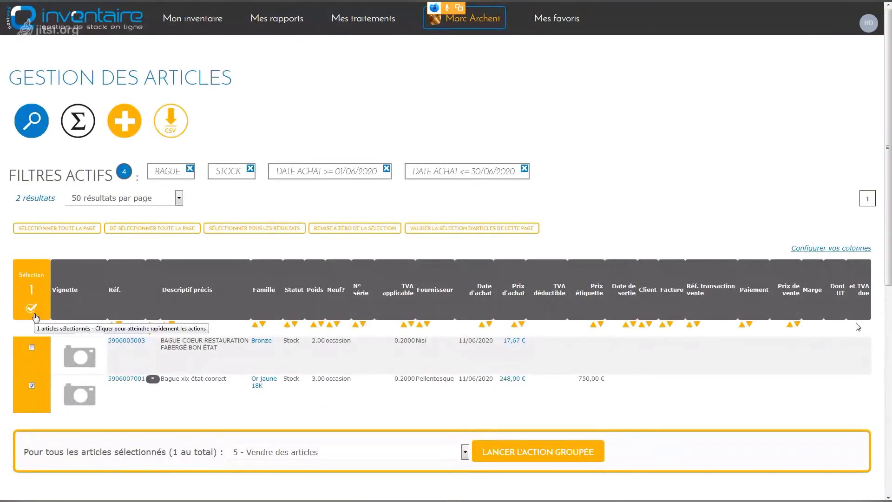
- Clear all active filters from the article list and check the search criteria without running a new search
left_click(35, 121)
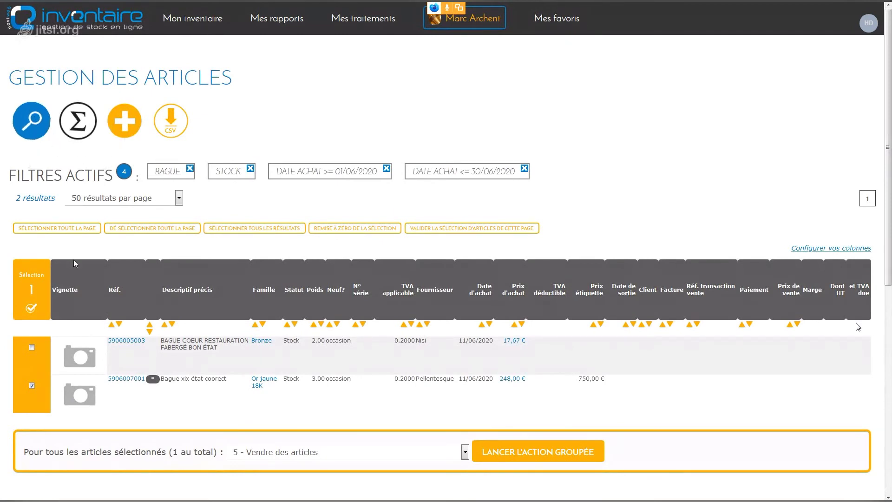
left_click(29, 119)
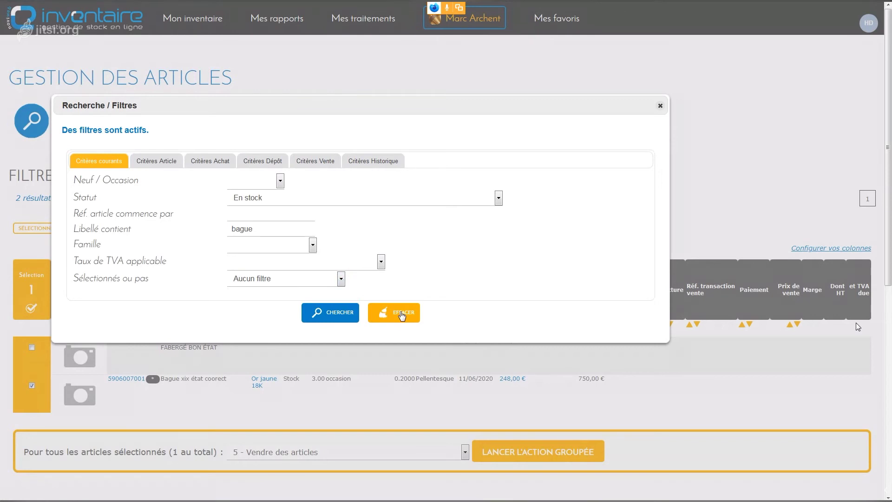
left_click(401, 314)
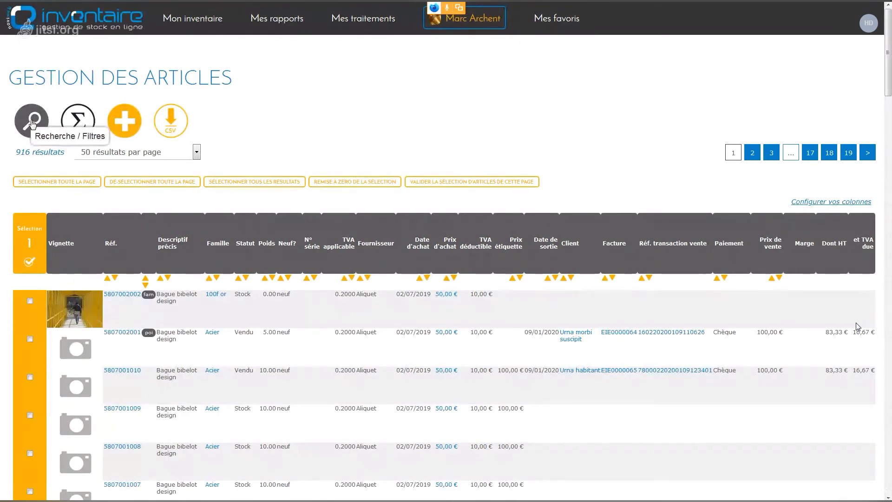
left_click(32, 122)
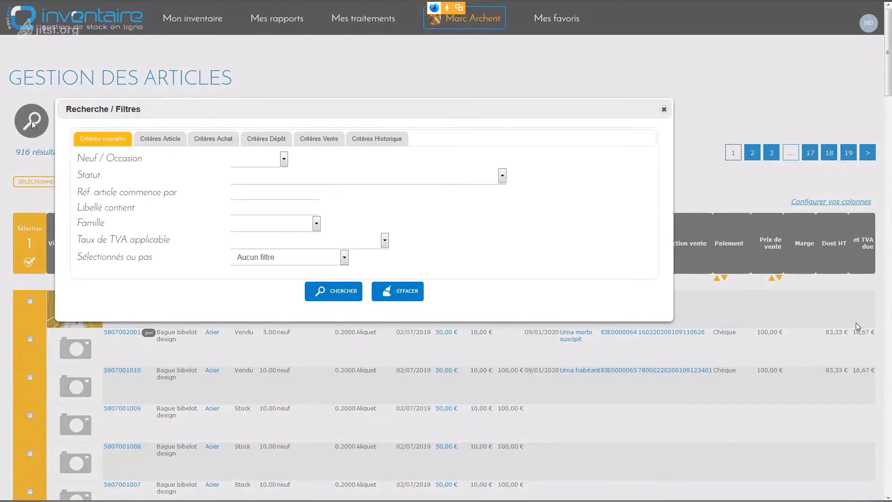
left_click(664, 111)
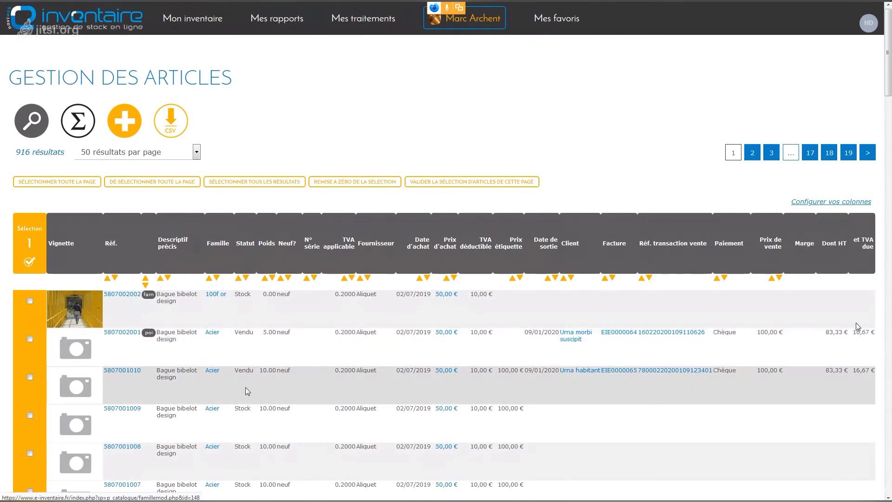
- Filter the article list by the status En stock and run the search
left_click(32, 121)
left_click(279, 157)
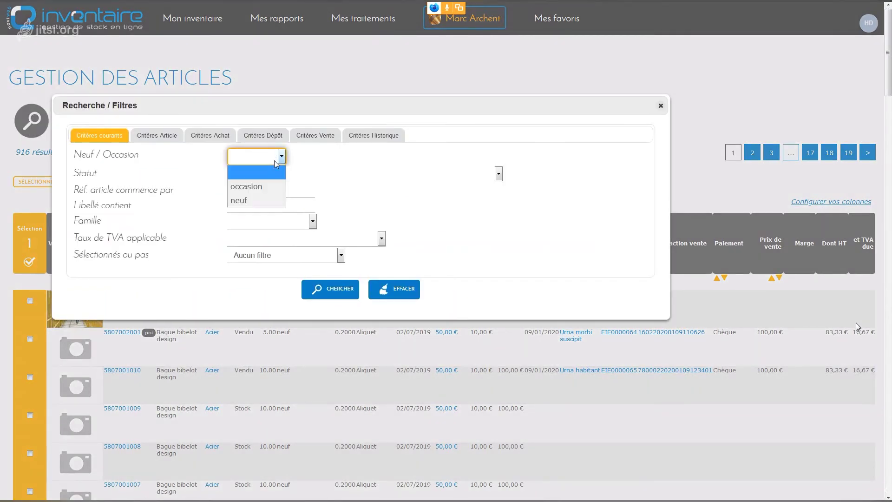
left_click(333, 241)
left_click(320, 177)
left_click(245, 203)
left_click(350, 287)
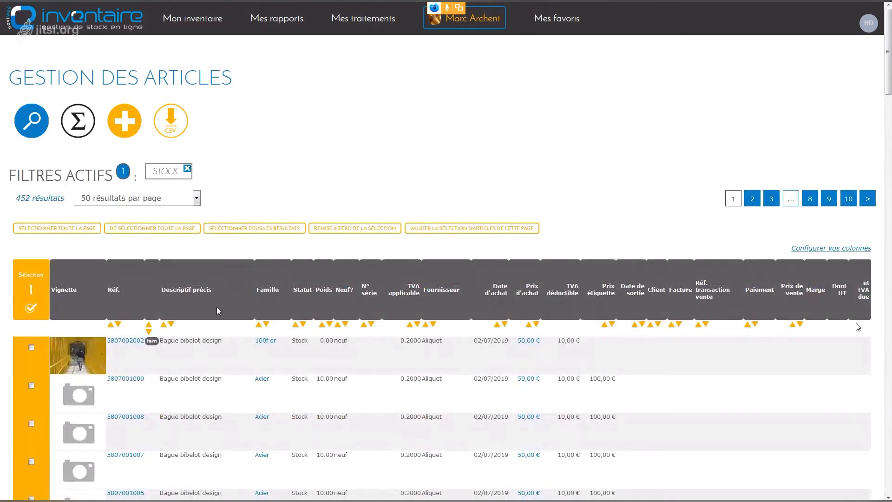
scroll(229, 298, "down", 2)
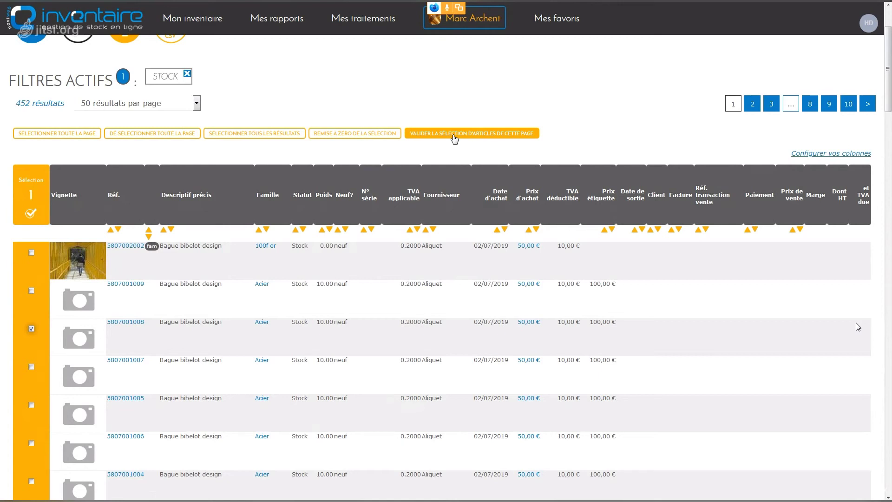
left_click(454, 137)
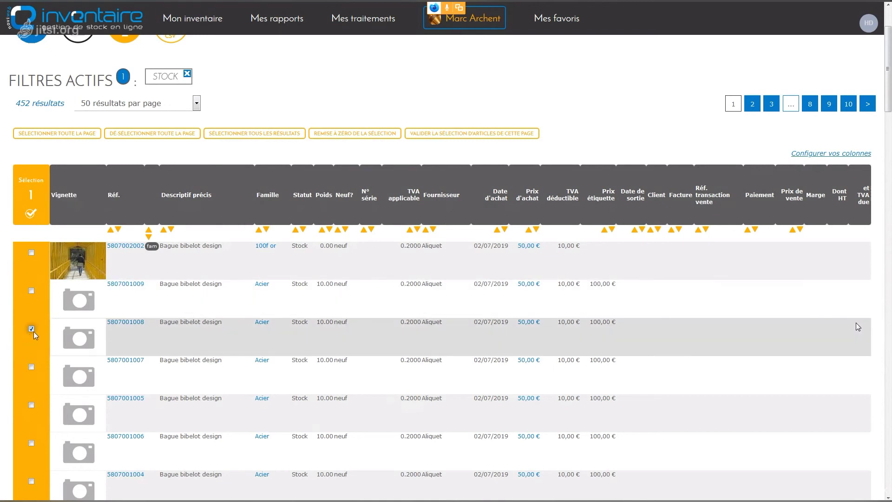
left_click(454, 136)
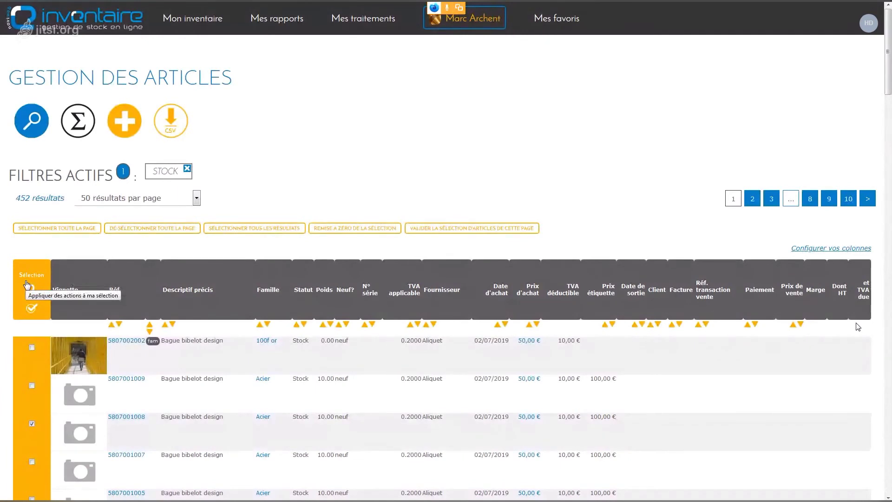
- Clear the En stock filter from the article list and look over the full, unfiltered list
left_click(32, 121)
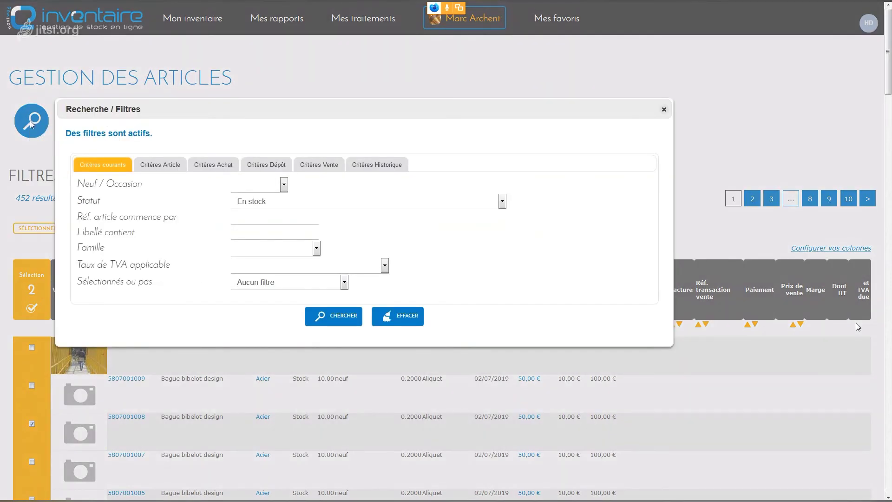
left_click(411, 318)
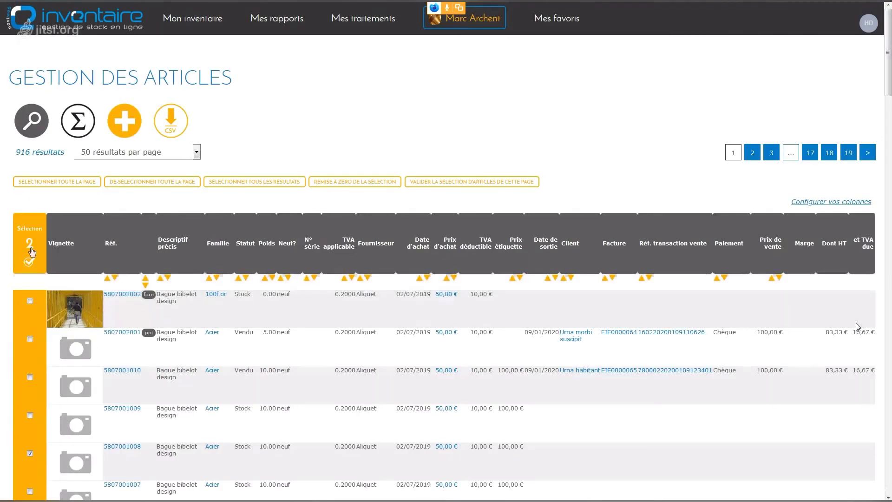
scroll(95, 435, "down", 10)
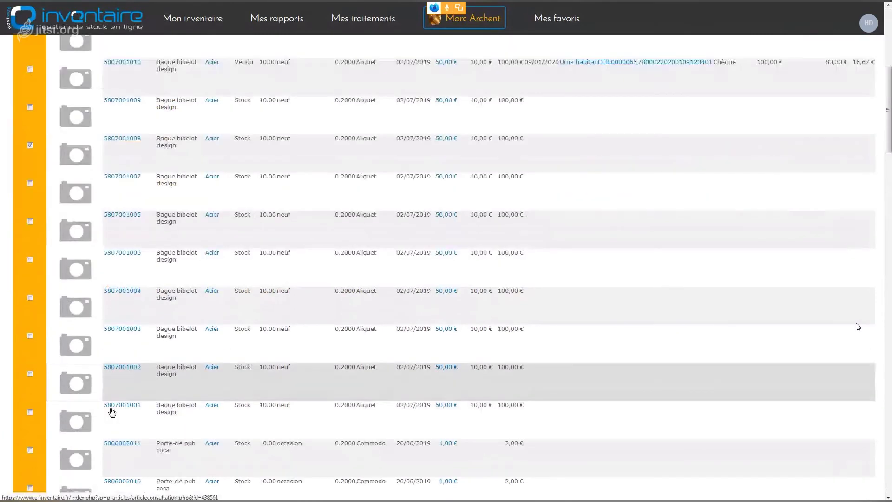
scroll(110, 412, "up", 10)
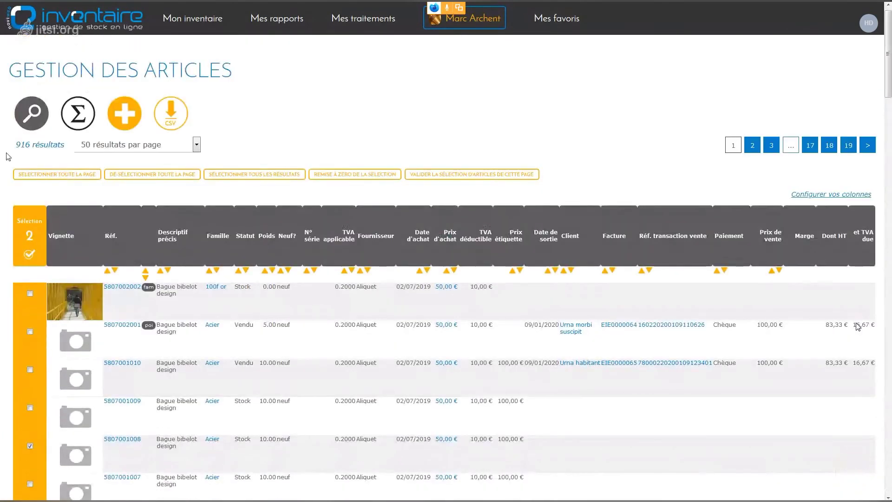
left_click_drag(16, 145, 56, 144)
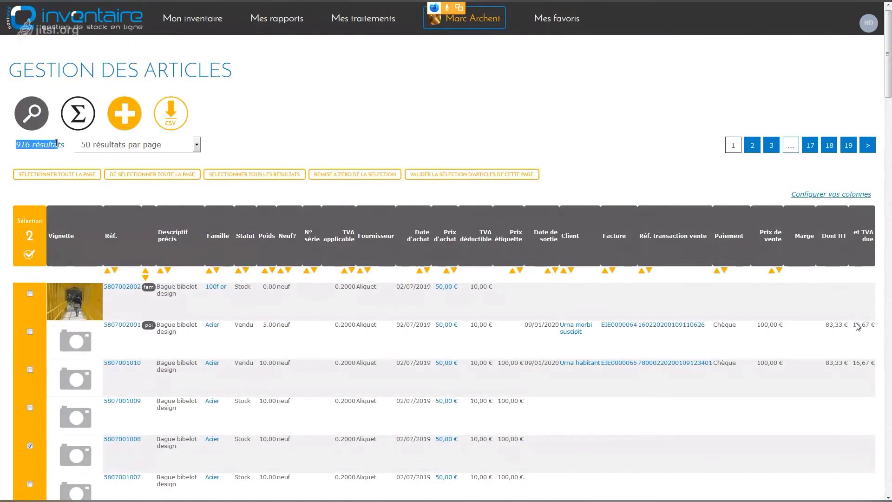
- Filter the article list to show only Articles sélectionnés
left_click(33, 120)
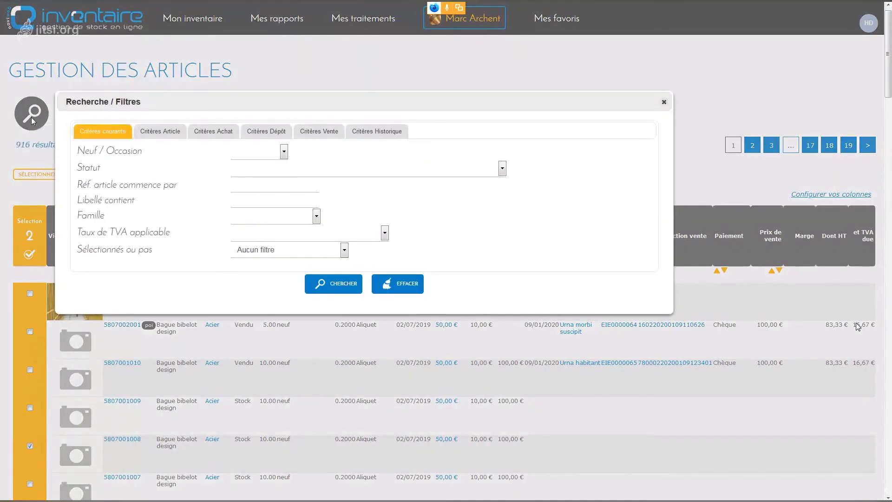
left_click(286, 251)
left_click(297, 280)
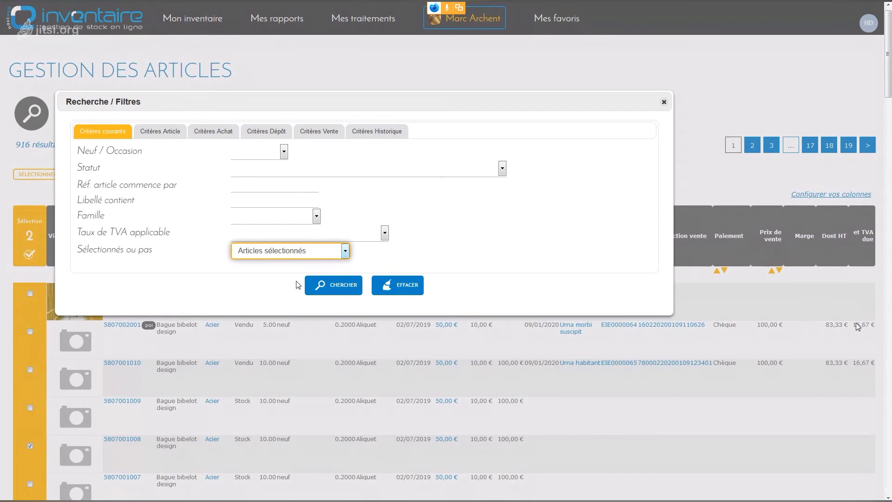
left_click(335, 288)
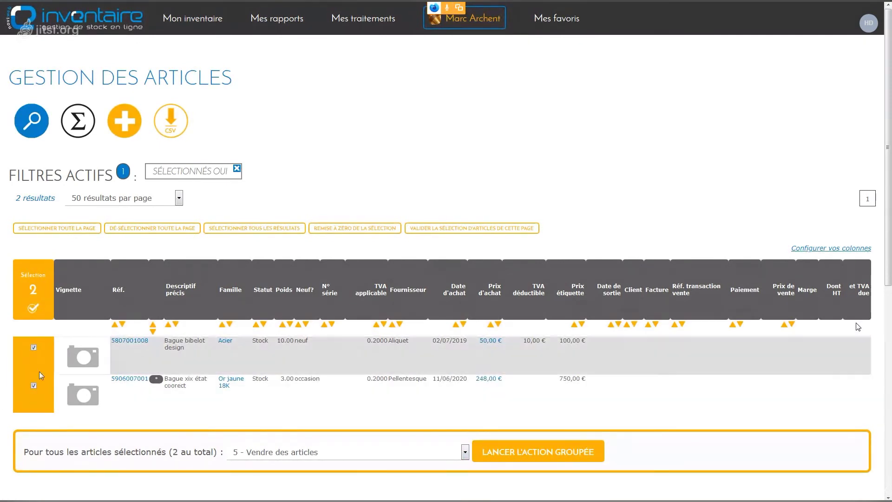
- Review the available grouped actions and launch 5 - Vendre des articles for the selected articles
left_click(370, 458)
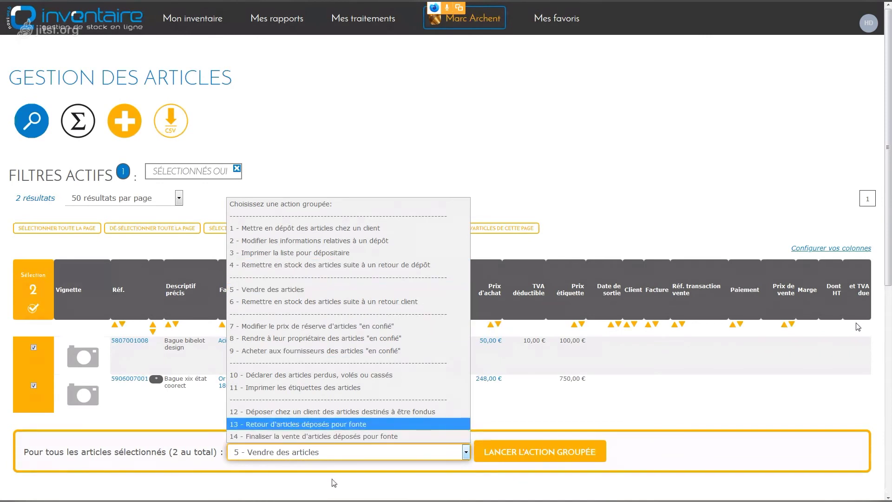
left_click(711, 450)
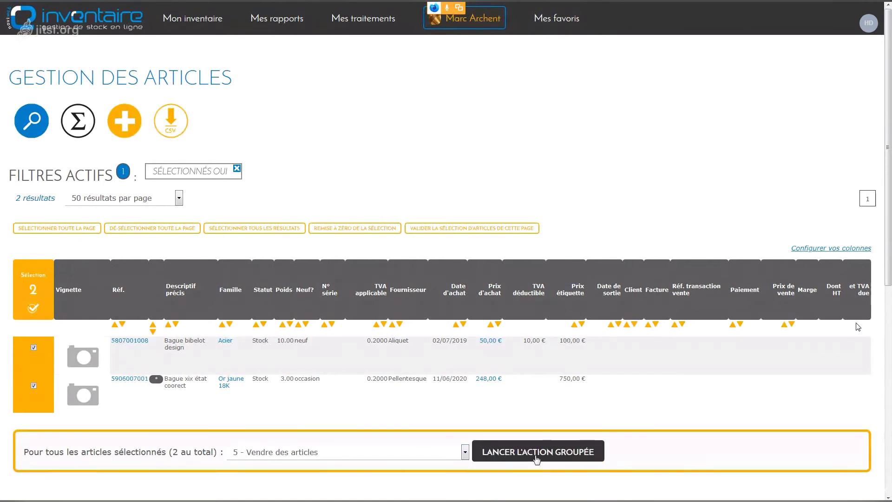
left_click(537, 452)
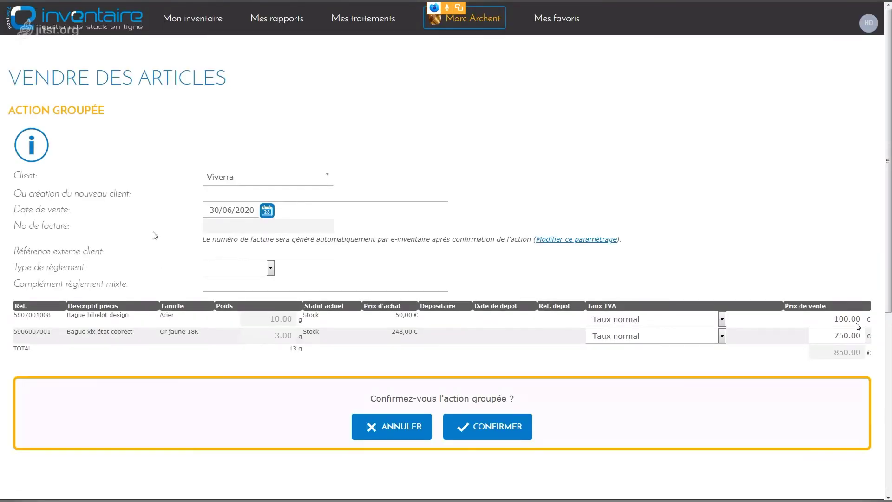
- Choose Vivamus as the client of the grouped sale and set the payment type to Carte Bancaire
left_click_drag(47, 80, 267, 62)
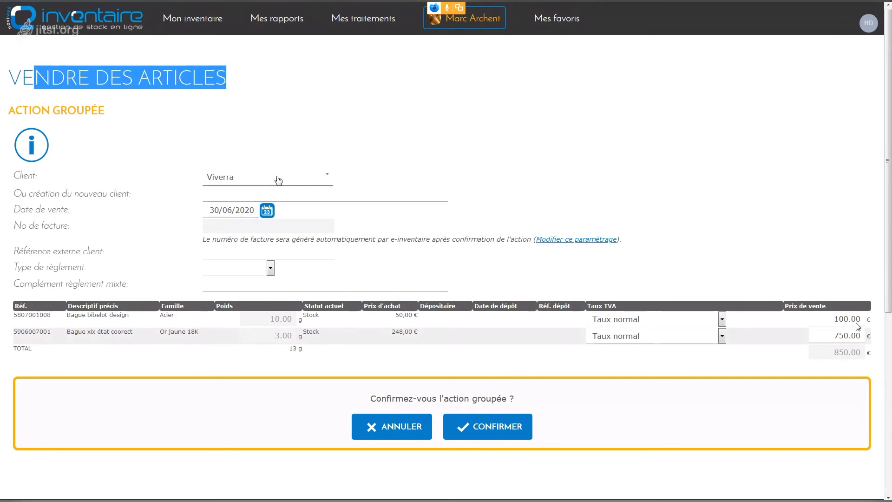
left_click(278, 179)
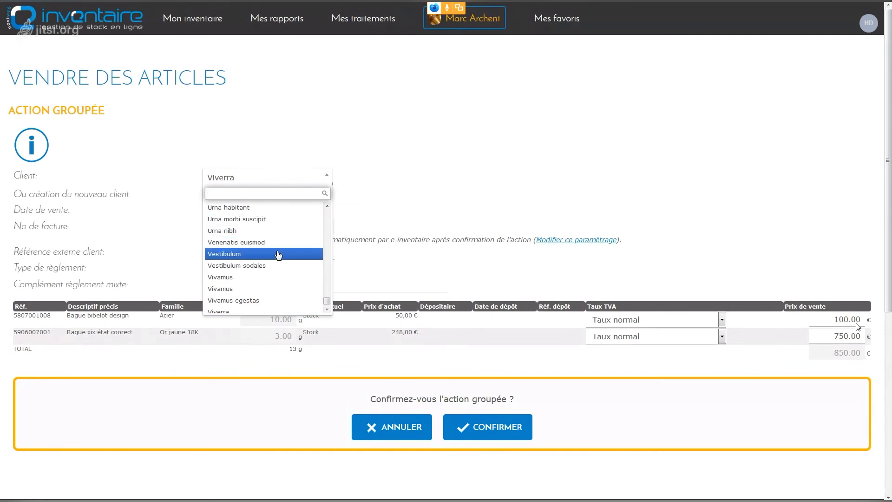
mouse_move(192, 19)
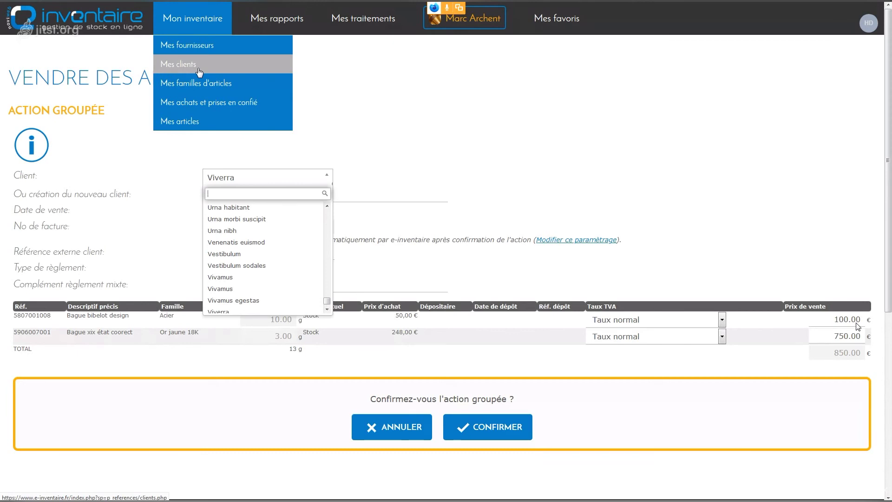
left_click(231, 278)
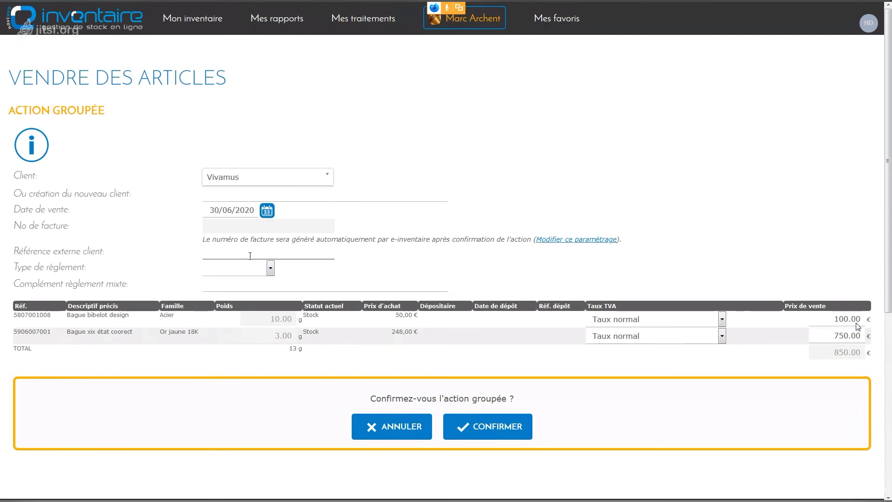
left_click(270, 269)
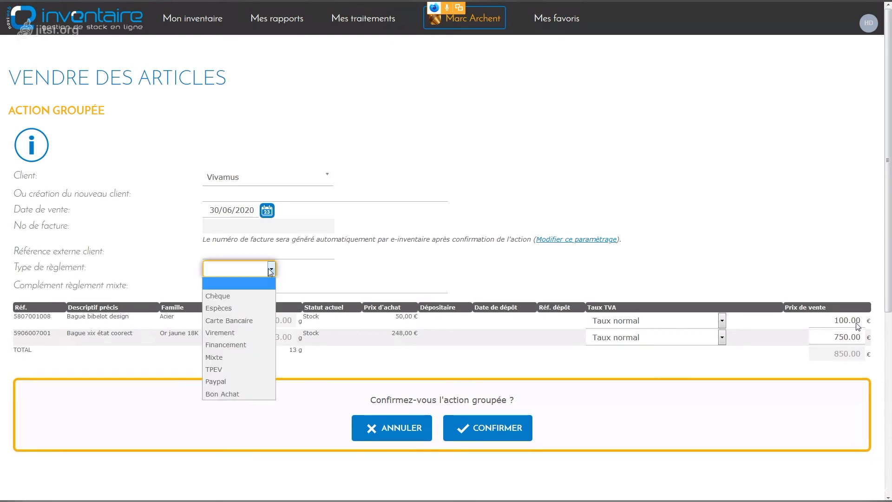
left_click(257, 321)
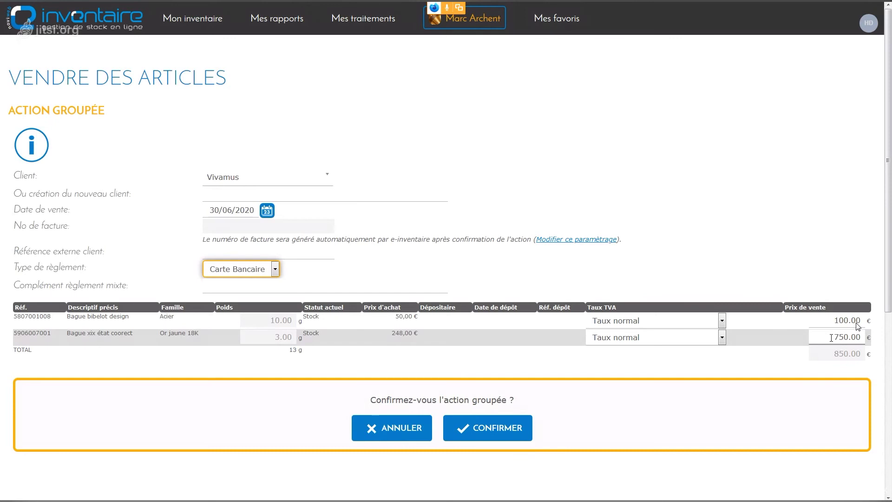
- Set the sale prices to 700 € for Bague xix état coorect and 50 € for Bague bibelot design, and confirm the grouped sale
left_click_drag(838, 337, 843, 337)
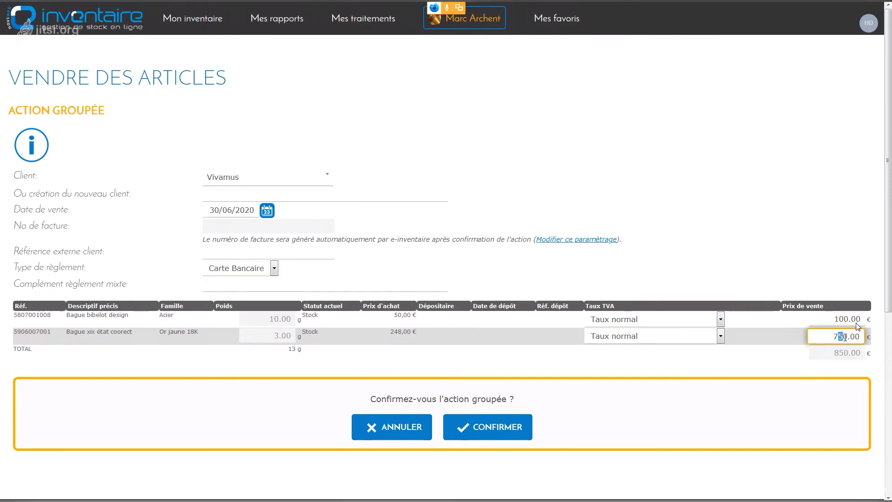
type("0")
left_click(835, 320)
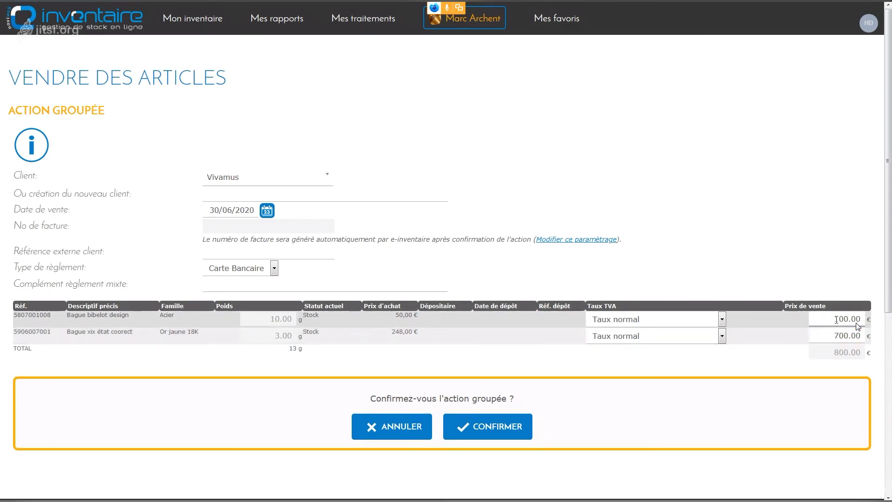
left_click(837, 319)
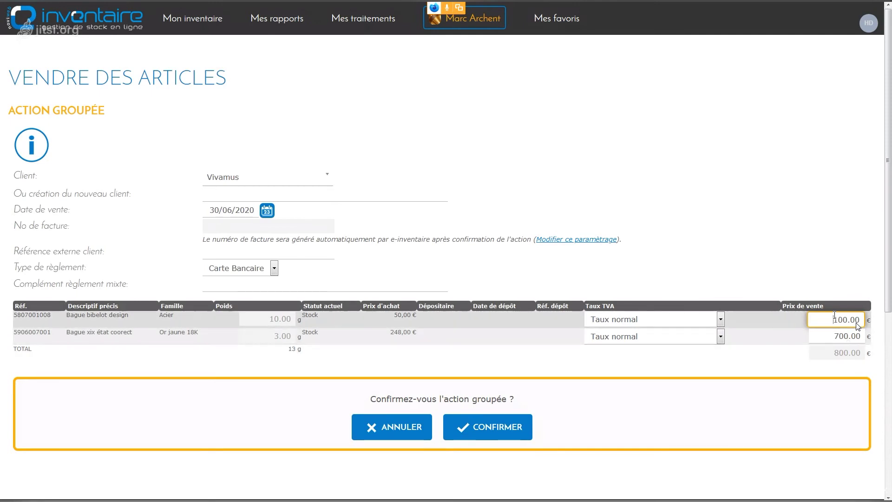
left_click_drag(832, 320, 842, 320)
type("5")
left_click(829, 335)
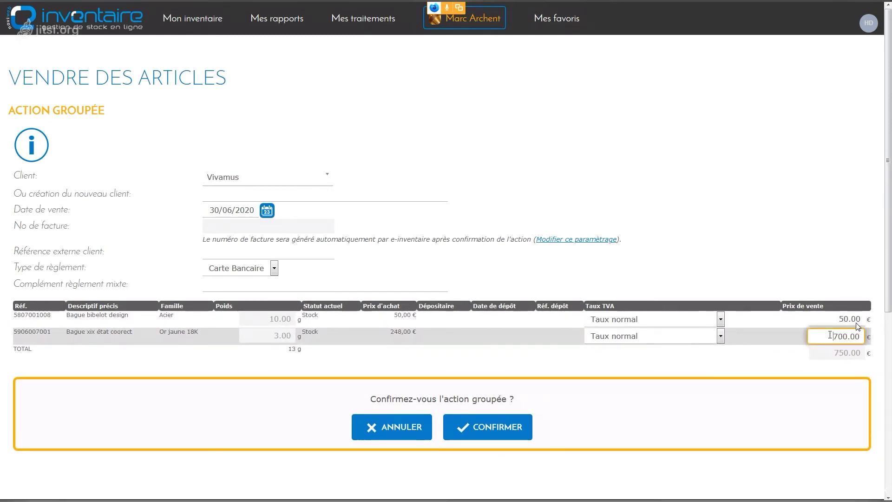
double_click(859, 353)
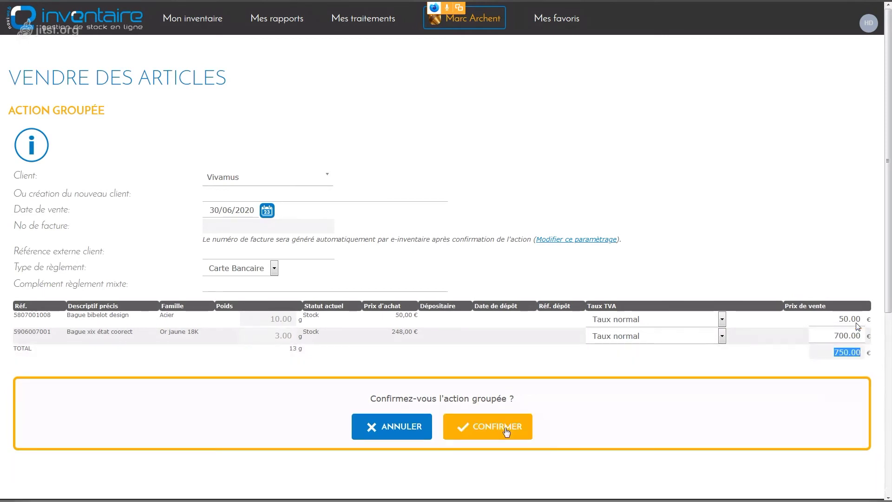
left_click(507, 431)
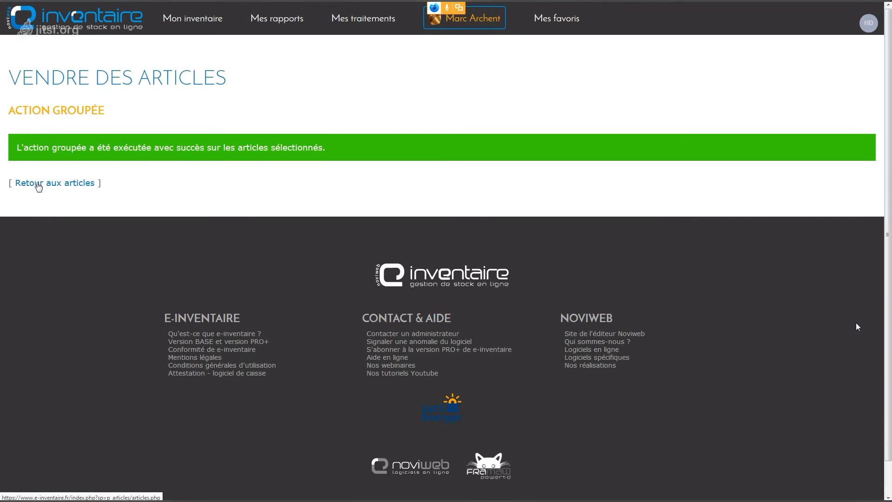
- Return to the article list and check the status of the two selected articles
left_click(37, 184)
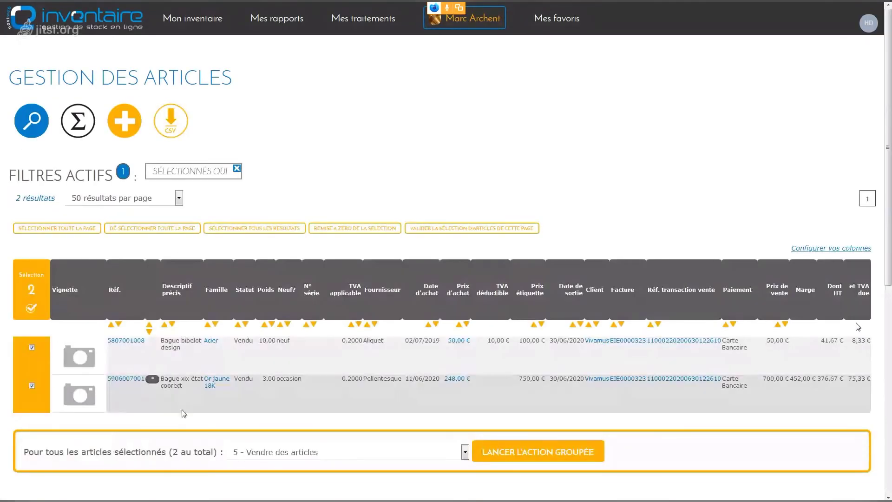
double_click(243, 341)
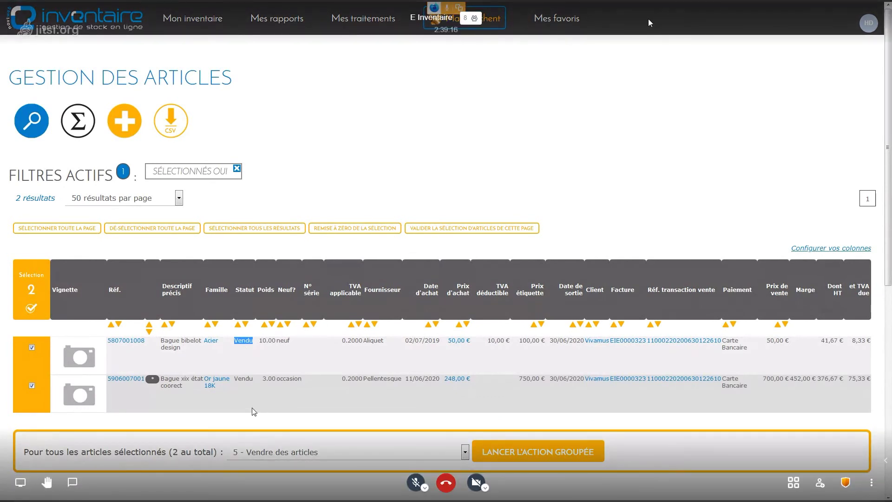
double_click(244, 379)
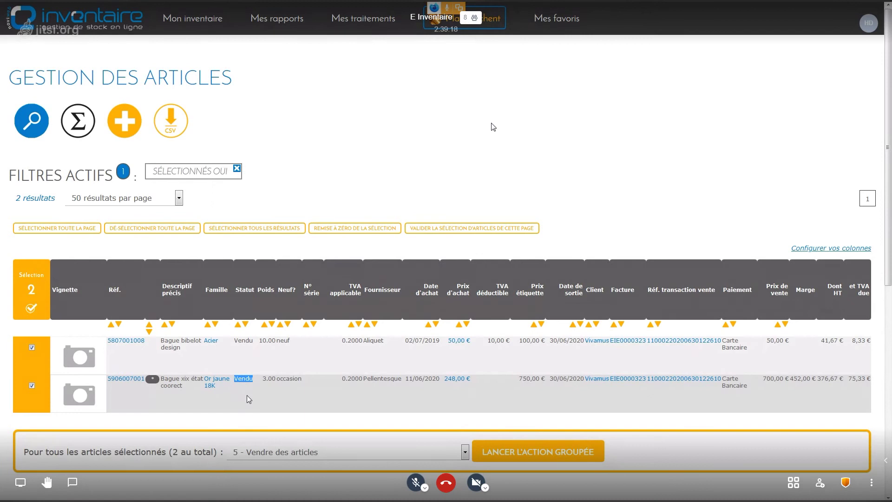
left_click(247, 396)
- Open the Bague xix état coorect article and examine its sale details and traces
left_click(121, 384)
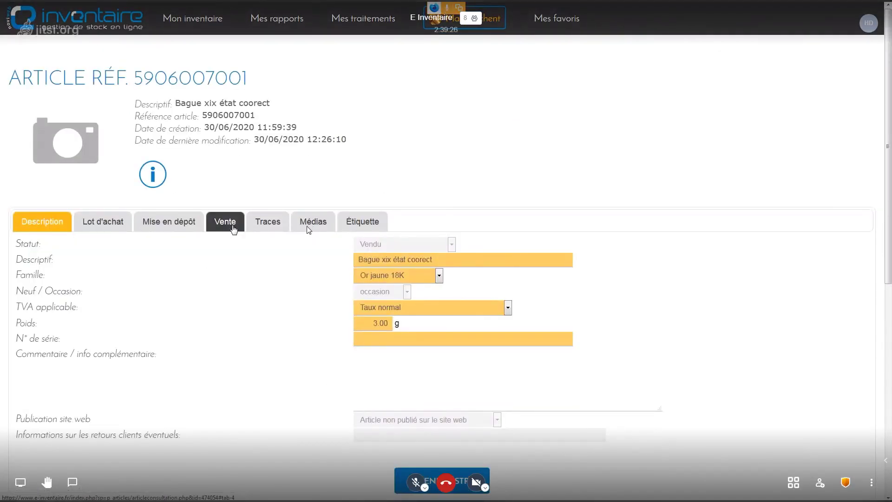
left_click(234, 230)
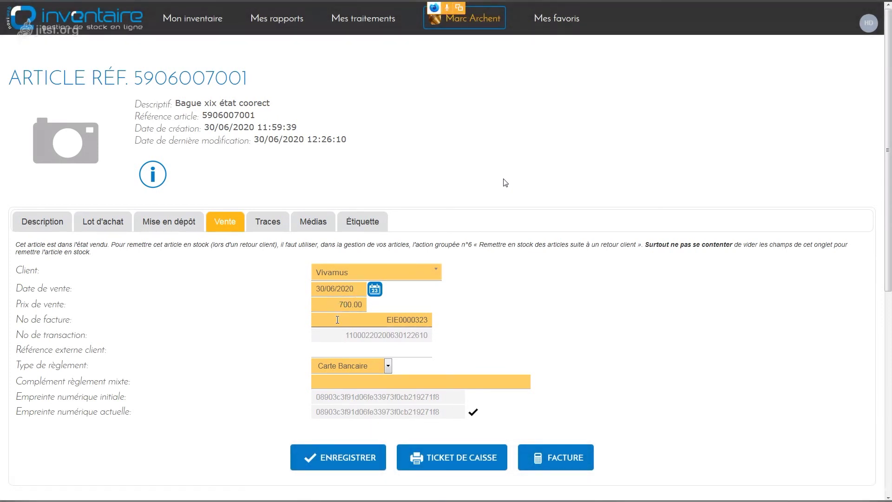
left_click(268, 221)
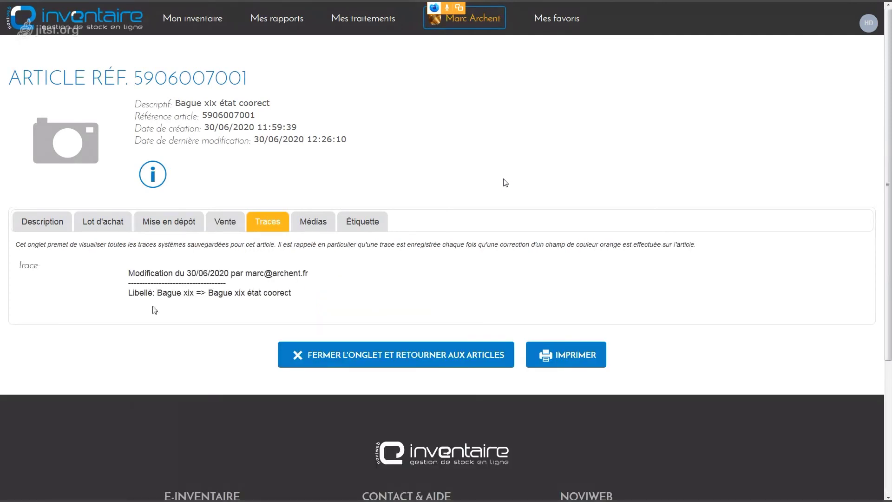
left_click(225, 222)
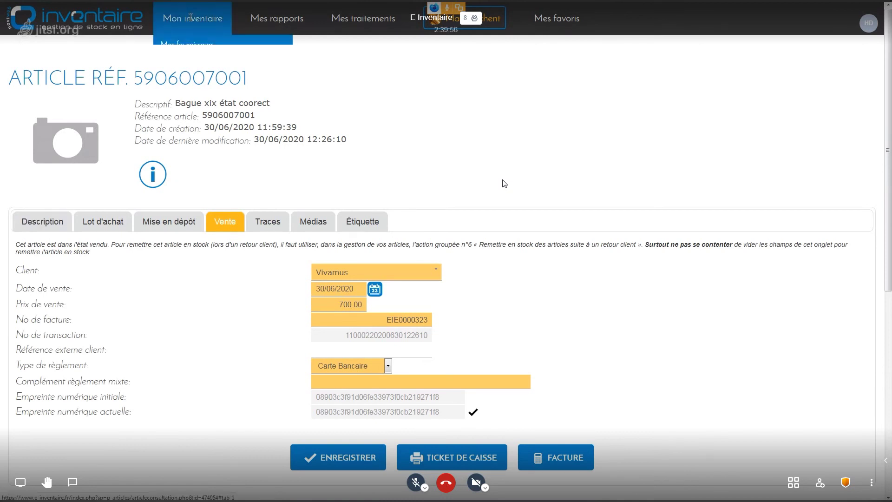
- Return to the article list showing the two selected articles
left_click(192, 18)
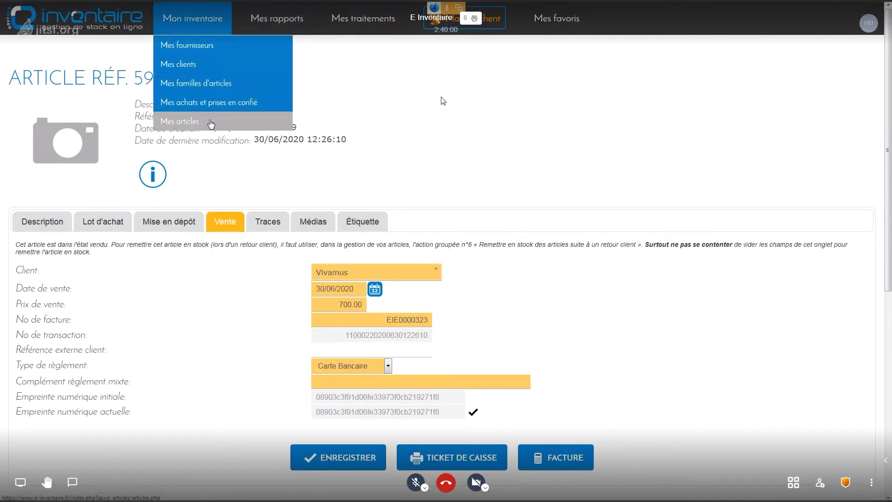
left_click(450, 457)
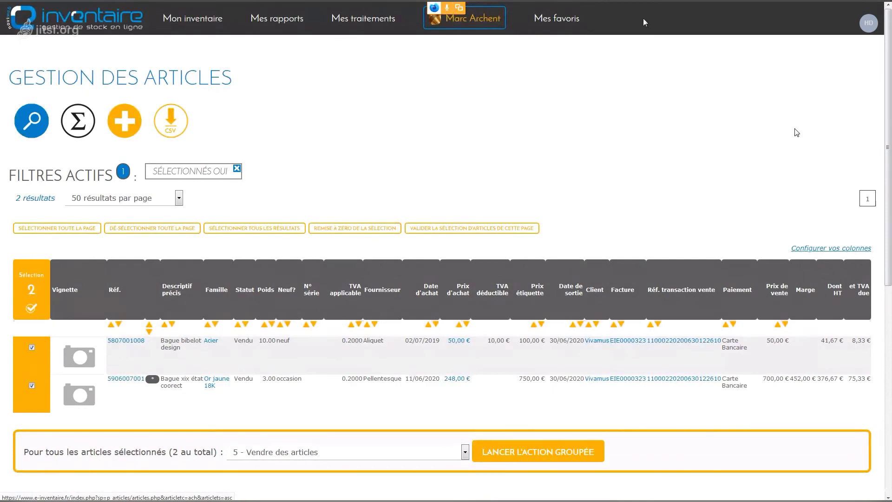
mouse_move(389, 12)
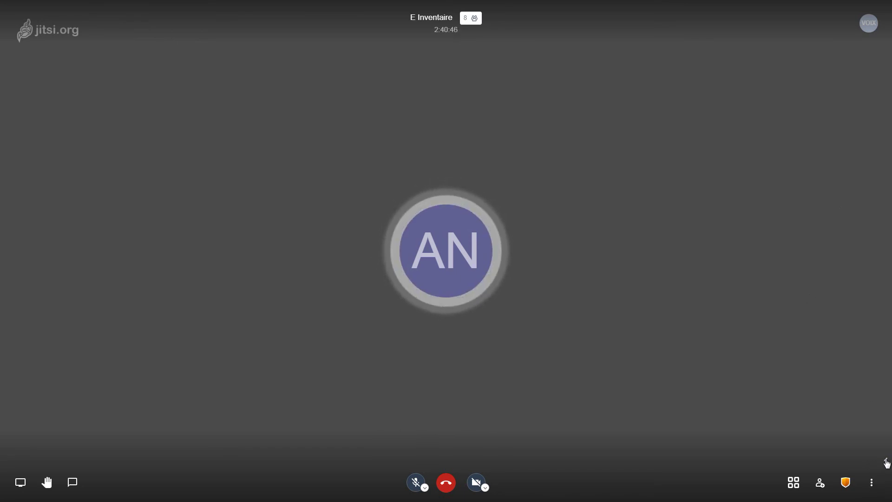
left_click(886, 460)
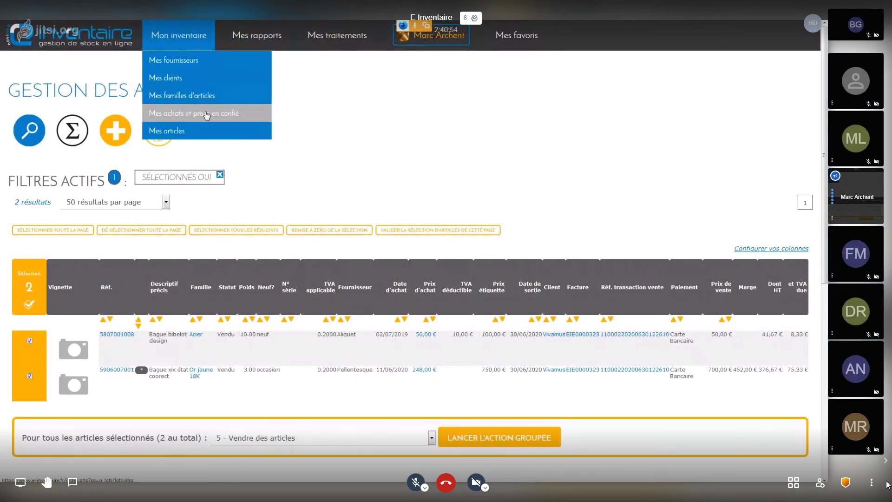
left_click(885, 460)
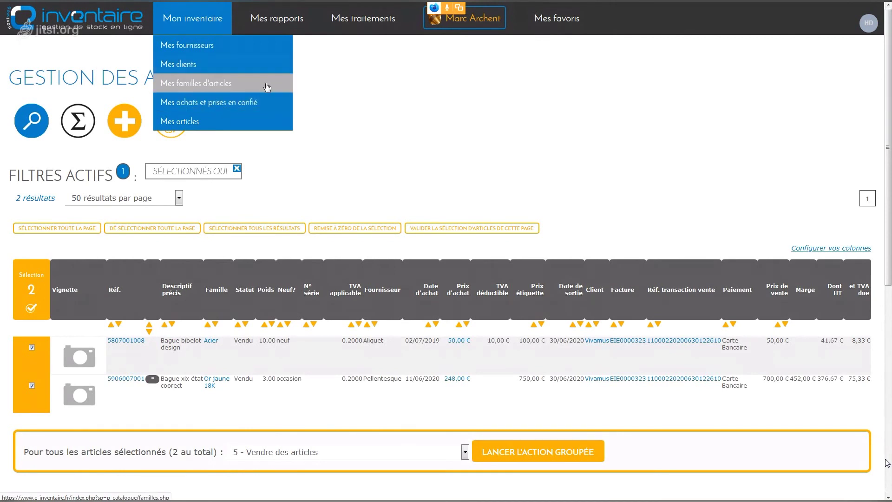
mouse_move(284, 23)
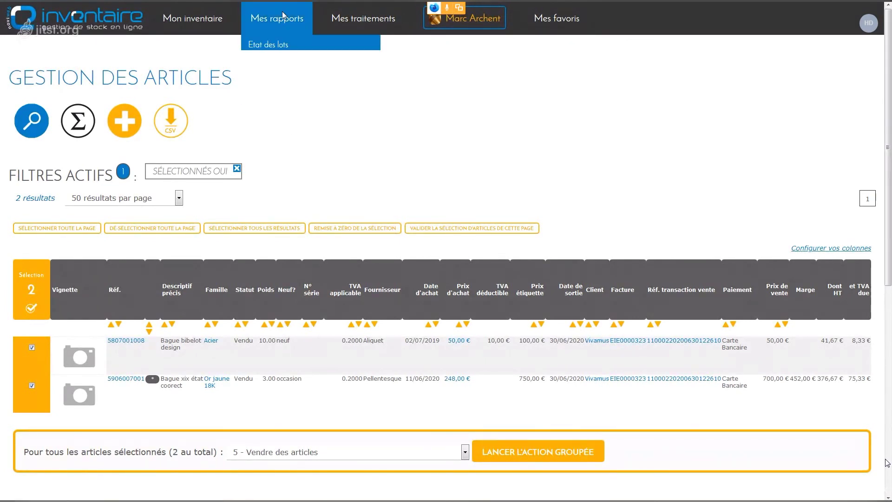
- Open the list of purchased and consigned lots and bring up its purchase search criteria
mouse_move(192, 18)
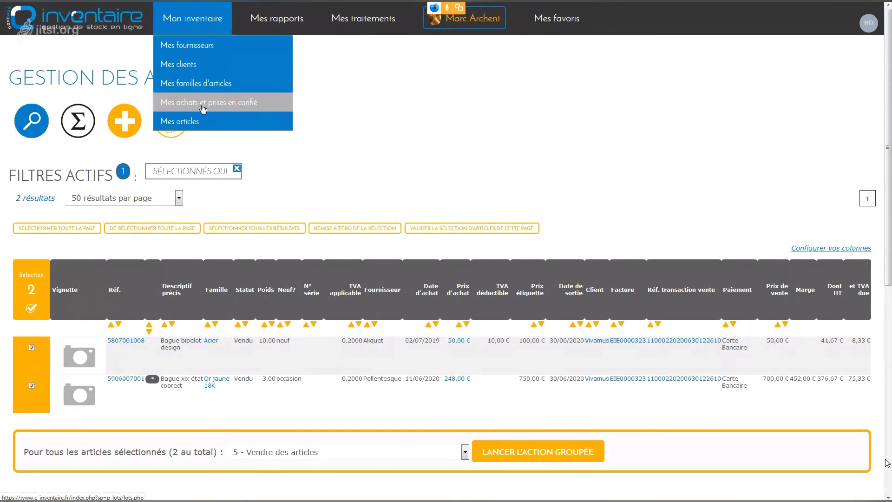
left_click(203, 103)
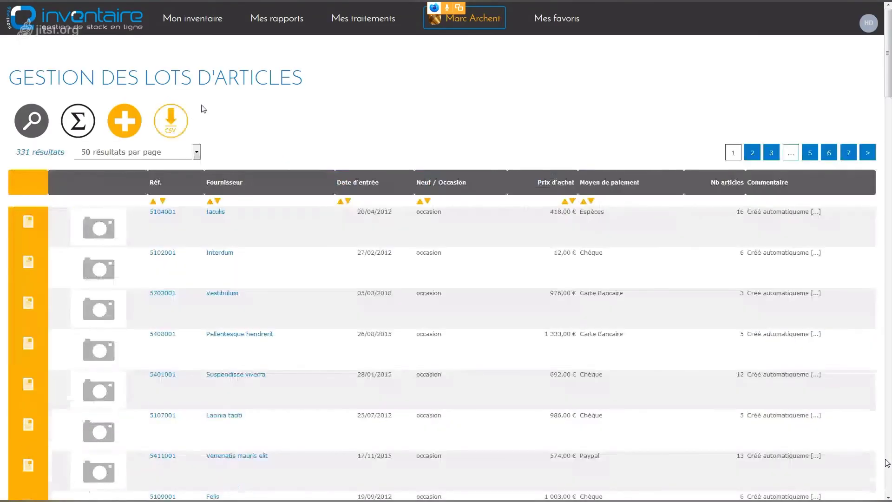
left_click(34, 123)
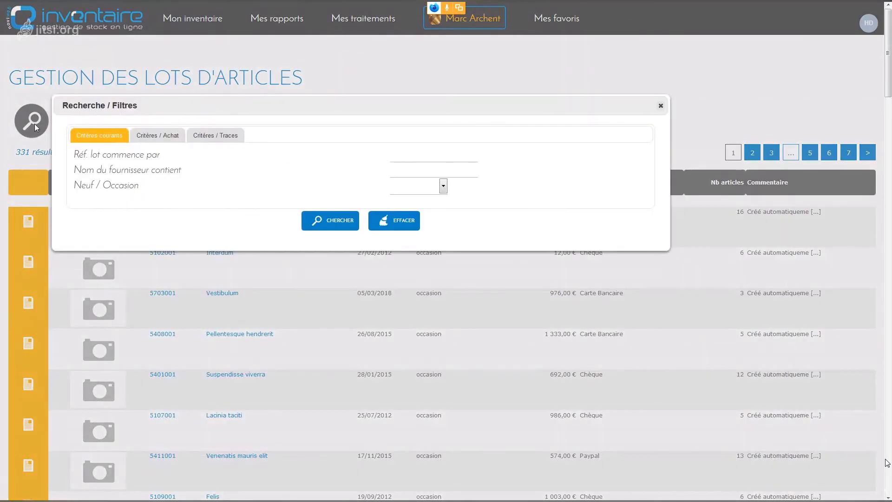
left_click(160, 138)
left_click(112, 135)
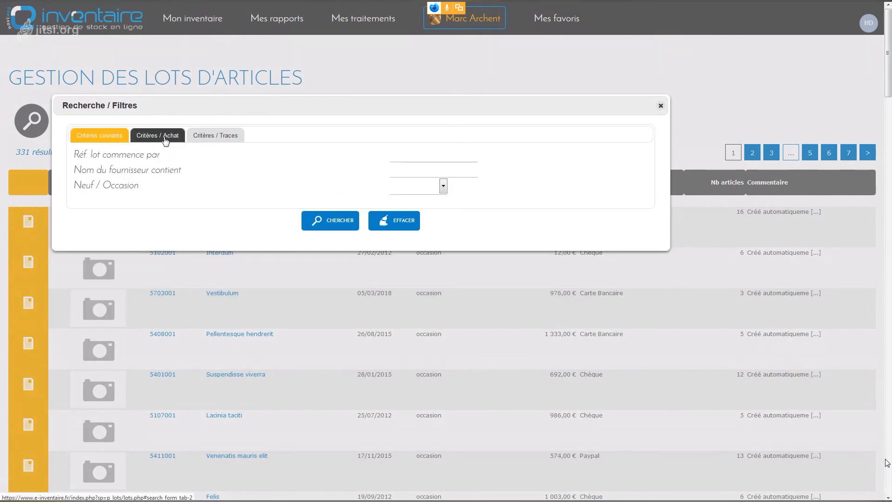
left_click(157, 135)
left_click(381, 182)
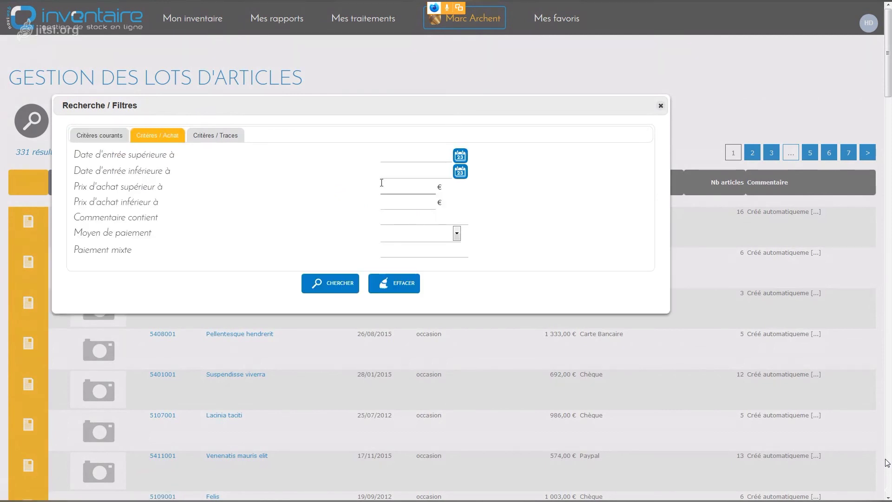
left_click(405, 186)
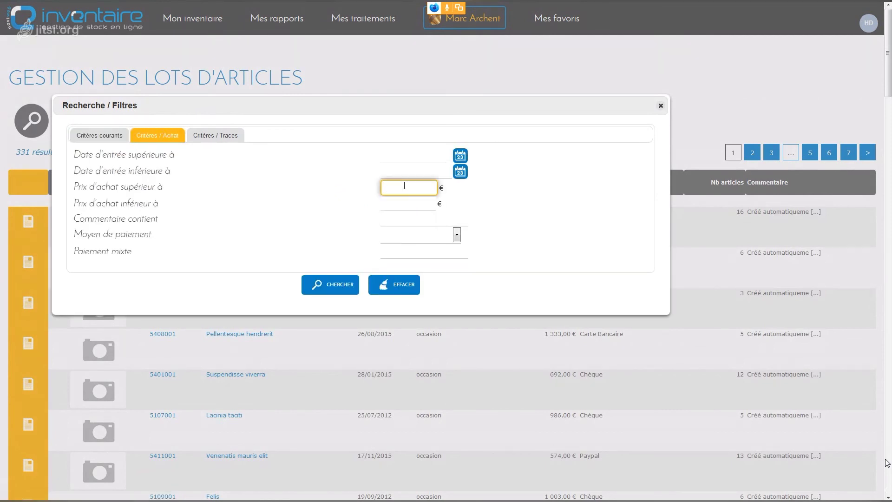
- Filter the lots to entry dates from 01/06/2020 to 30/06/2020 and run the search
left_click(404, 156)
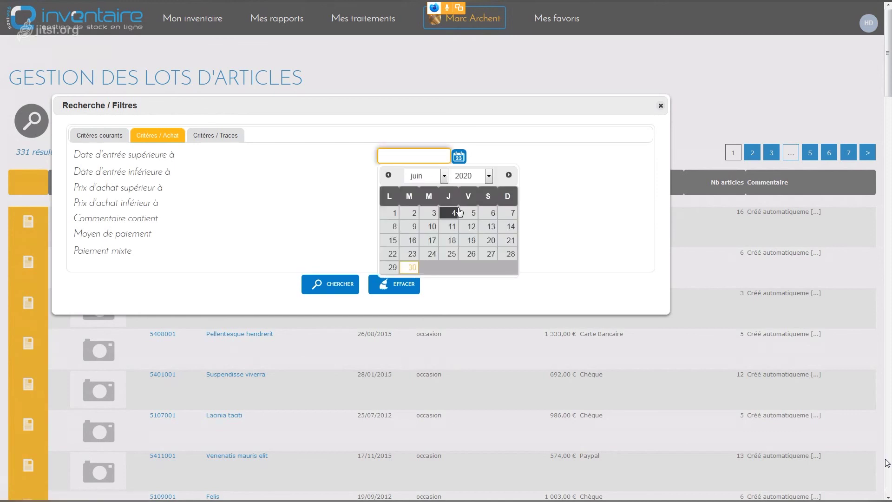
left_click(393, 213)
left_click(415, 173)
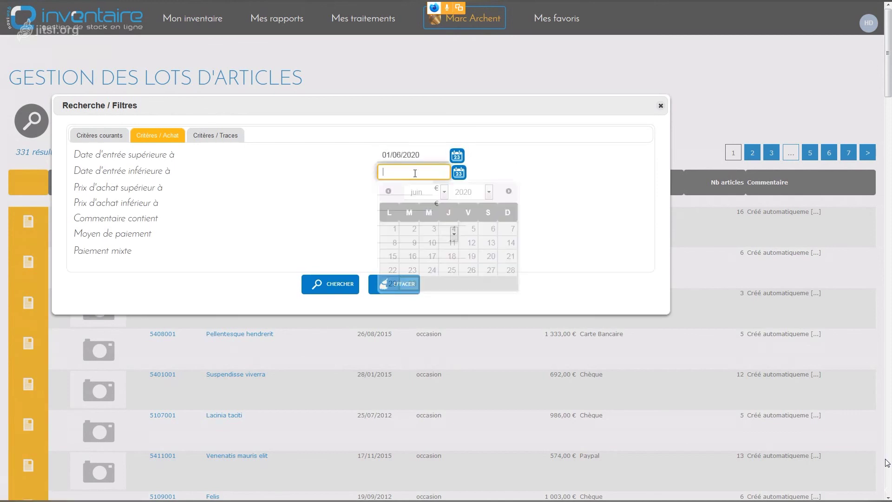
left_click(412, 283)
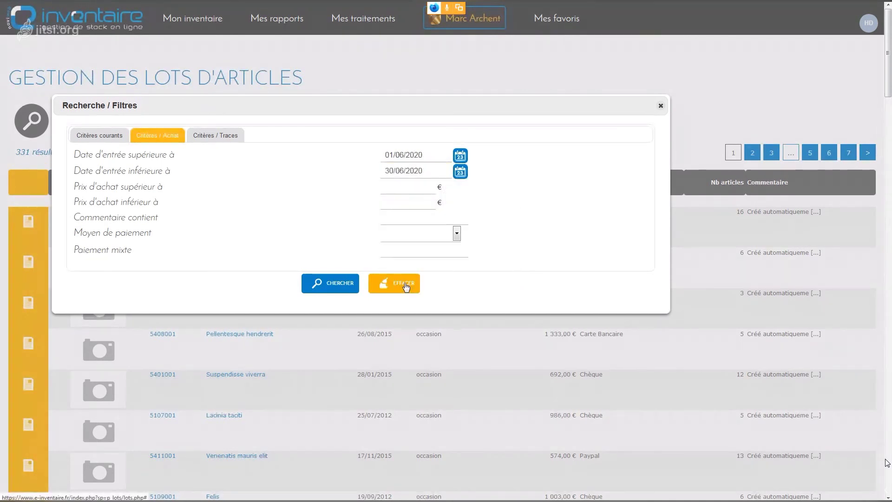
left_click(347, 286)
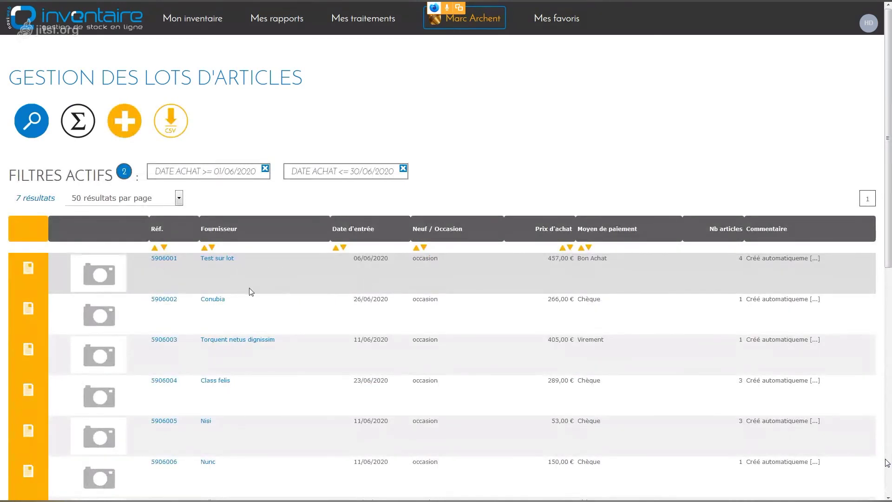
- Open the lot bought from Pellentesque and display its police book sheet
scroll(231, 279, "down", 3)
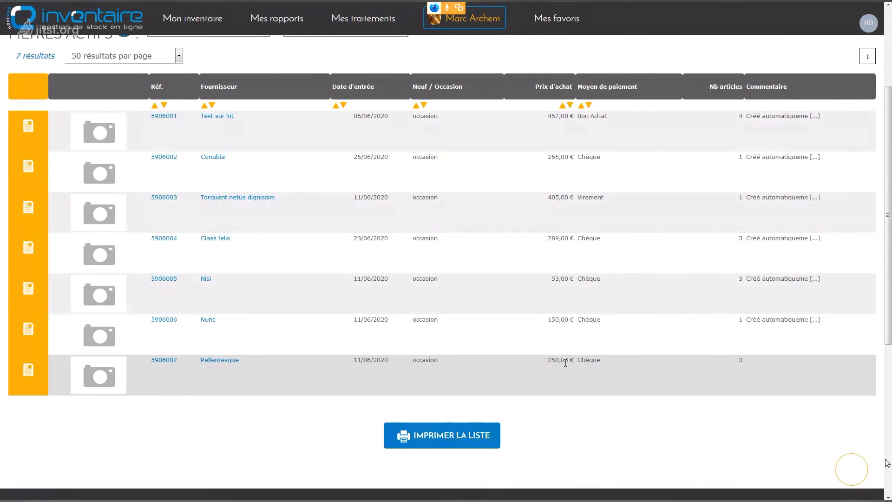
left_click(214, 365)
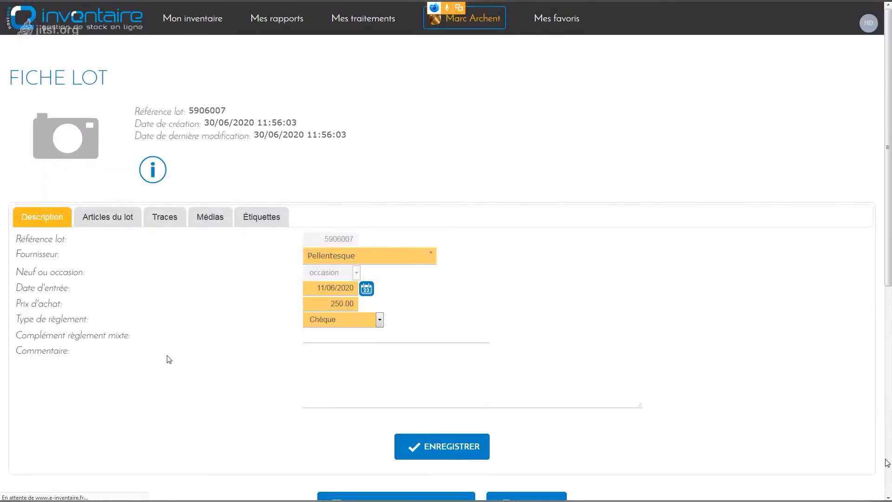
scroll(166, 360, "down", 3)
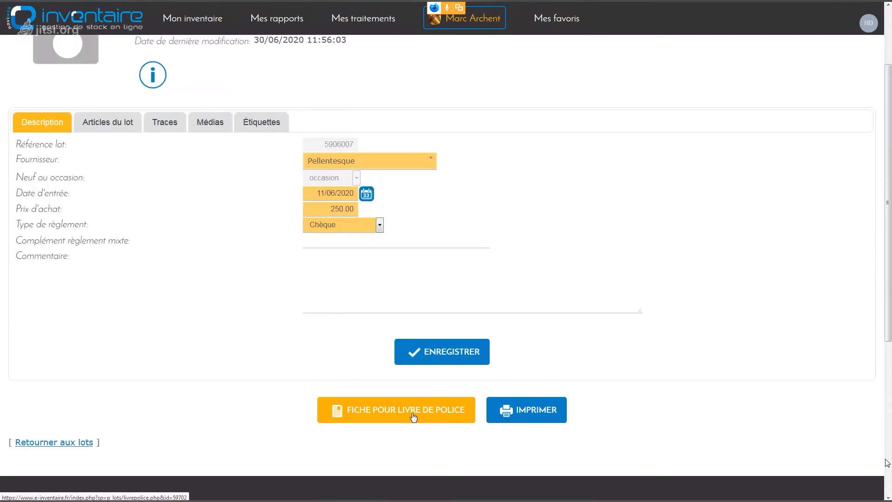
left_click(414, 417)
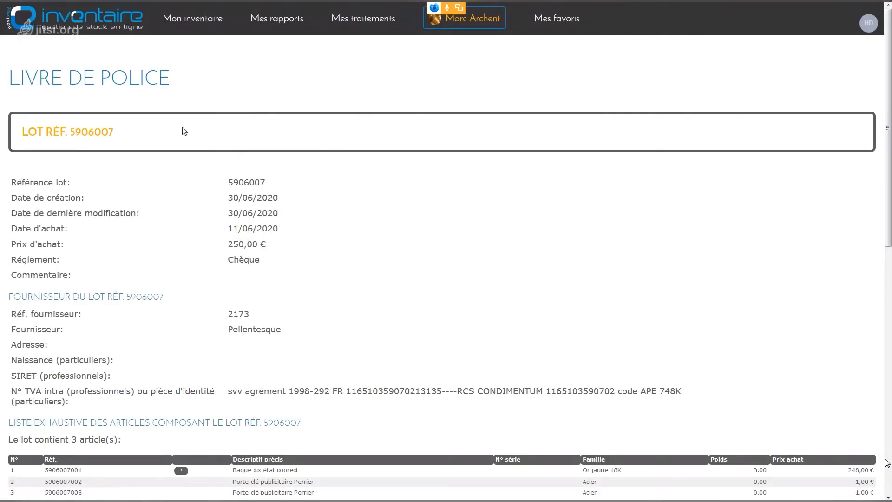
- Examine the police book sheet's purchase data, supplier details, article list and trace of corrections
scroll(185, 131, "down", 4)
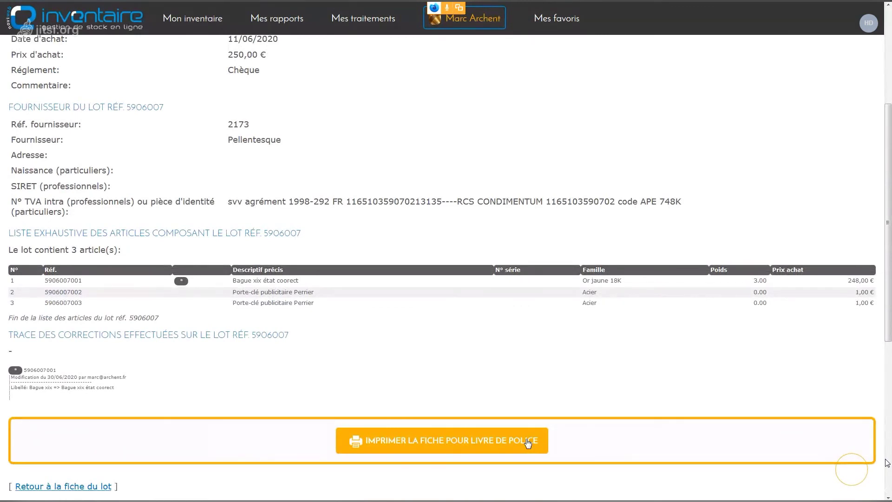
scroll(131, 142, "up", 1)
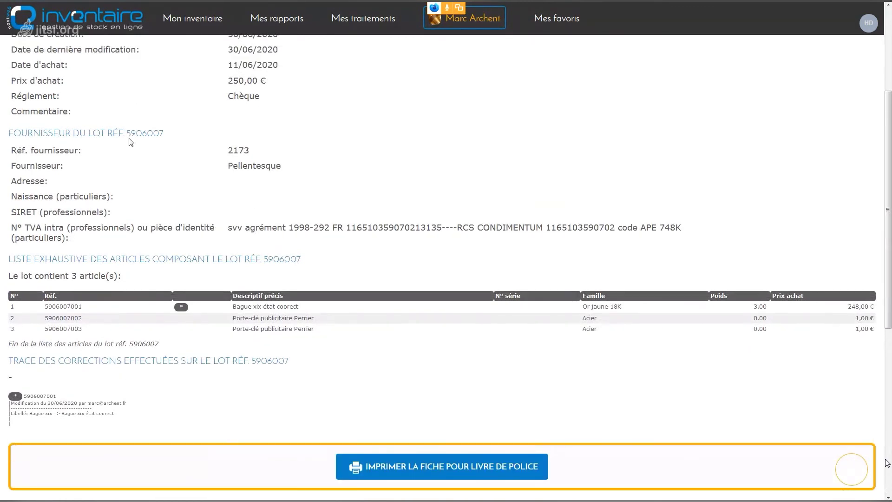
scroll(98, 149, "up", 2)
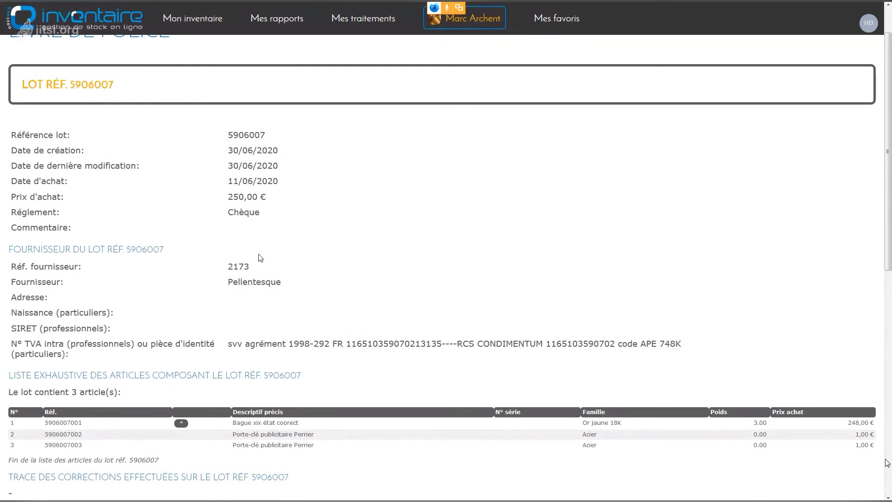
double_click(249, 282)
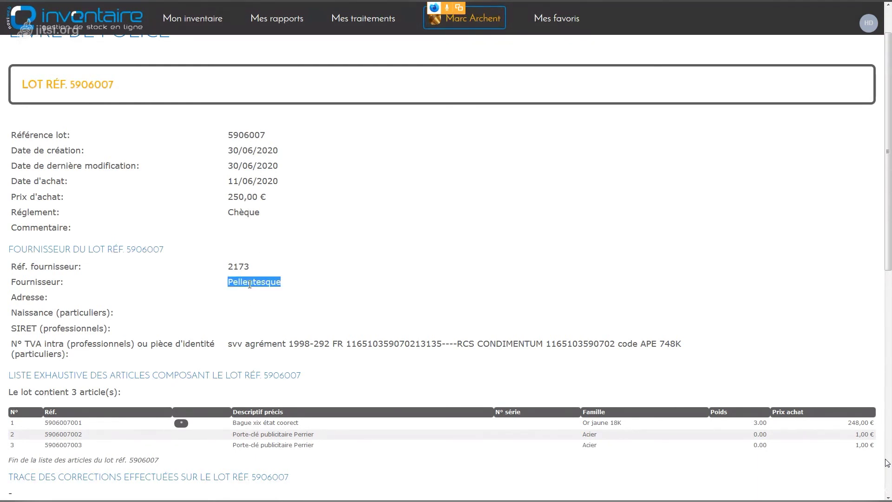
scroll(246, 331, "down", 2)
left_click_drag(27, 233, 88, 249)
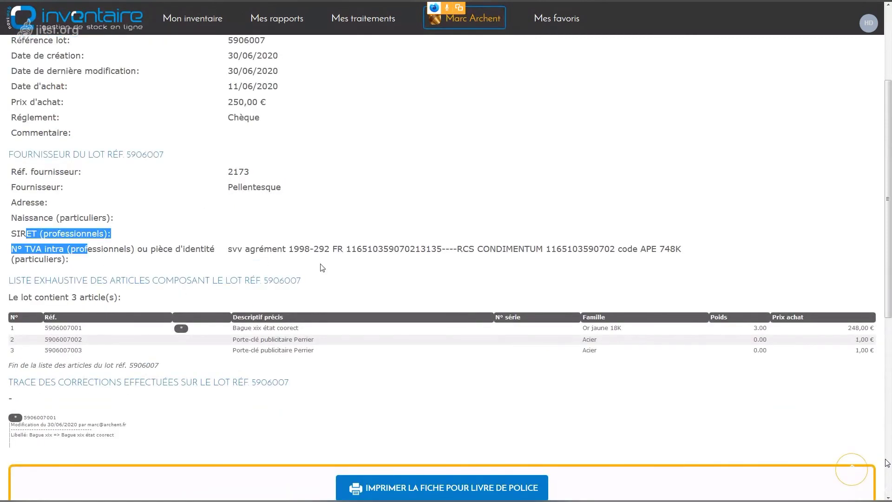
left_click(306, 268)
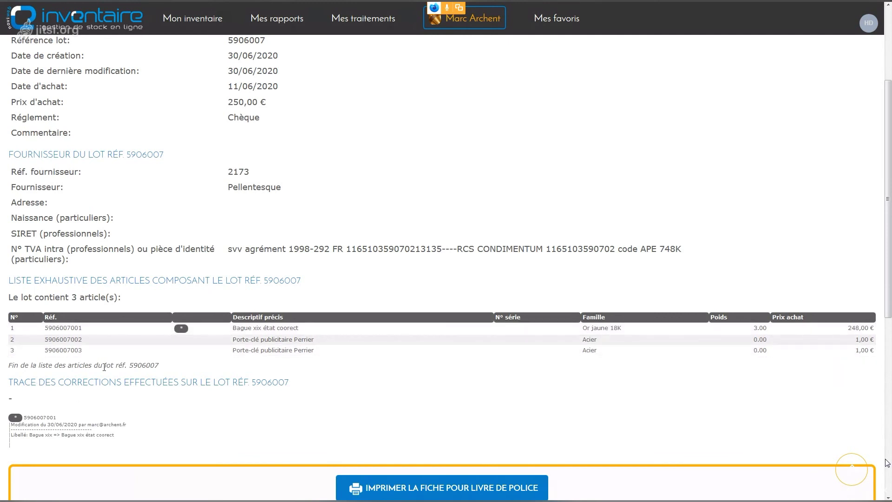
left_click_drag(62, 417, 70, 434)
left_click(175, 434)
mouse_move(185, 331)
- Generate the Livre de police report using the active entry-date filters and review its first lot entries
mouse_move(190, 14)
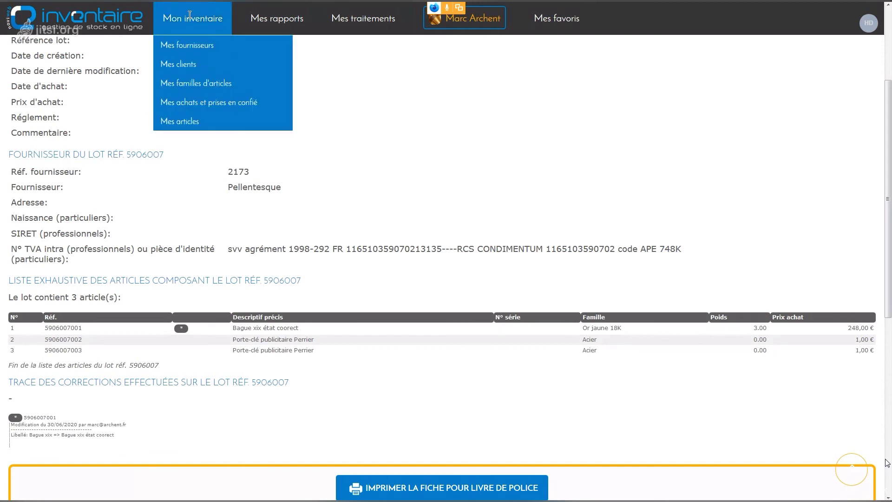
left_click(212, 105)
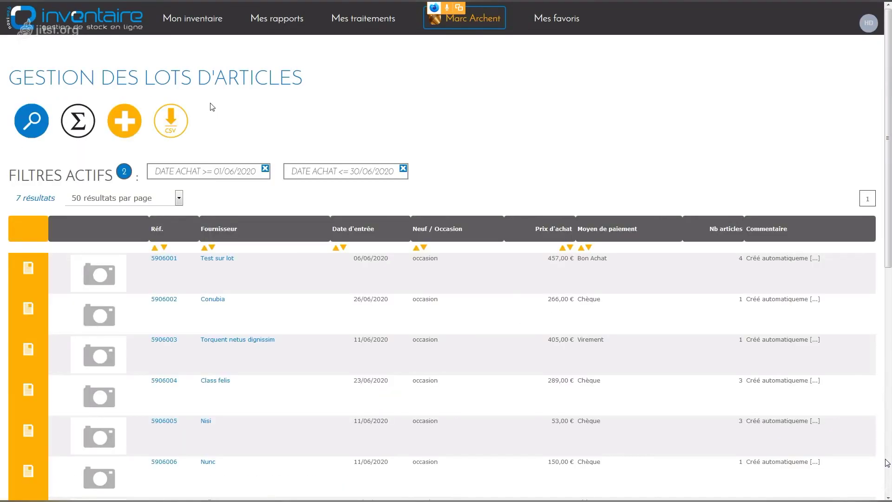
mouse_move(269, 24)
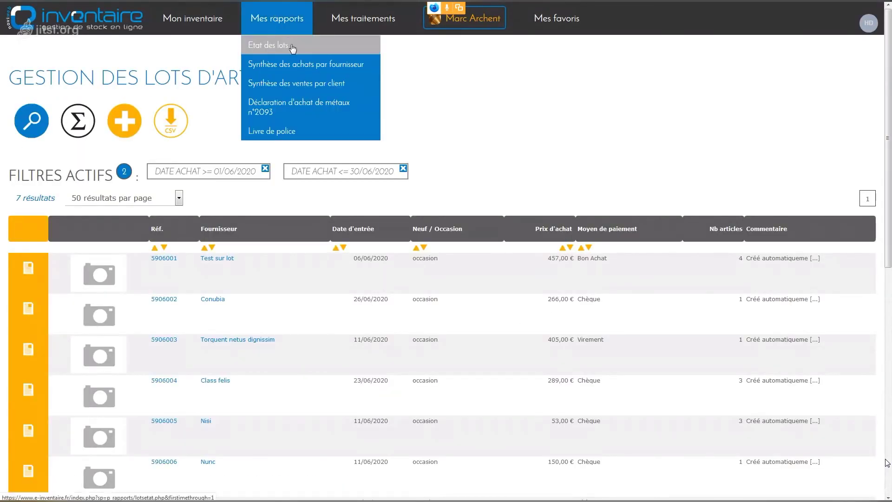
left_click(292, 139)
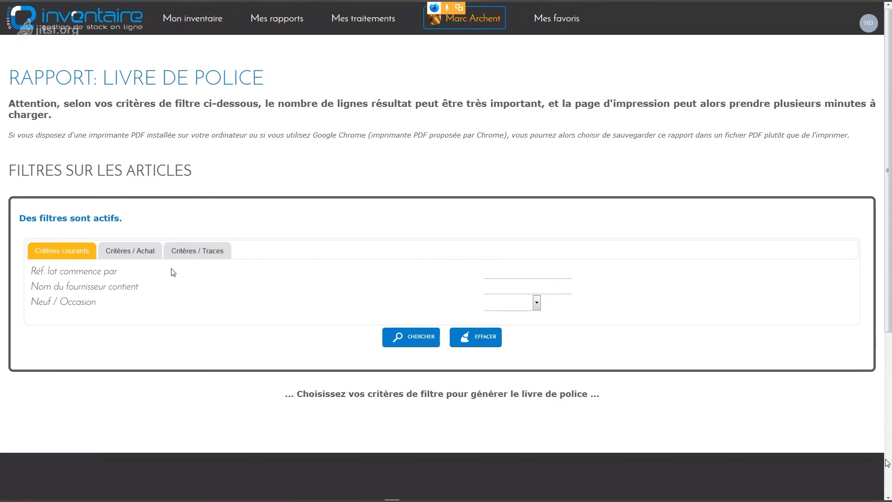
left_click(130, 251)
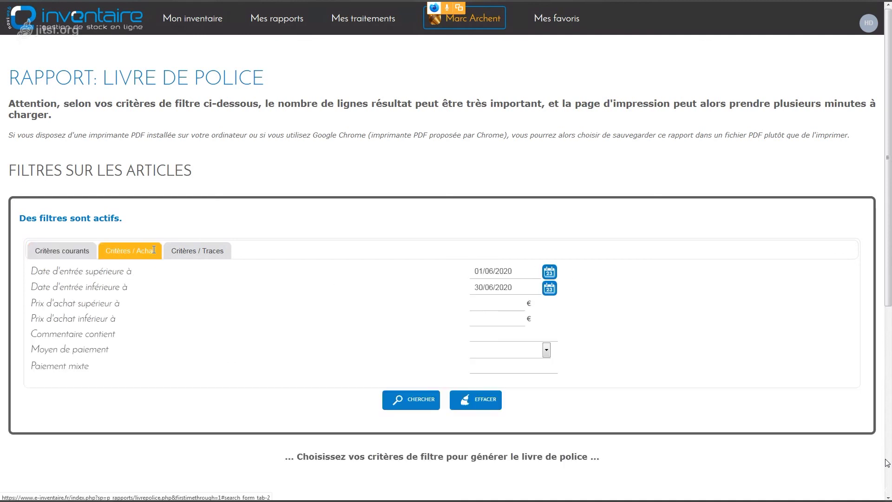
left_click(493, 285)
left_click(423, 398)
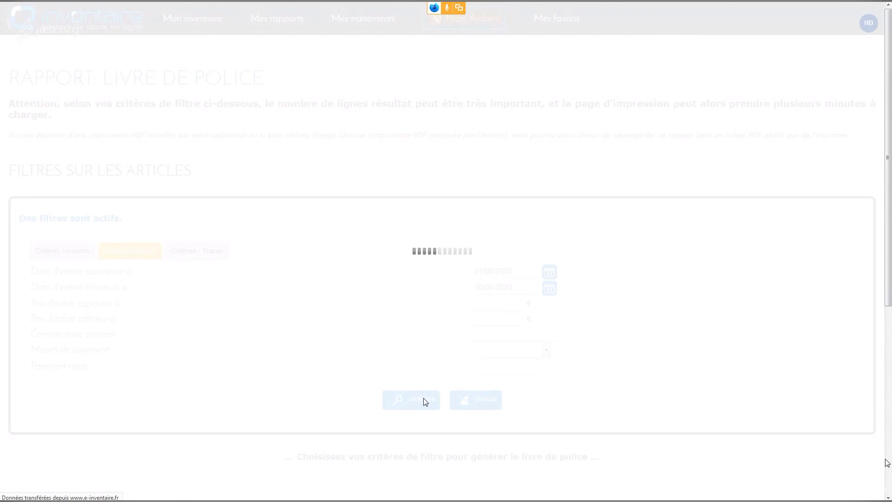
scroll(289, 368, "down", 5)
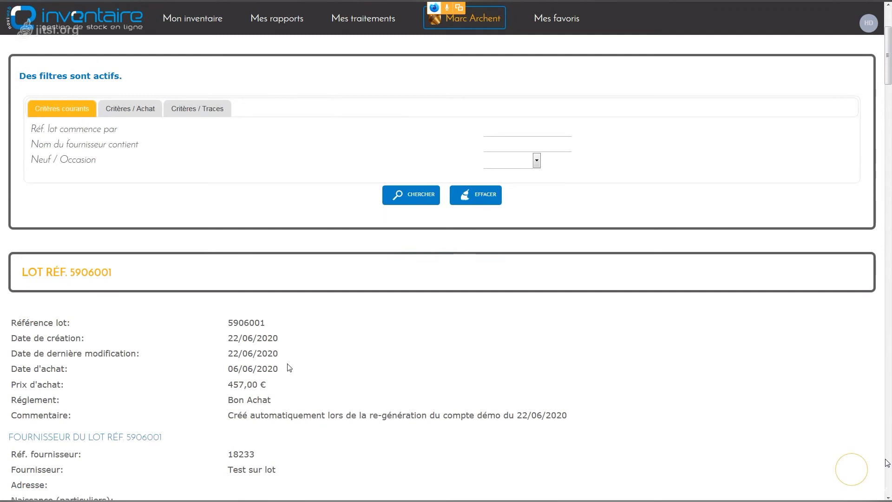
scroll(289, 368, "down", 8)
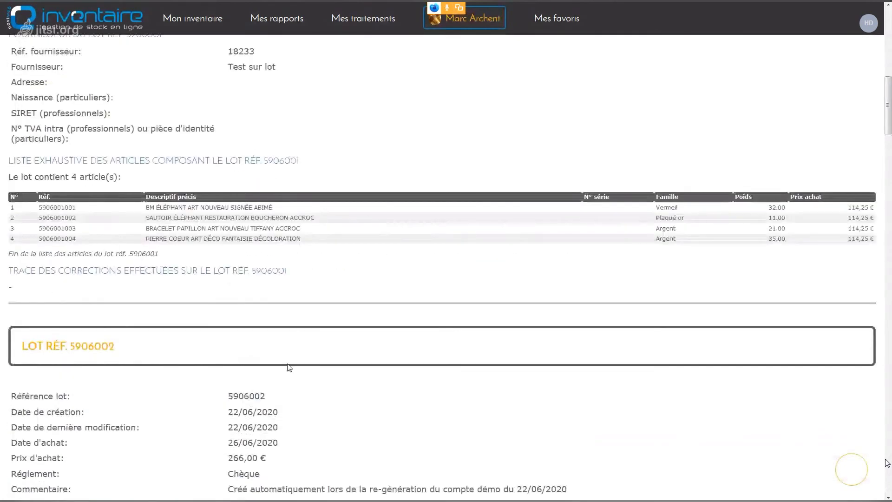
scroll(289, 368, "up", 8)
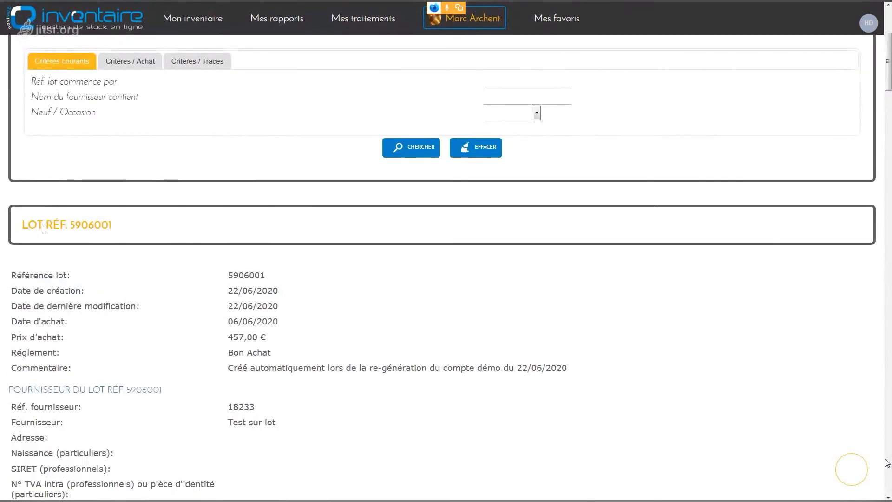
- Examine the Livre de police report's successive lot entries, from lot 5906001 through to the last one bought from Pellentesque
left_click_drag(70, 225, 108, 225)
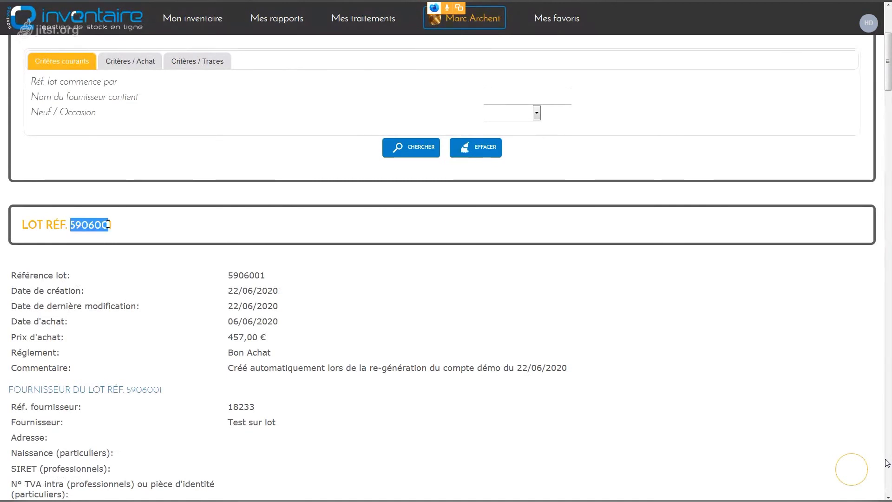
scroll(107, 225, "down", 8)
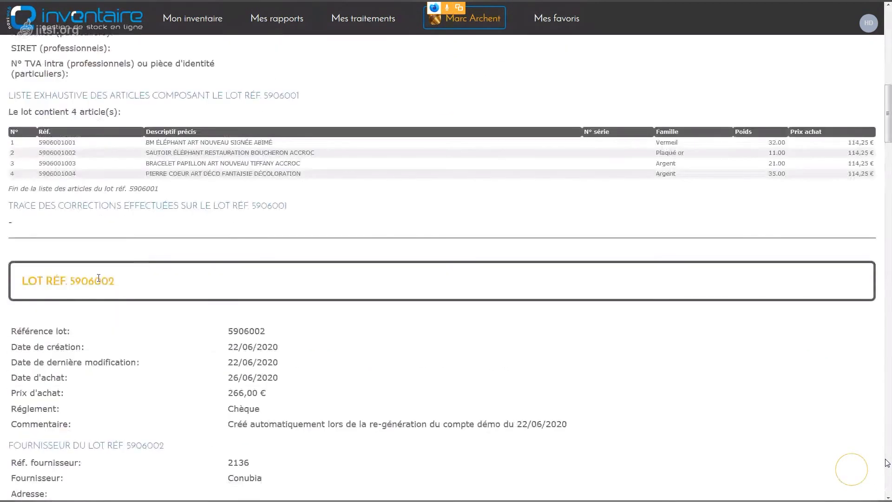
double_click(98, 278)
scroll(99, 281, "down", 8)
scroll(98, 284, "down", 15)
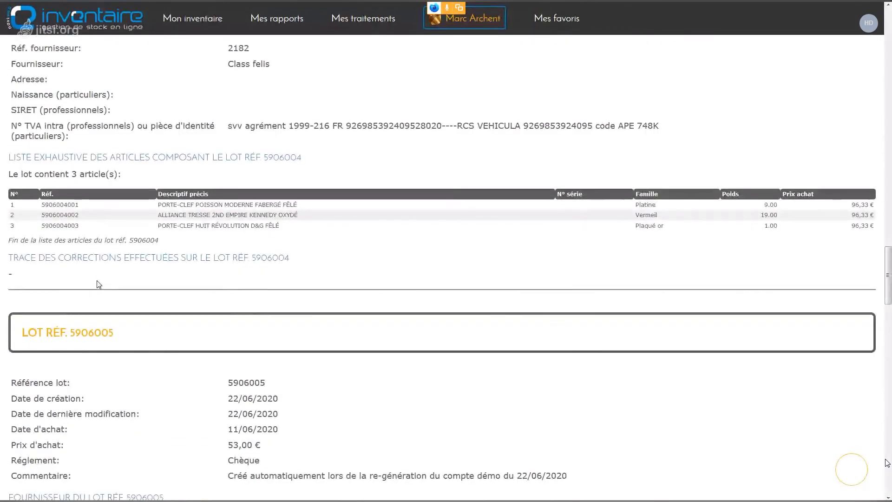
scroll(98, 281, "down", 10)
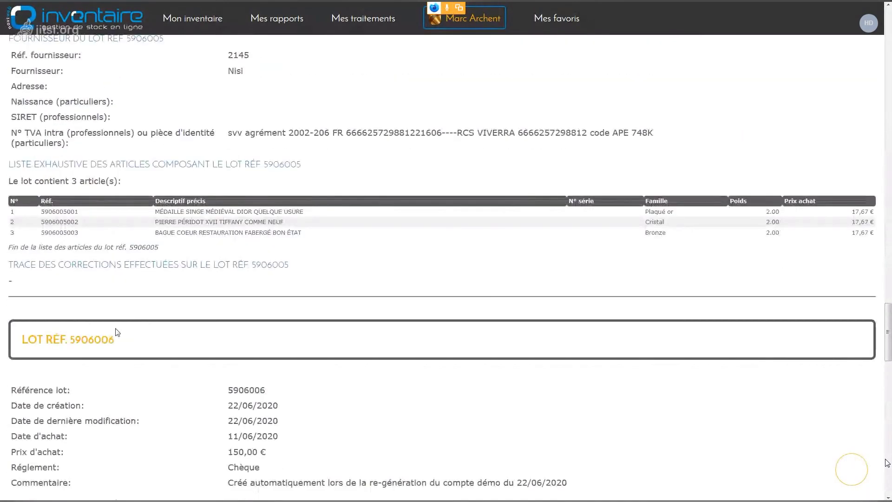
scroll(107, 326, "down", 10)
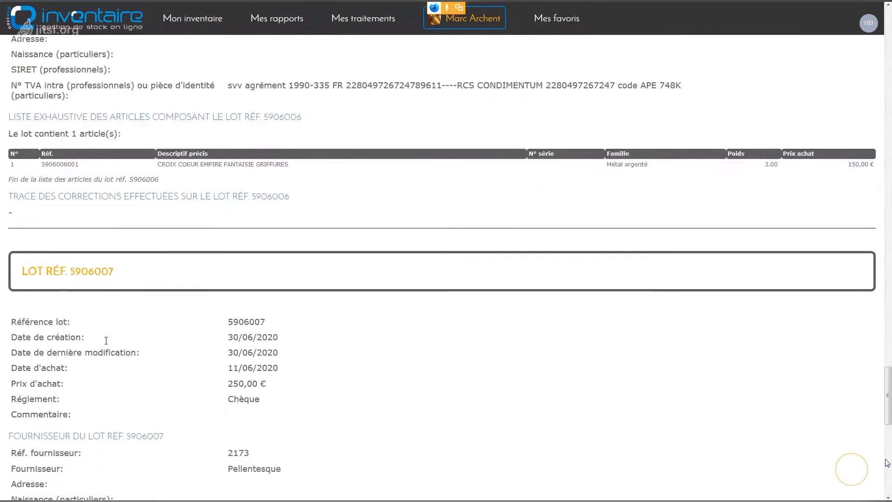
scroll(106, 342, "down", 5)
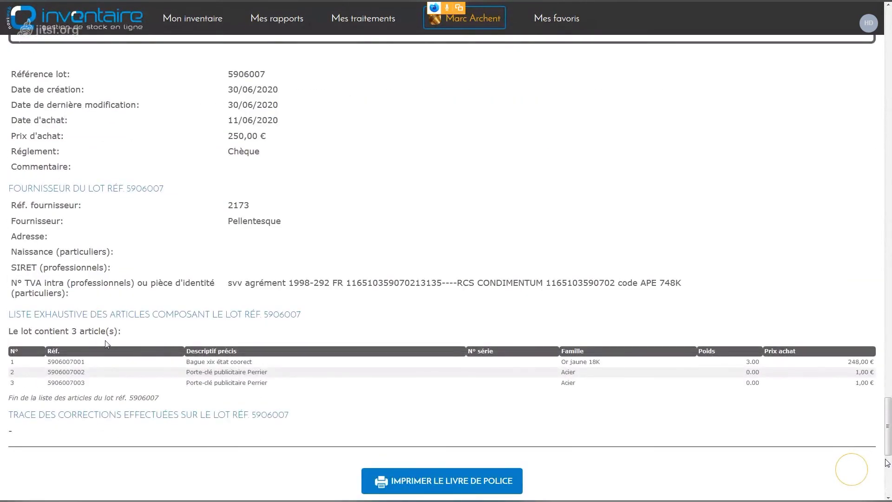
scroll(106, 344, "down", 2)
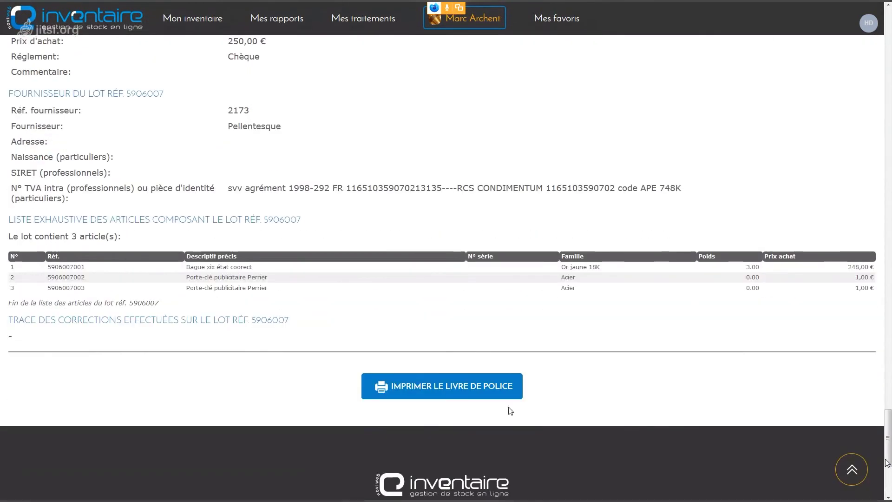
- Open the printable version of the Livre de police and cancel the print dialog
left_click(491, 388)
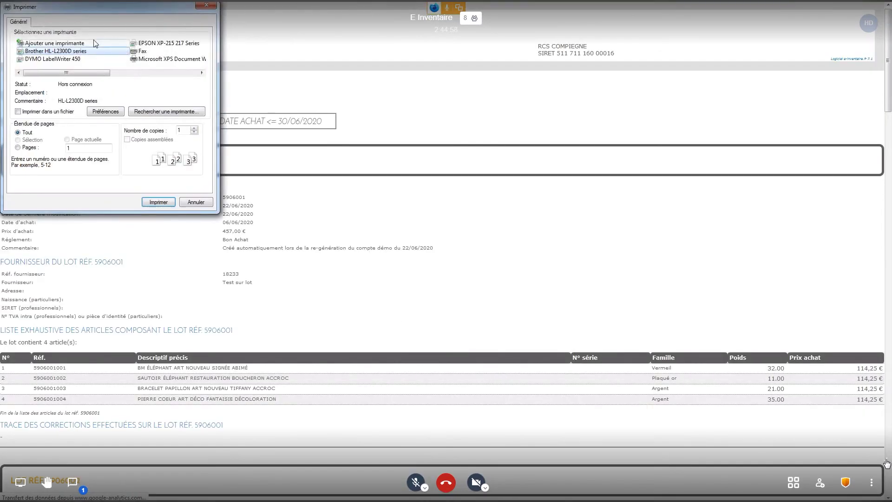
left_click_drag(91, 10, 158, 26)
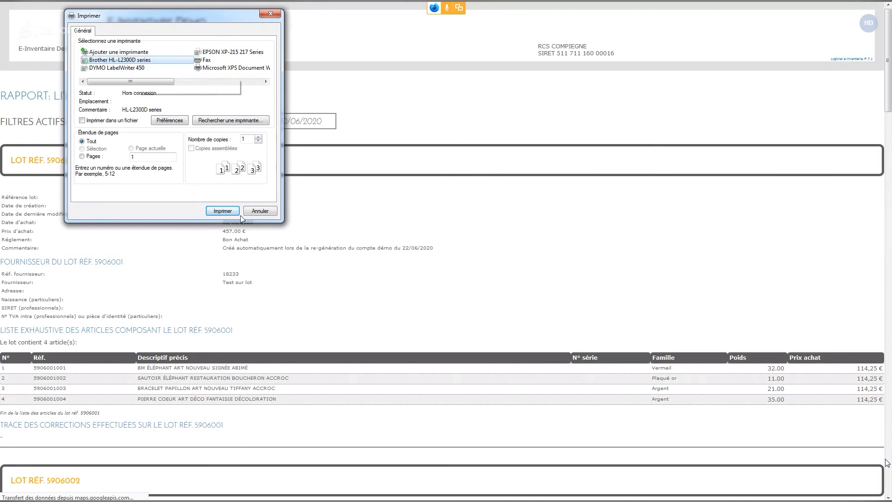
left_click(276, 213)
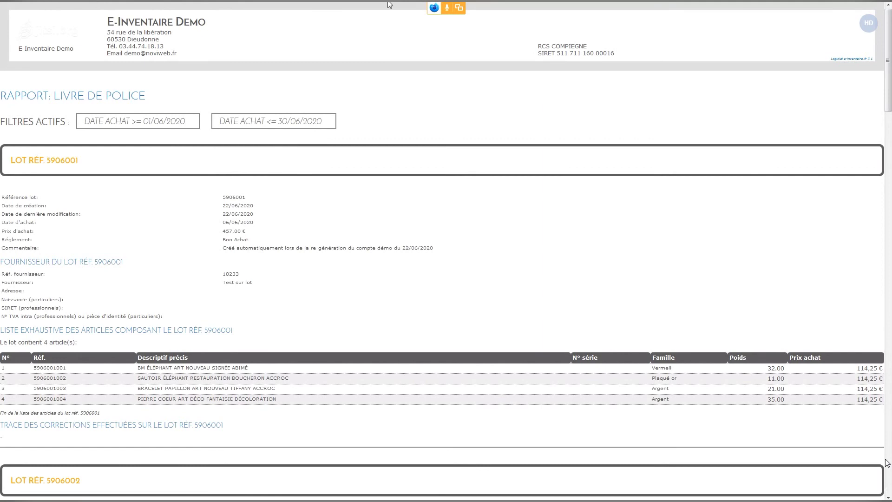
- Close the Livre de police report page and return to the lot record in full-screen view
mouse_move(390, 4)
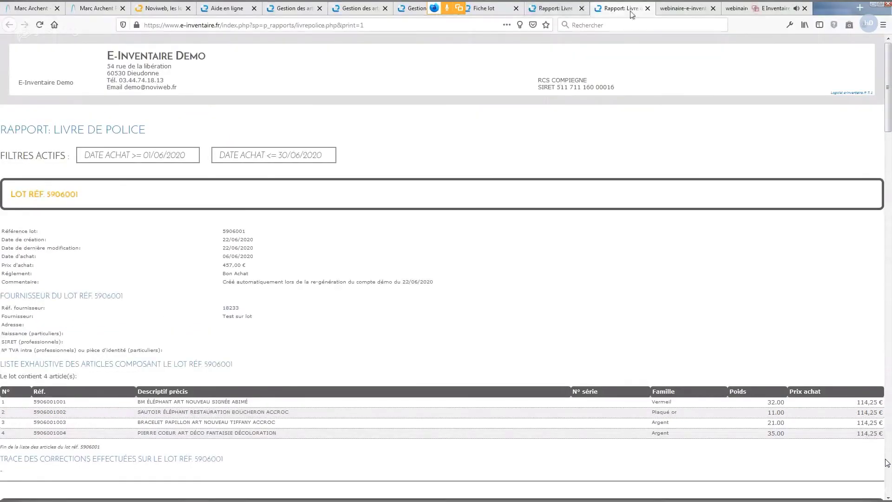
left_click(583, 8)
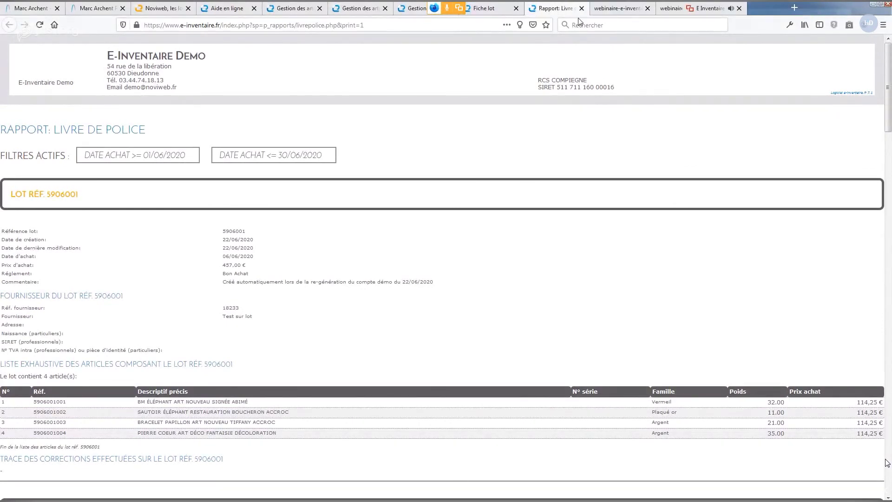
left_click(518, 13)
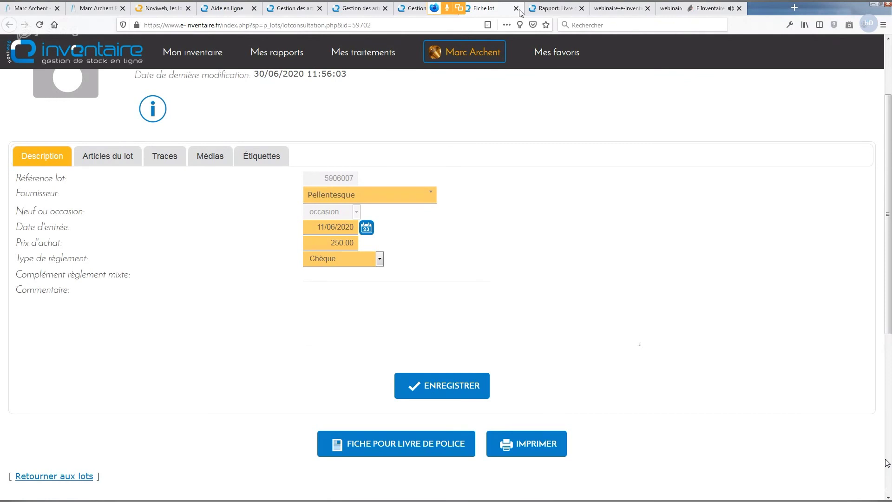
key("F11")
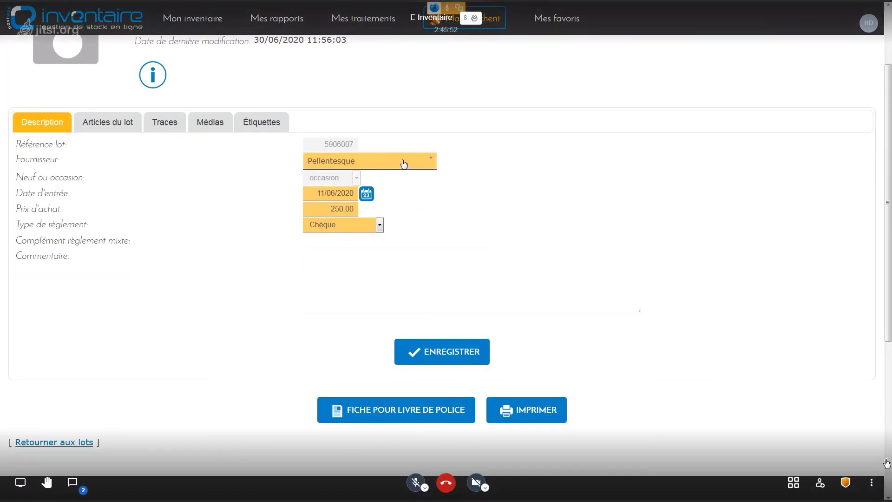
- Open the user account page and display the Réservé gouv.fr section with its history of inspection reports
mouse_move(487, 17)
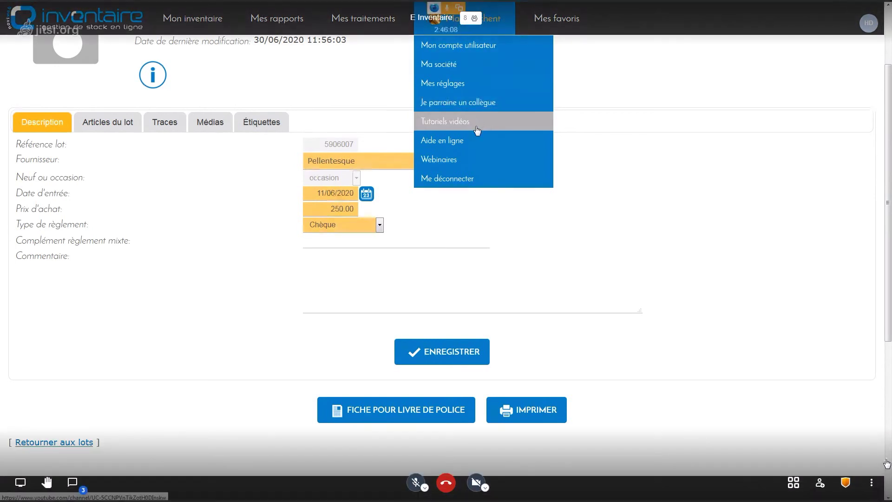
left_click(475, 46)
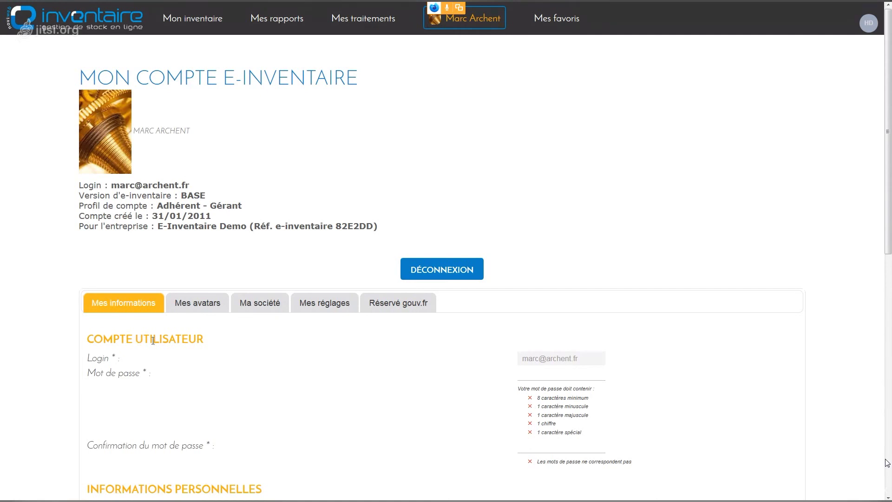
left_click(399, 303)
scroll(408, 303, "down", 2)
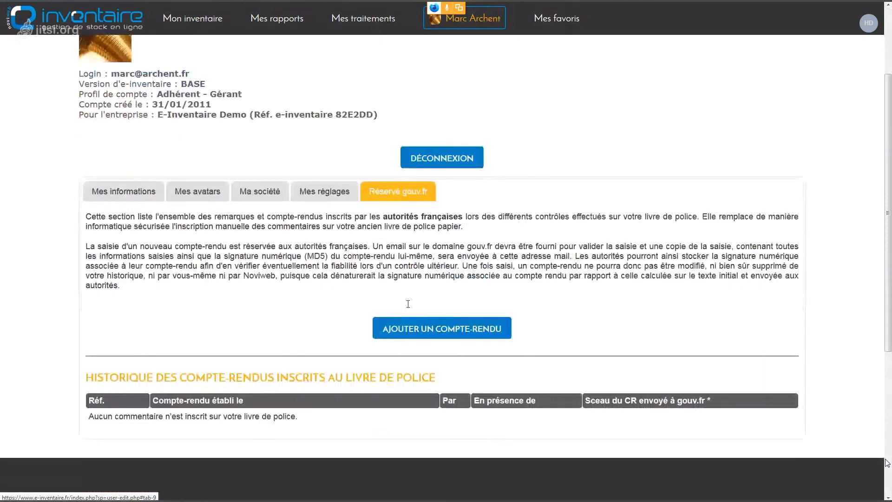
scroll(408, 304, "down", 2)
- Open the form for adding a new inspection report to the police book and examine its required fields
left_click(439, 259)
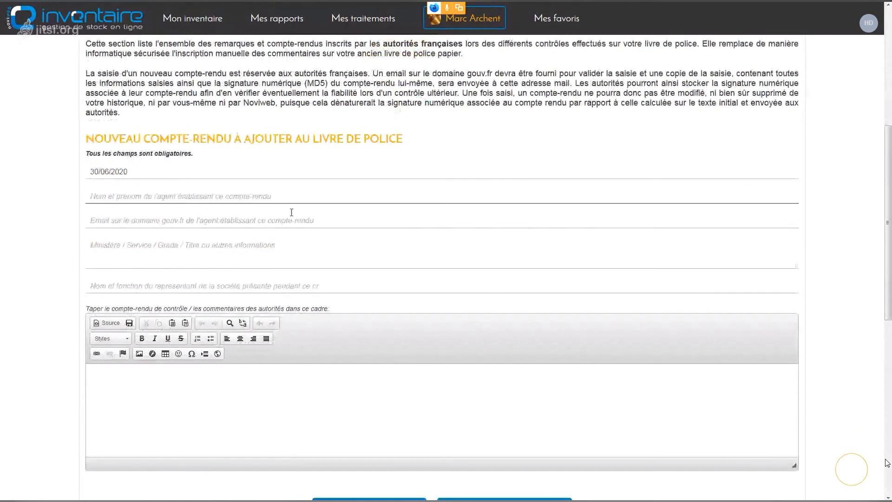
scroll(395, 325, "down", 4)
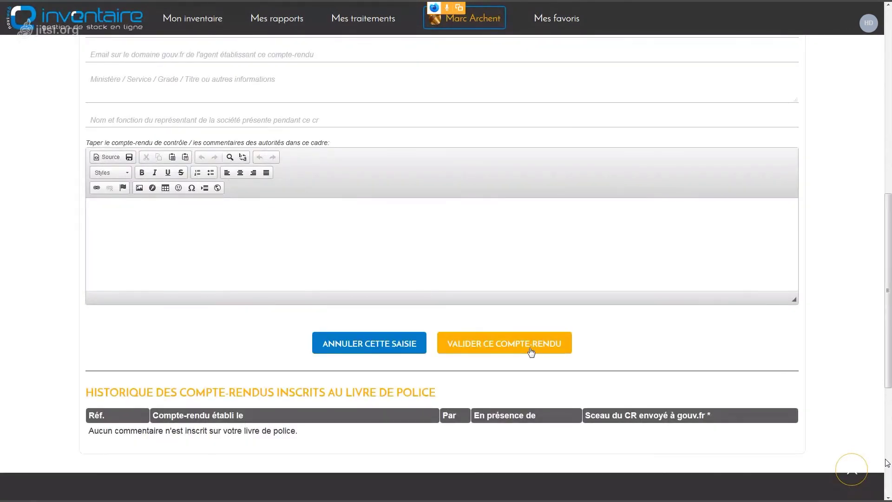
scroll(342, 248, "up", 2)
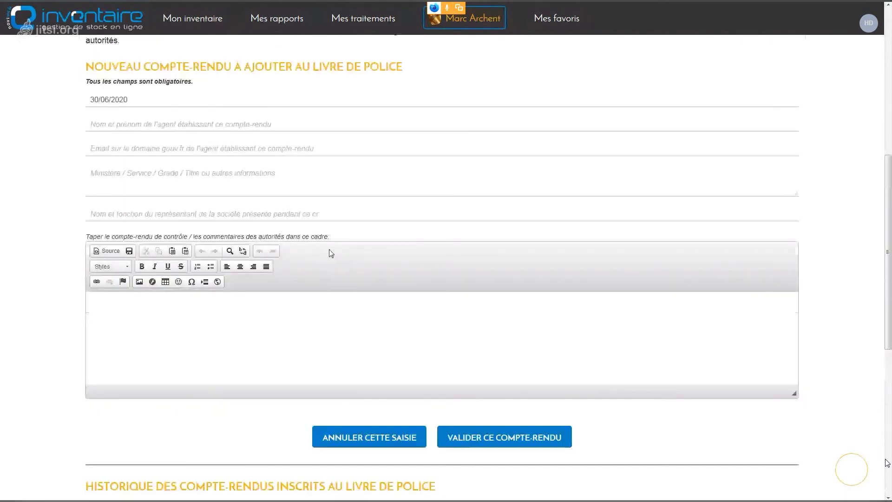